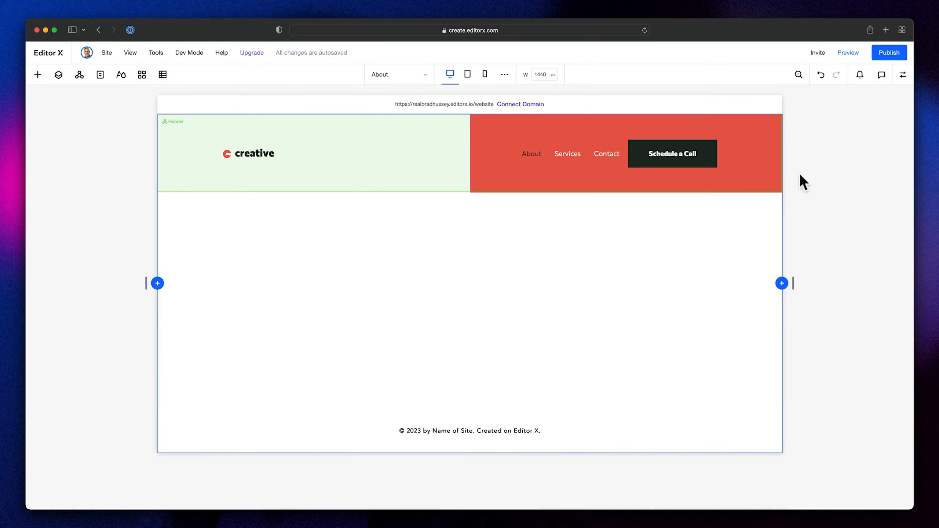
# - Add a title text element to the empty Hero section
pyautogui.click(58, 74)
pyautogui.click(69, 159)
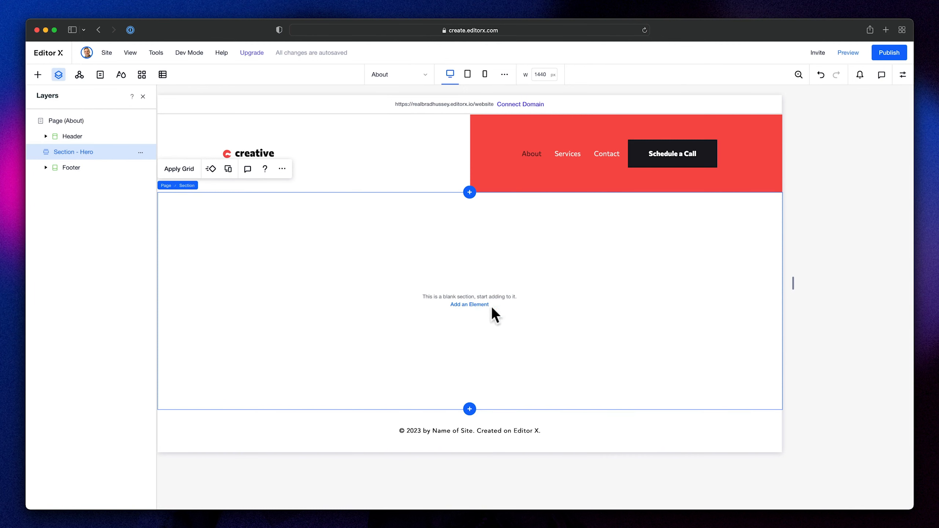
pyautogui.click(473, 306)
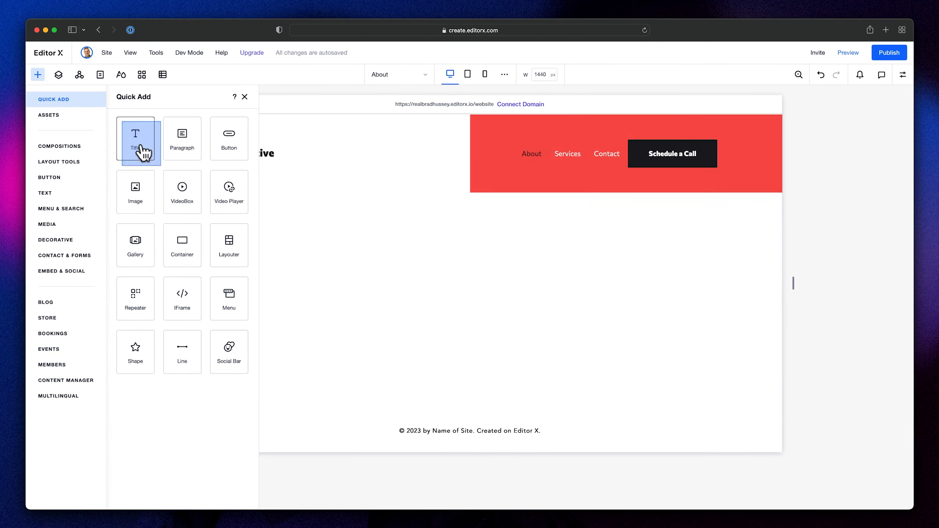
pyautogui.click(142, 150)
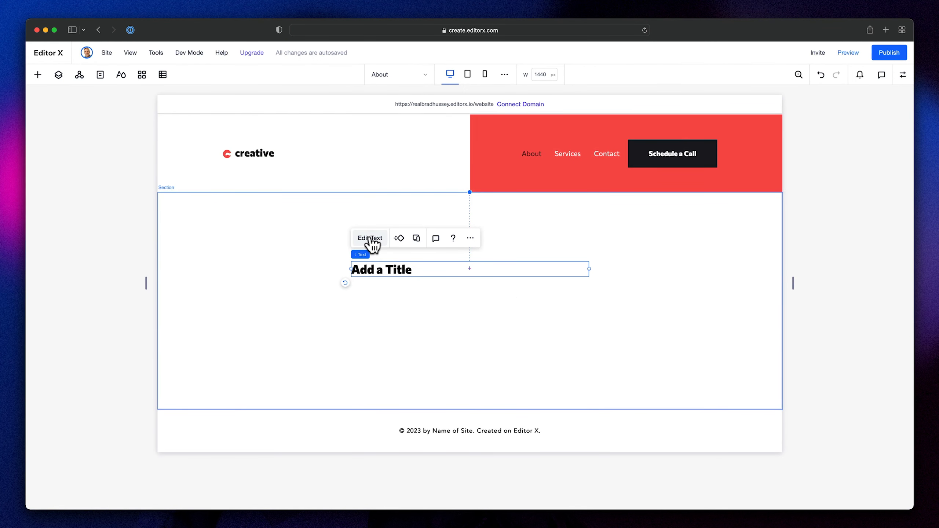
# - Apply the Heading 1 text style to the new title
pyautogui.click(369, 238)
pyautogui.click(380, 221)
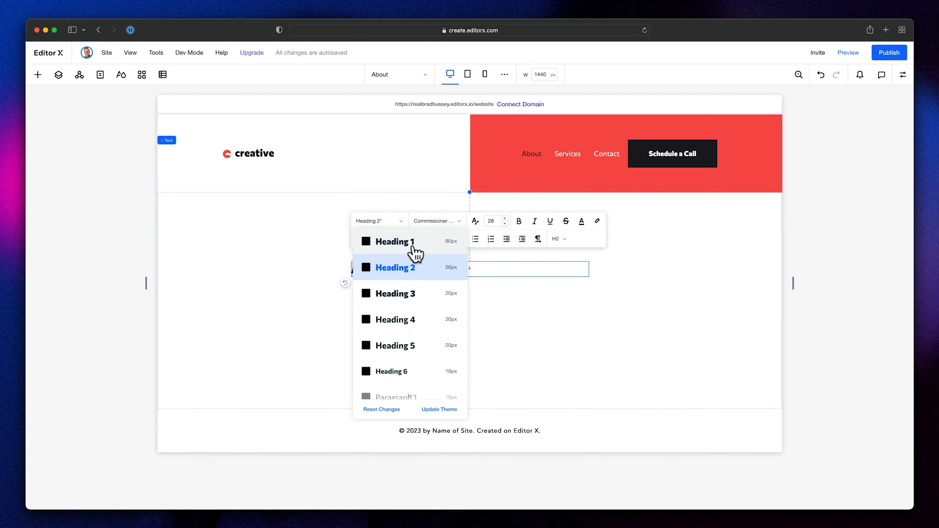
pyautogui.click(394, 241)
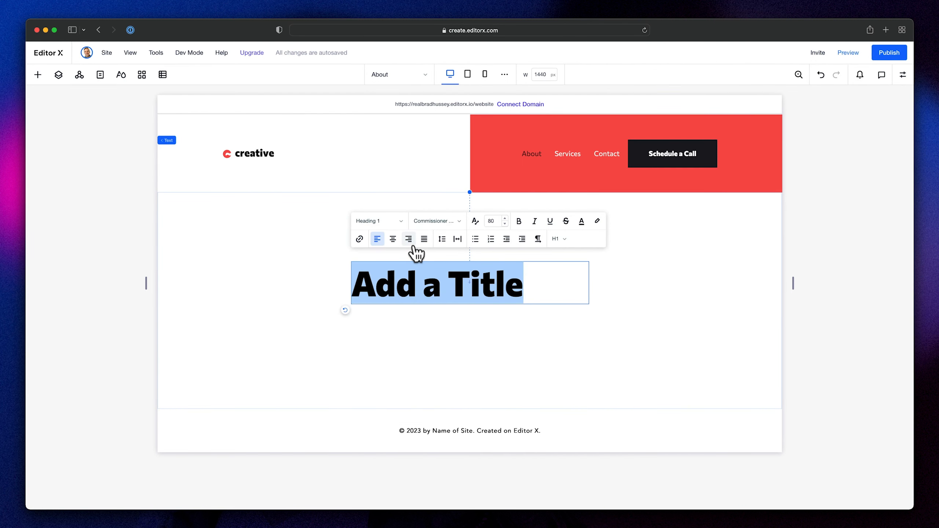
pyautogui.click(590, 313)
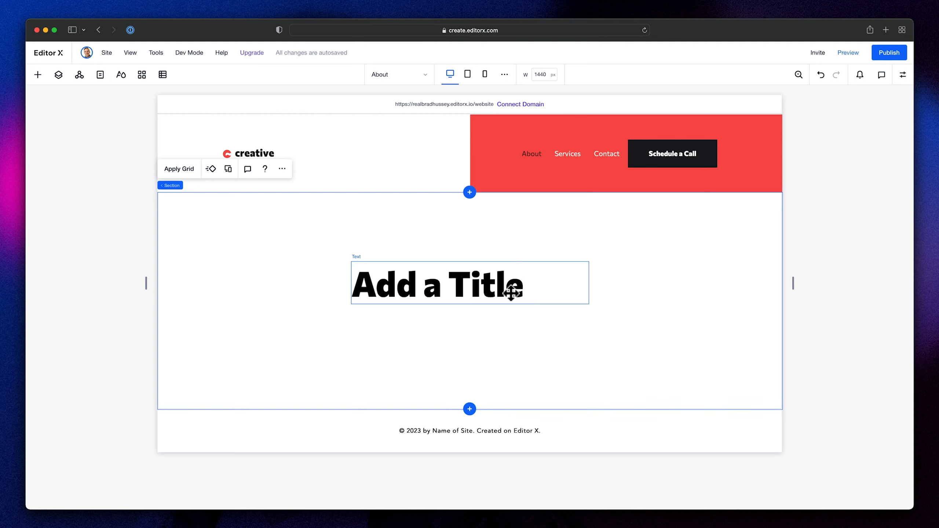
# - Add a paragraph text element directly below the title, aligned with the title's left edge
pyautogui.click(38, 76)
pyautogui.moveTo(167, 148); pyautogui.dragTo(388, 285)
pyautogui.moveTo(564, 309); pyautogui.dragTo(561, 322)
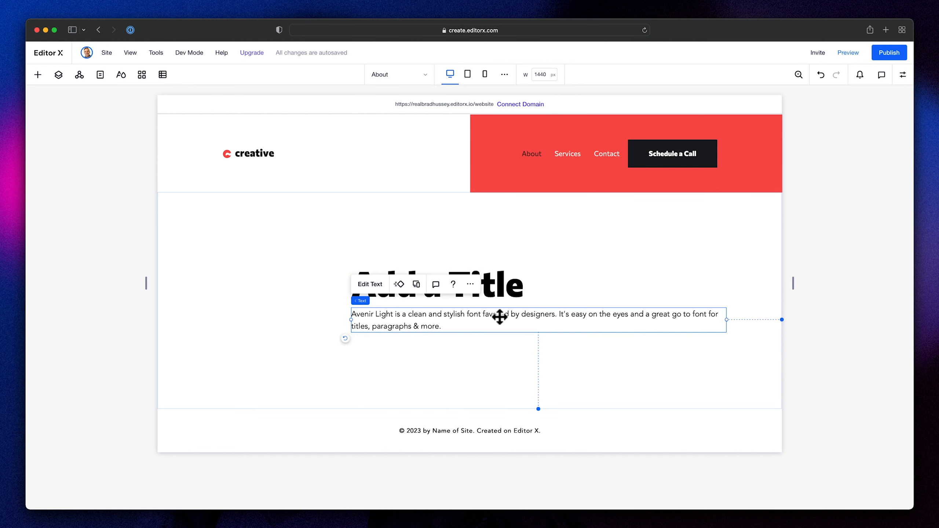
# - Apply the Paragraph 1 text style to the paragraph below the title
pyautogui.click(369, 284)
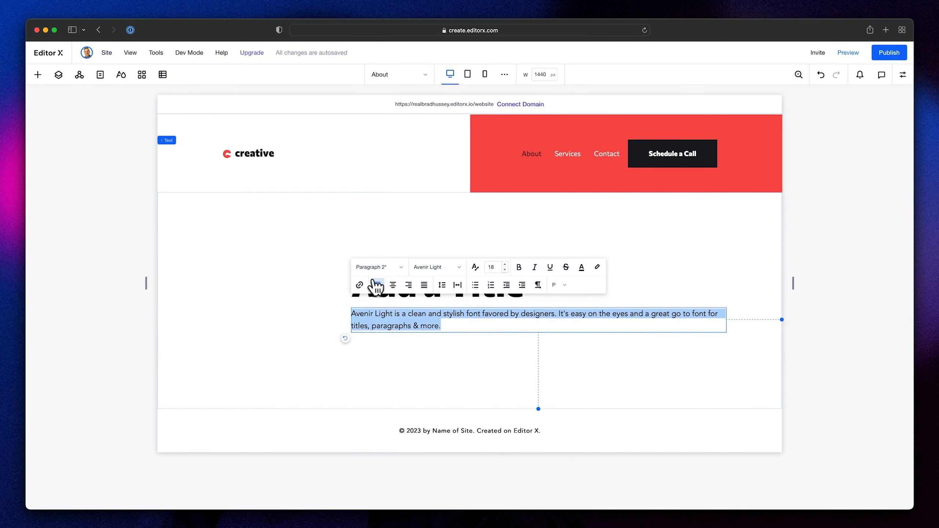
pyautogui.click(397, 268)
pyautogui.scroll(-2, 417, 394)
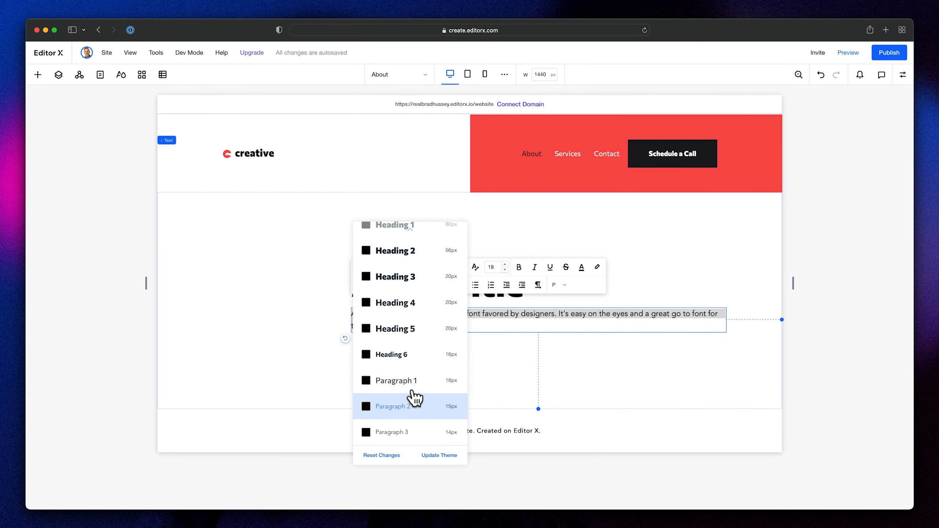
pyautogui.click(410, 381)
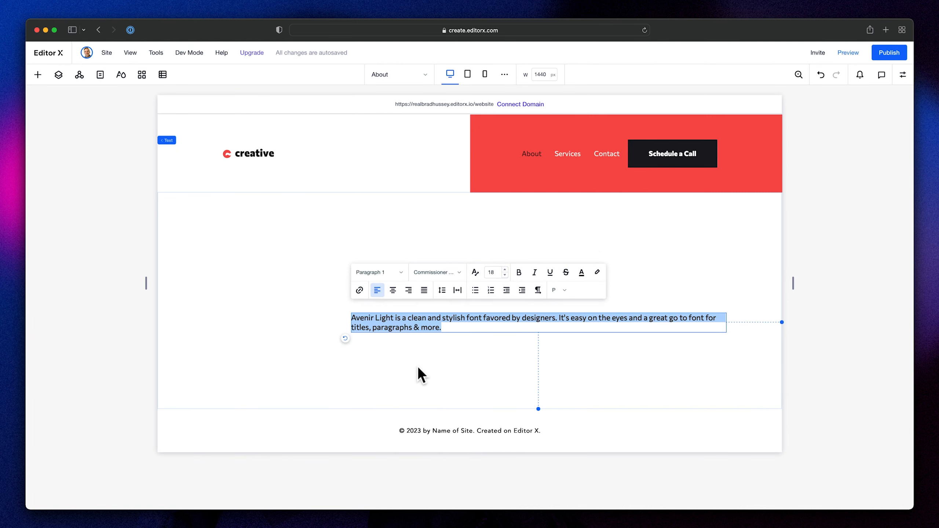
pyautogui.click(422, 348)
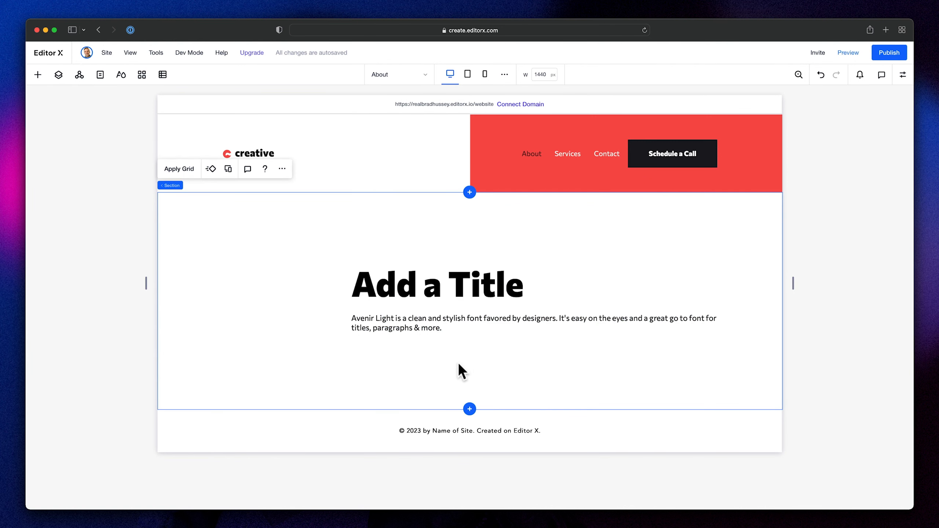
# - Place the Primary Button asset from the Creative Agency Website library below the paragraph, aligned with its left edge
pyautogui.click(38, 75)
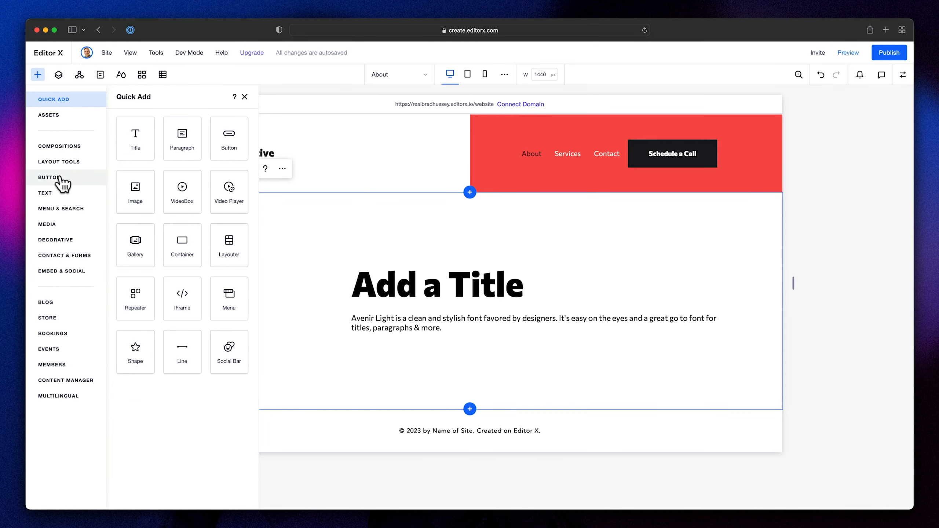
pyautogui.click(61, 117)
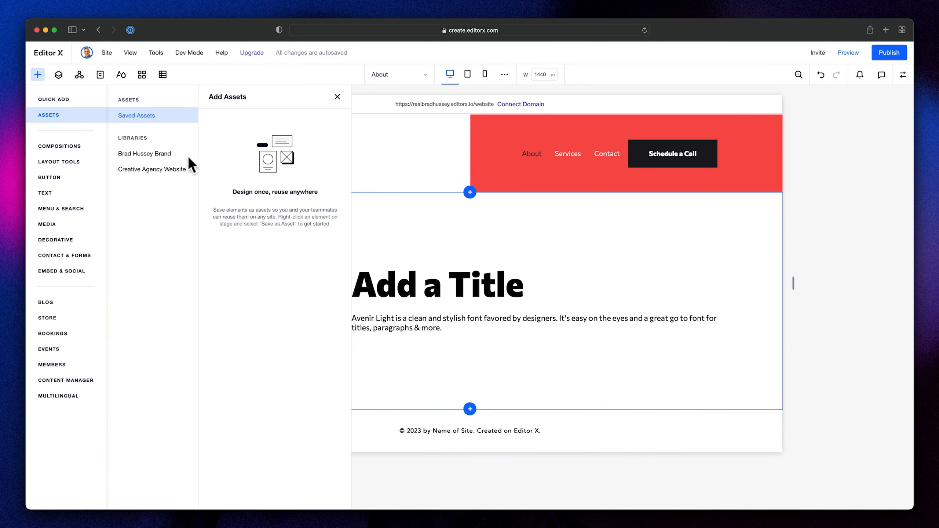
pyautogui.click(156, 178)
pyautogui.scroll(-3, 267, 266)
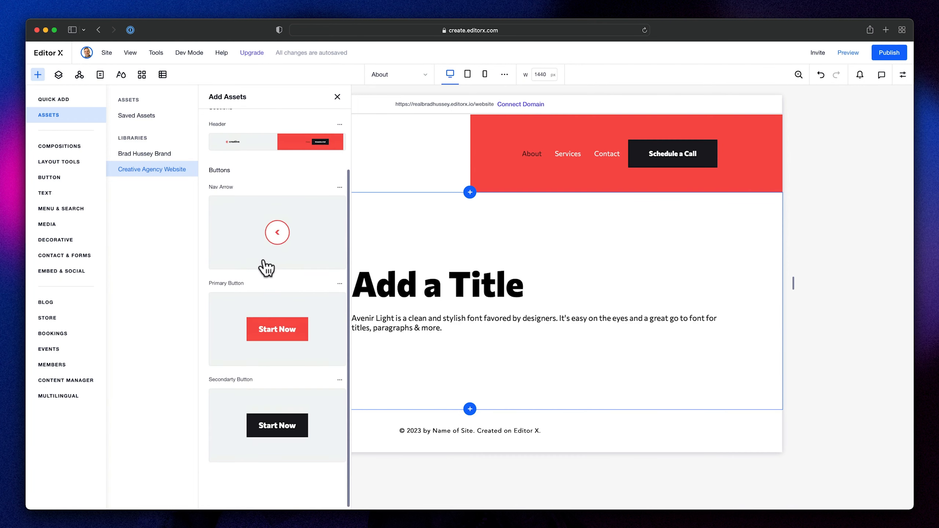
pyautogui.moveTo(288, 335); pyautogui.dragTo(390, 356)
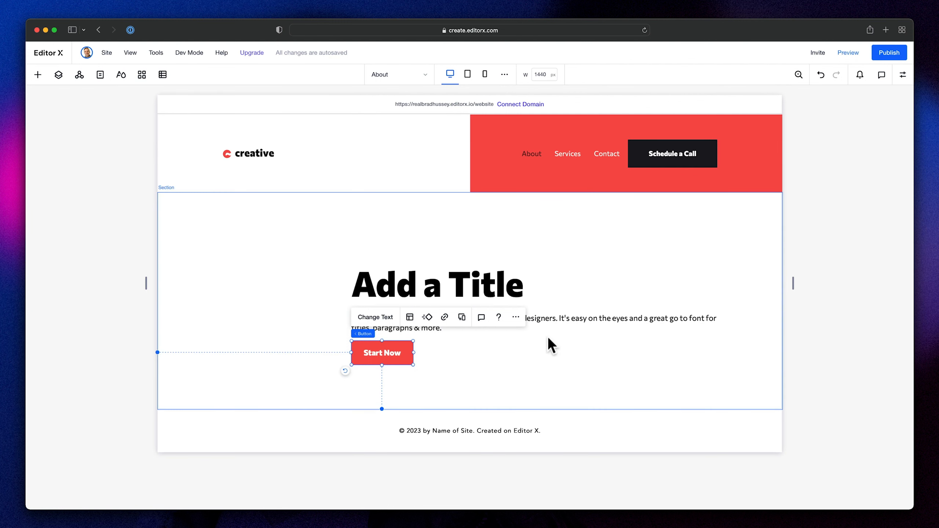
pyautogui.click(552, 355)
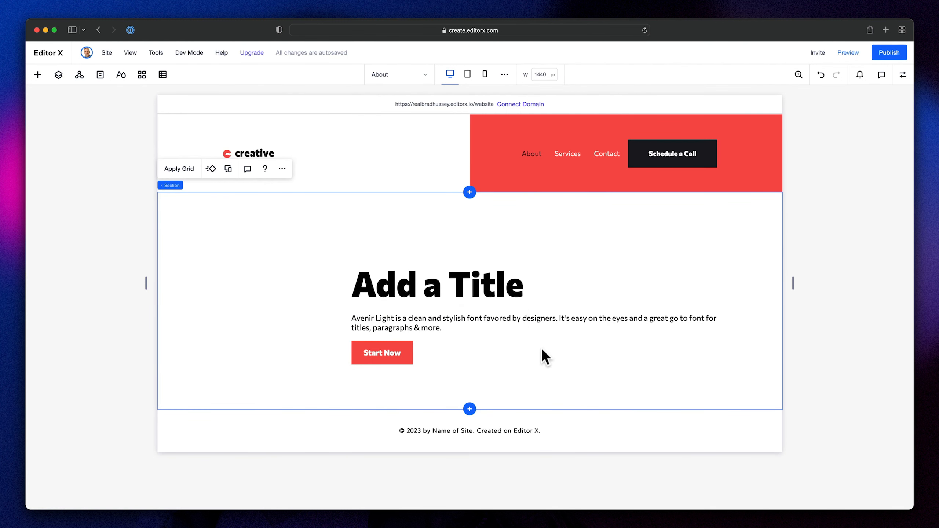
# - Stack the title, paragraph and Start Now button together
pyautogui.click(433, 294)
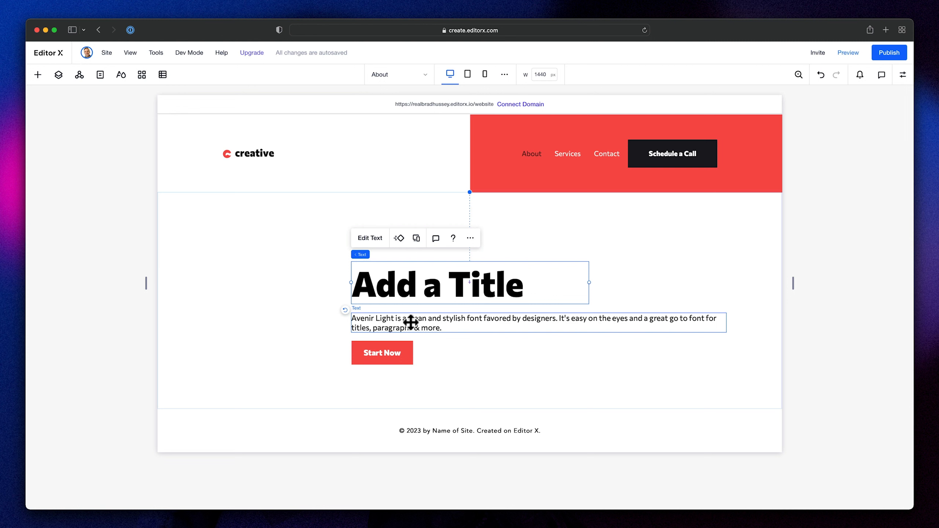
pyautogui.keyDown('shift'); pyautogui.click(410, 322); pyautogui.keyUp('shift')
pyautogui.keyDown('shift'); pyautogui.click(393, 350); pyautogui.keyUp('shift')
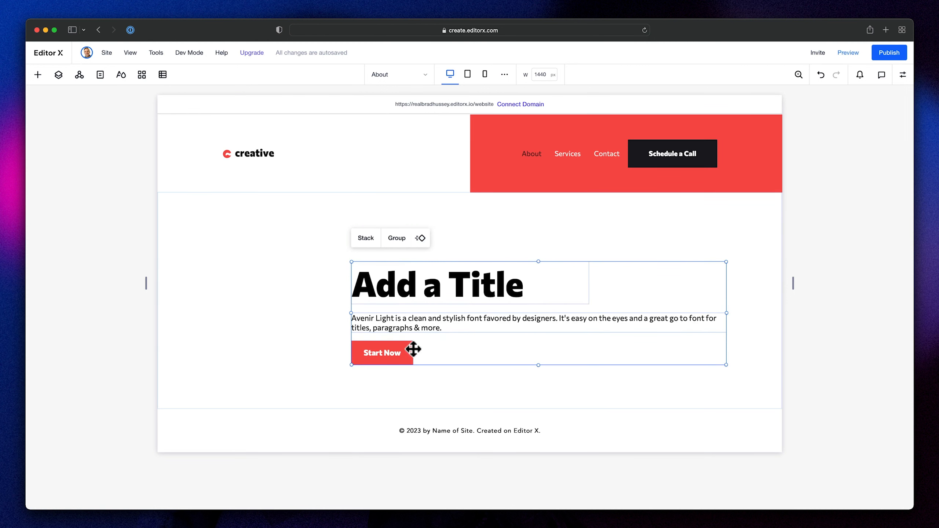
pyautogui.click(364, 240)
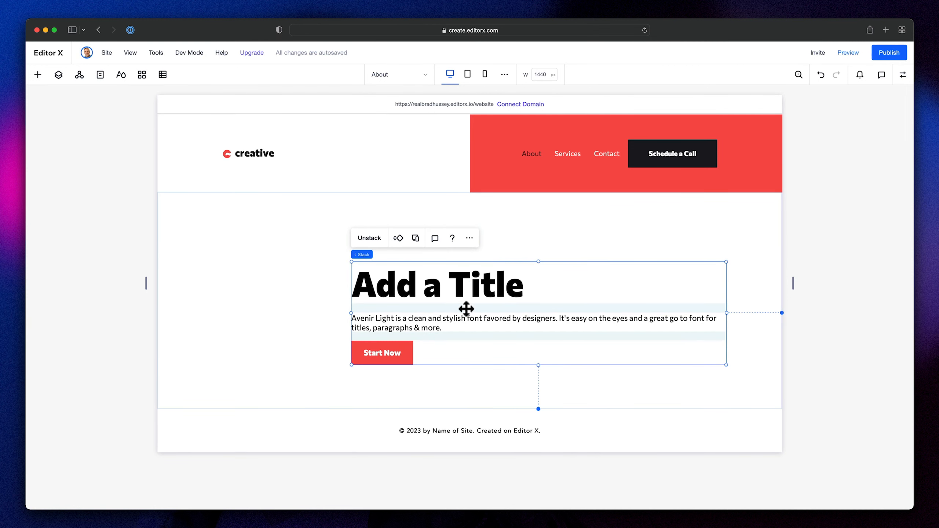
# - Set the stack's item spacing to 50 px
pyautogui.click(902, 75)
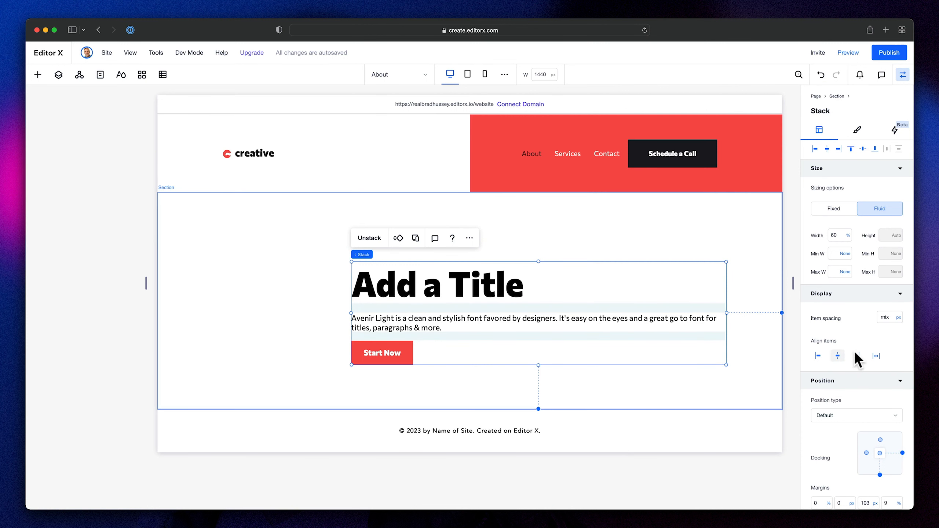
pyautogui.click(884, 318)
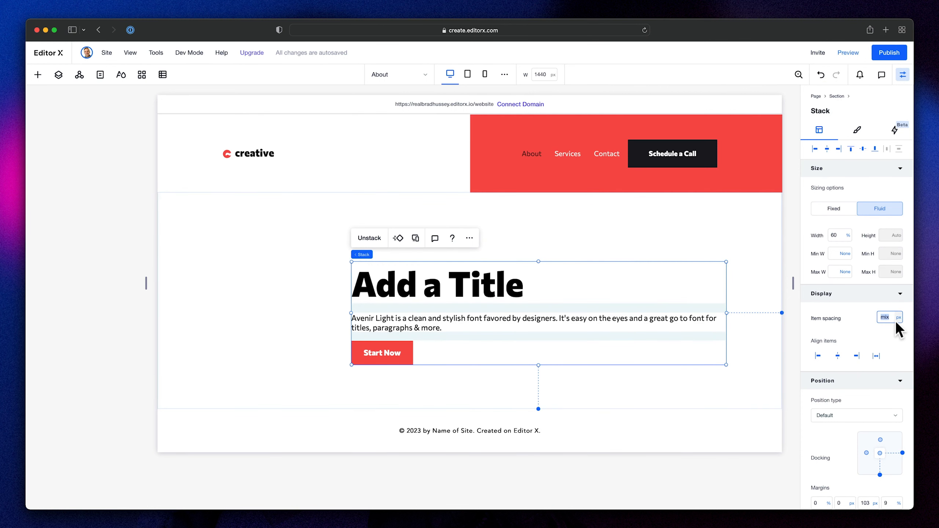
pyautogui.write('50')
pyautogui.press('Return')
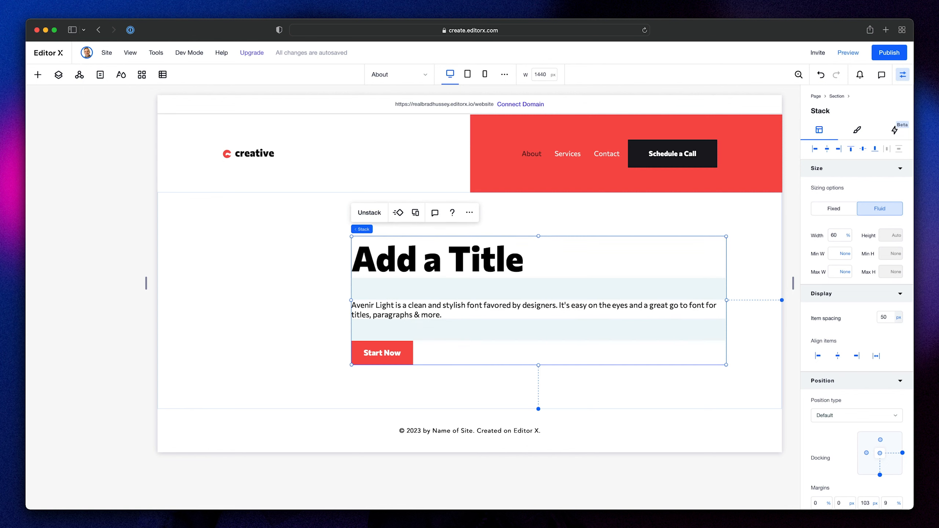
pyautogui.click(754, 268)
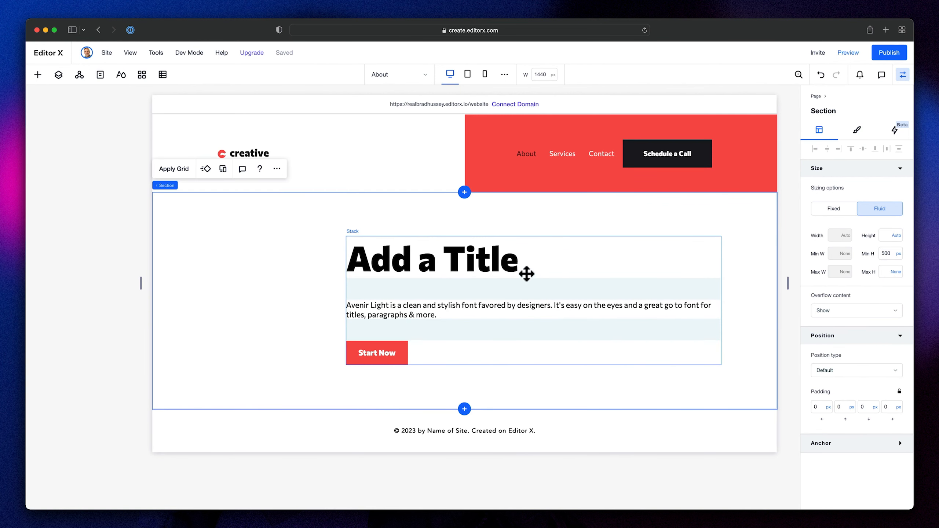
# - Position the stack on the section's left side under the logo, vertically centred, with a left margin of 150 px
pyautogui.moveTo(527, 273); pyautogui.dragTo(381, 265)
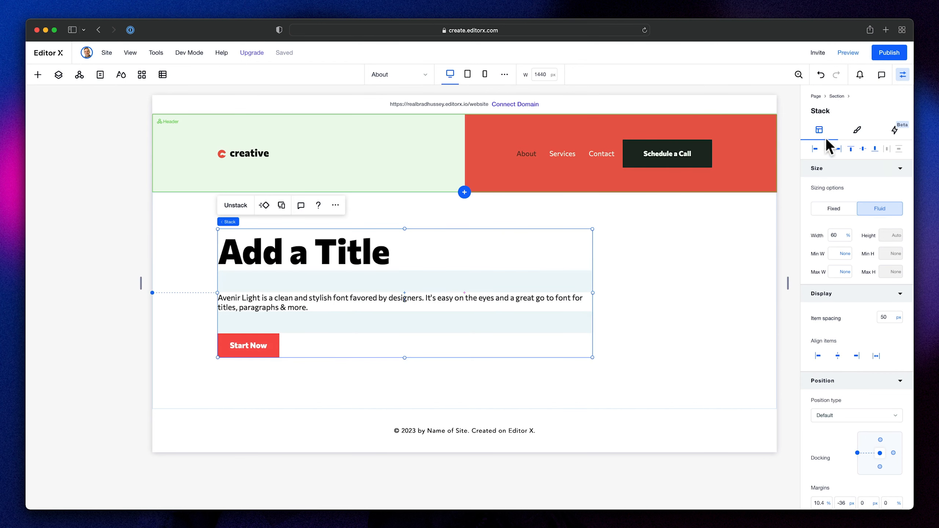
pyautogui.click(863, 149)
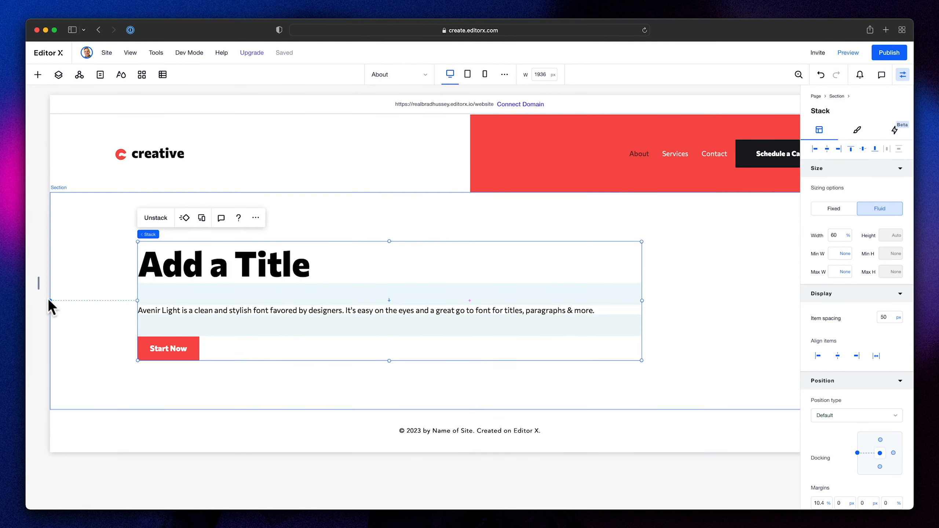
pyautogui.scroll(-3, 825, 400)
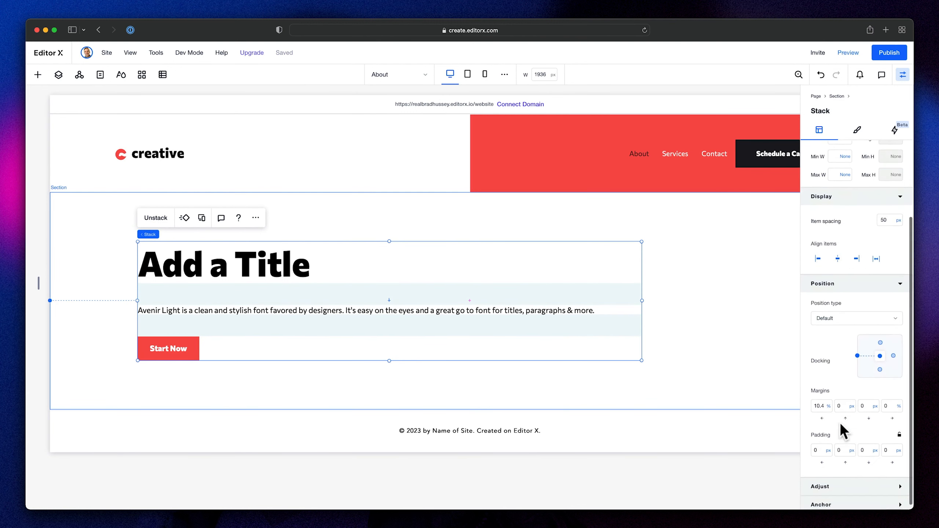
pyautogui.click(825, 402)
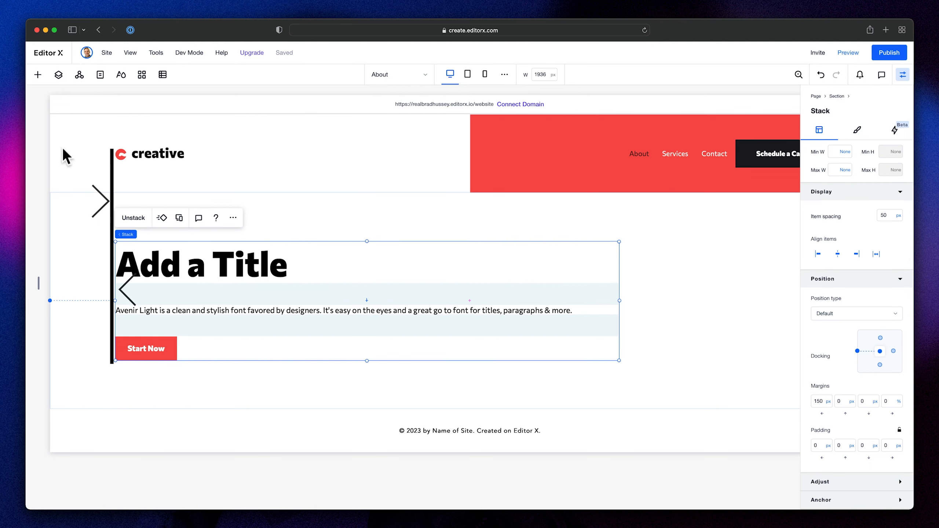
pyautogui.click(59, 240)
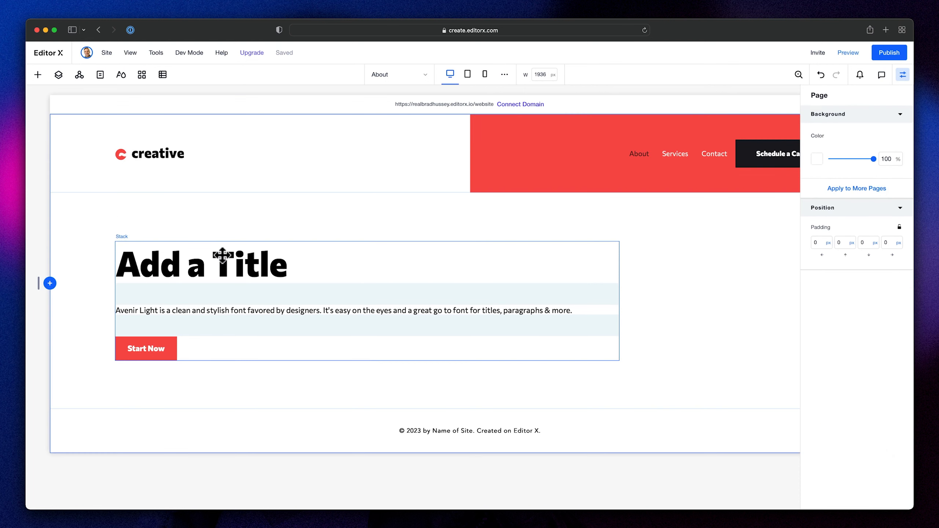
# - Set the stack's width to 50%
pyautogui.click(391, 287)
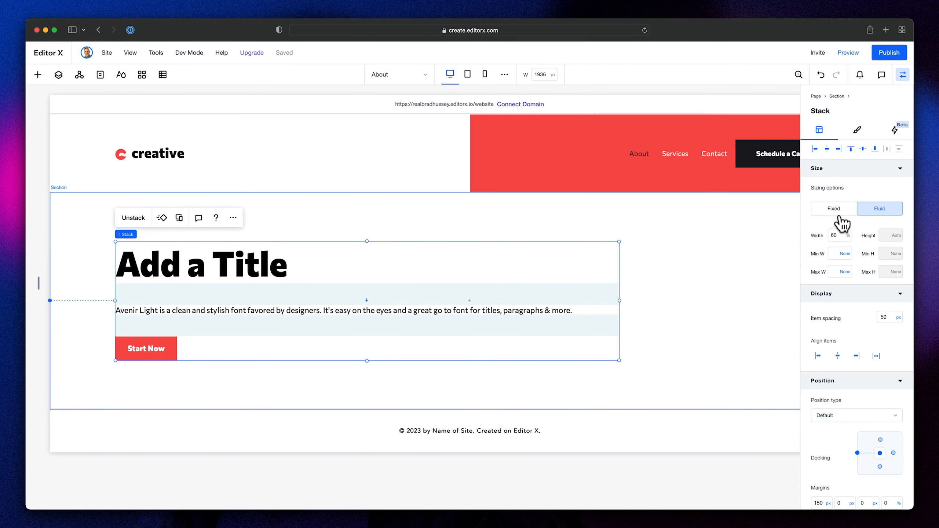
pyautogui.click(840, 235)
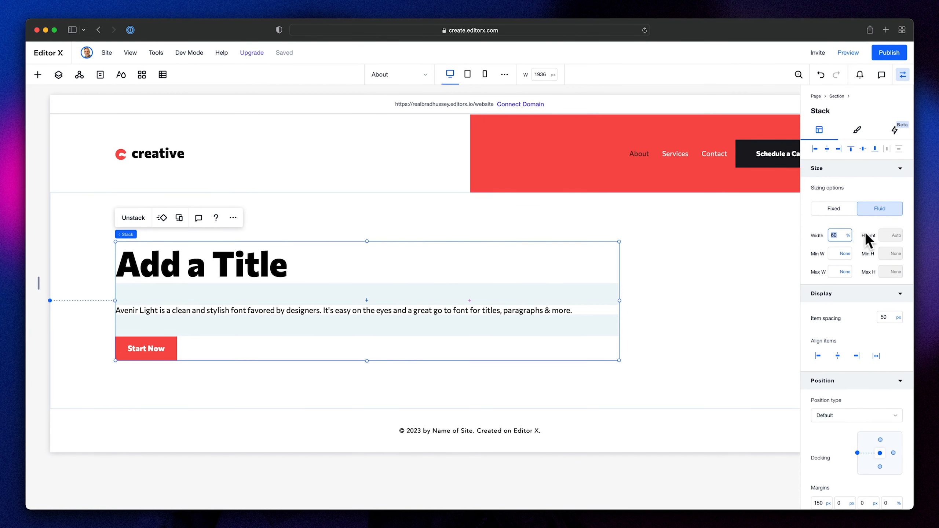
pyautogui.write('50')
pyautogui.press('Return')
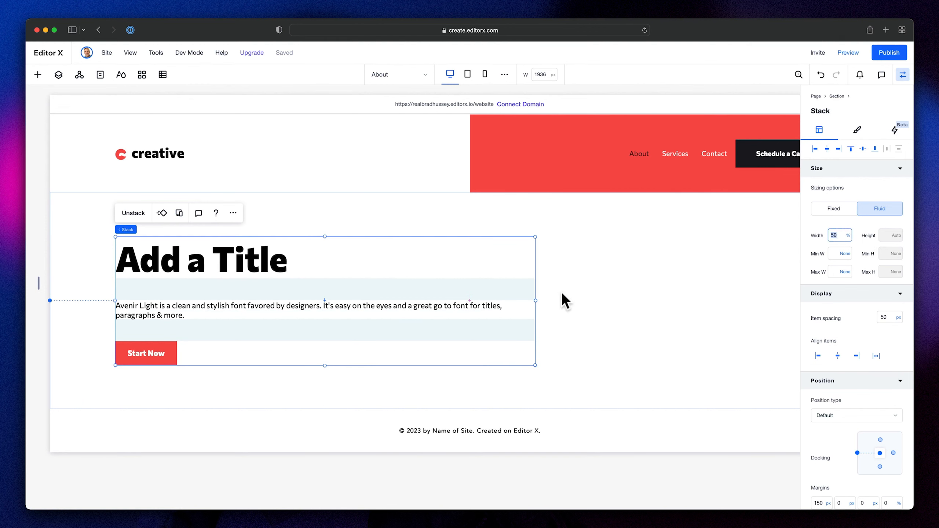
# - Narrow the stack to about the page's midline and set its width to exactly 42%
pyautogui.moveTo(535, 300); pyautogui.dragTo(473, 300)
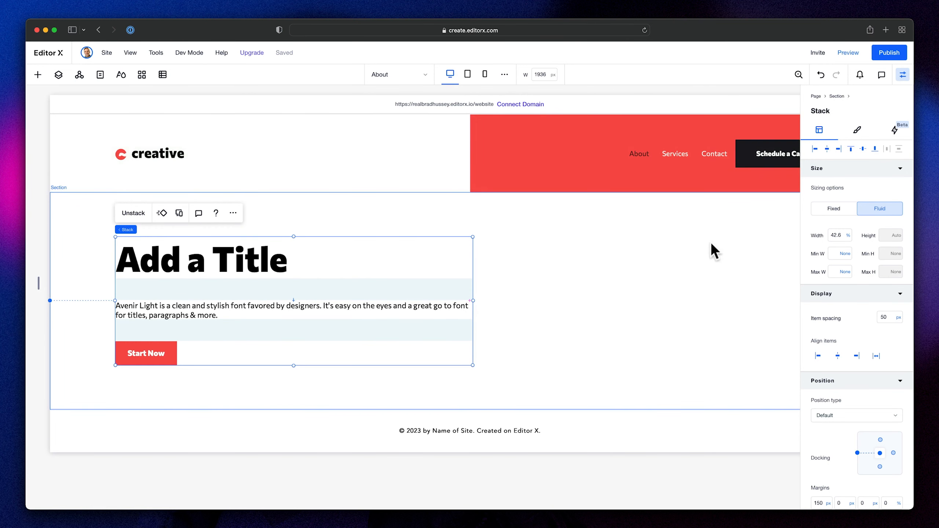
pyautogui.click(839, 235)
pyautogui.write('42')
pyautogui.press('Return')
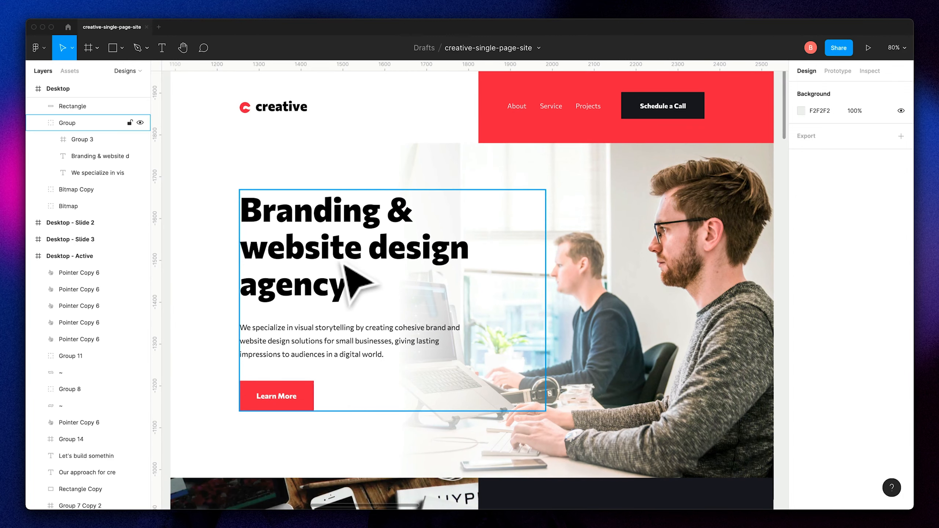
# - Copy the heading "Branding & website design agency" from the Figma design and replace the stack's placeholder title in Editor X with it
pyautogui.doubleClick(347, 264)
pyautogui.doubleClick(317, 247)
pyautogui.press('super+c')
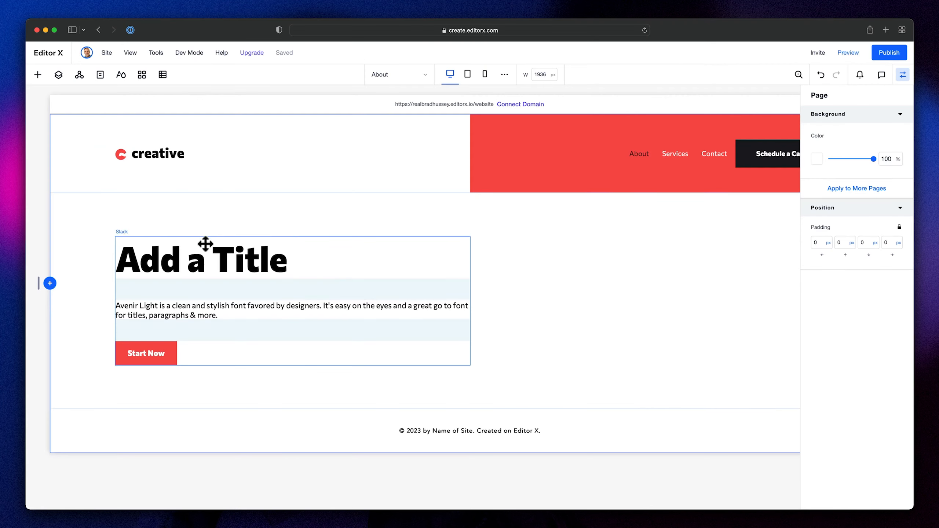
pyautogui.click(203, 266)
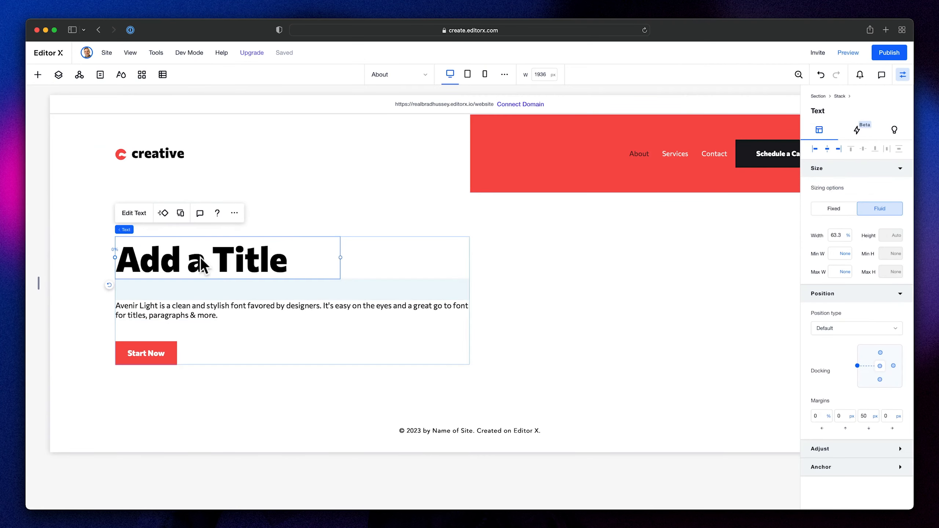
pyautogui.doubleClick(221, 261)
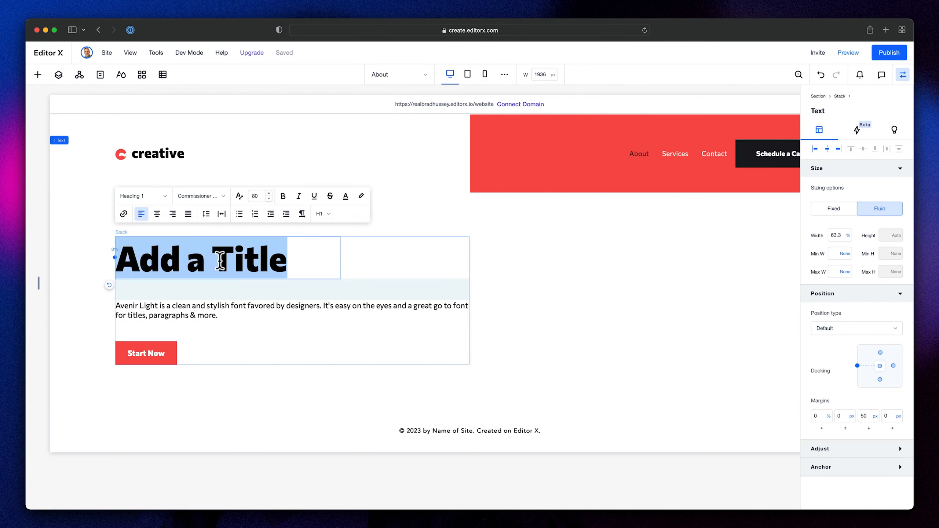
pyautogui.press('super+v')
pyautogui.click(414, 268)
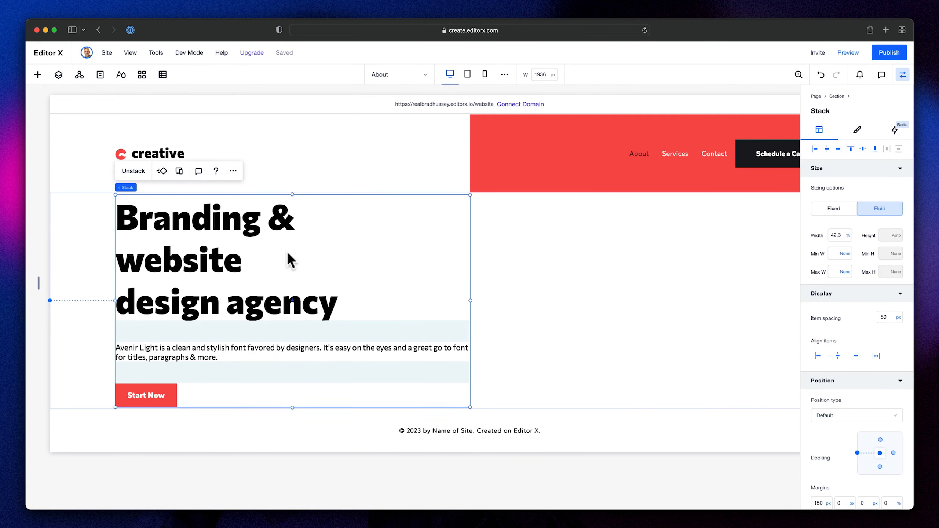
# - Set the title's width to 100% of the stack and its line spacing to 1.1
pyautogui.click(220, 229)
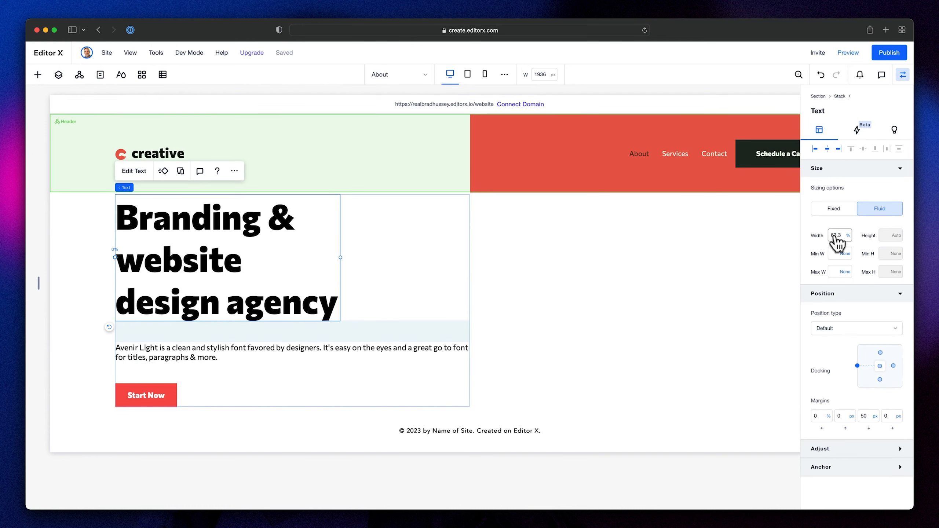
pyautogui.press('Return')
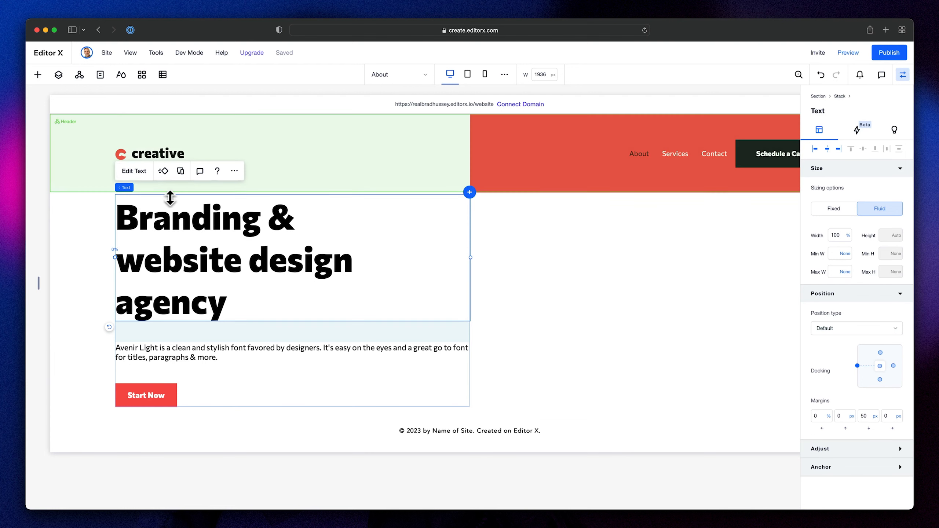
pyautogui.click(137, 173)
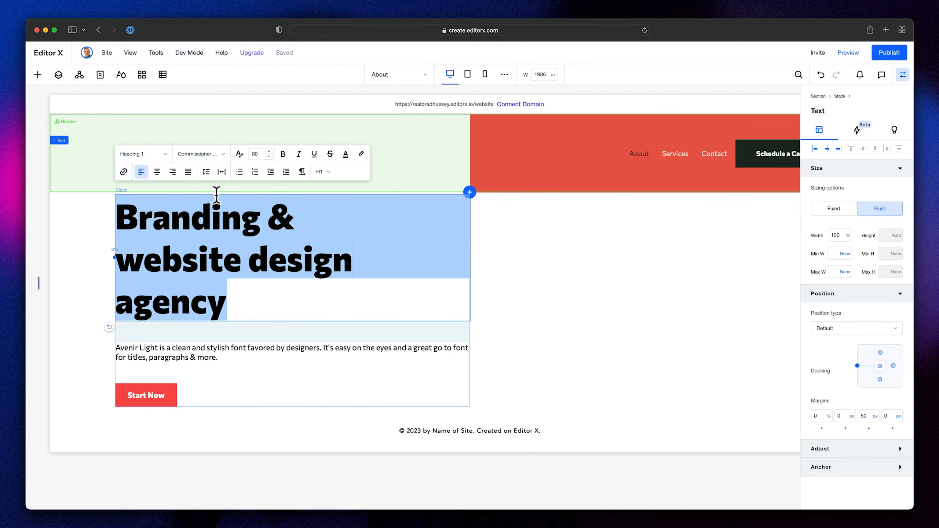
pyautogui.click(206, 172)
pyautogui.click(372, 207)
pyautogui.click(372, 230)
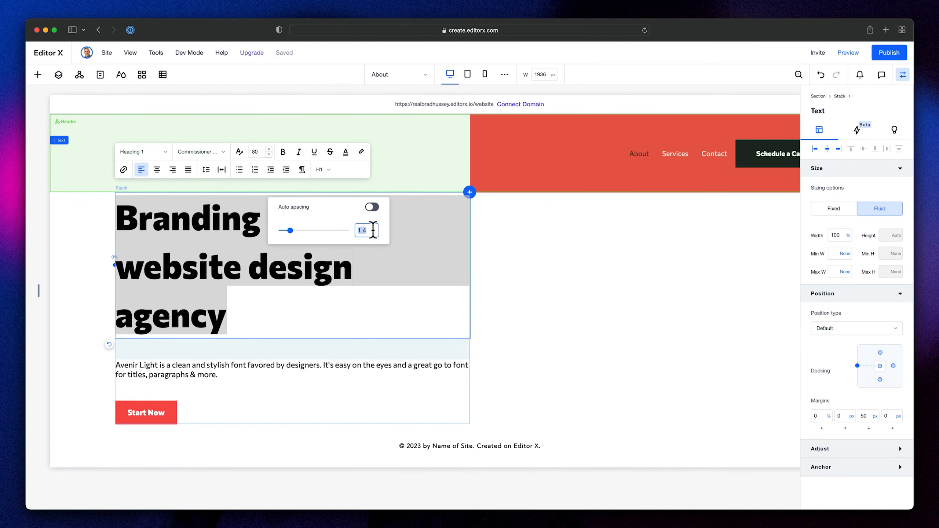
pyautogui.write('1.')
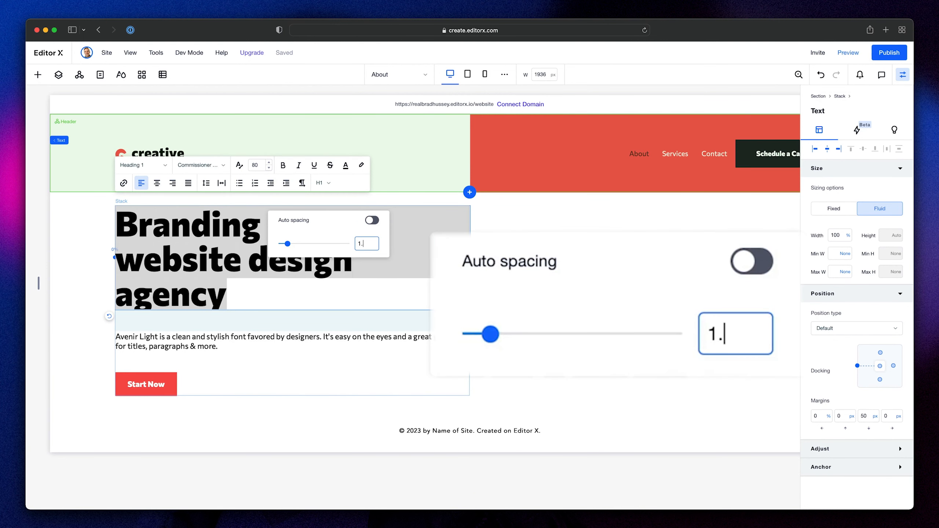
pyautogui.write('1')
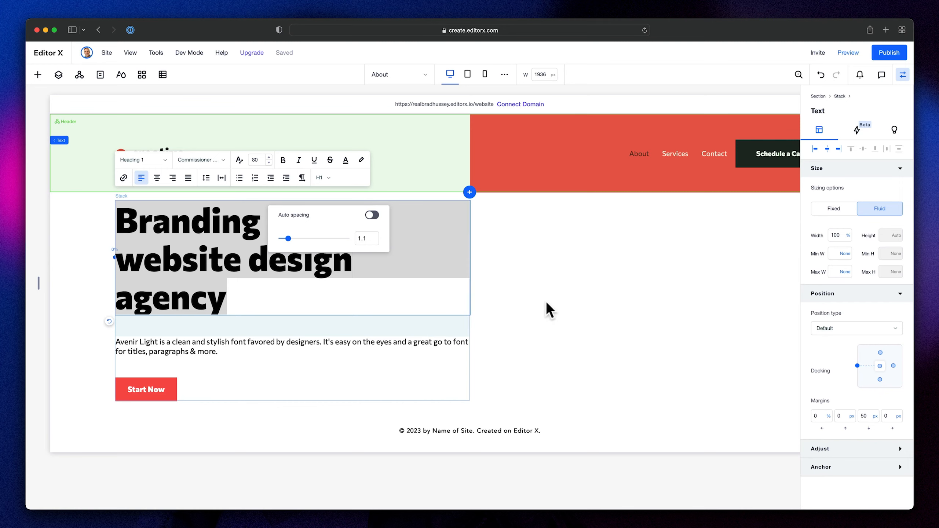
pyautogui.click(546, 300)
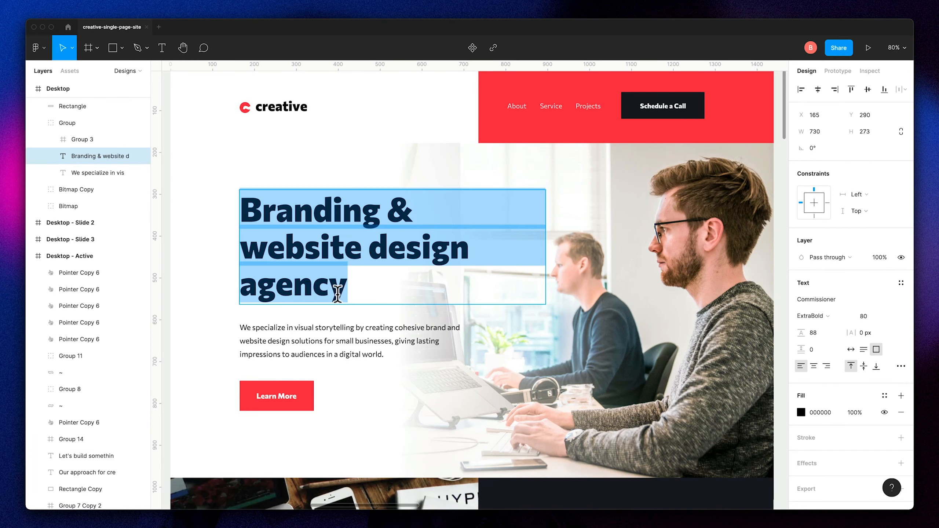
# - Replace the stack's placeholder paragraph with the "We specialize in visual storytelling" text copied from the Figma design
pyautogui.click(339, 341)
pyautogui.doubleClick(346, 340)
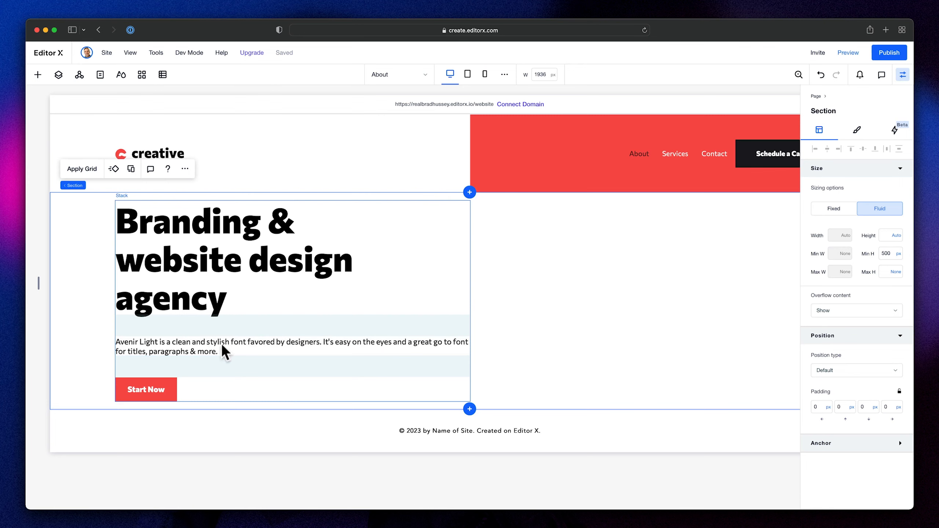
pyautogui.click(223, 350)
pyautogui.doubleClick(204, 350)
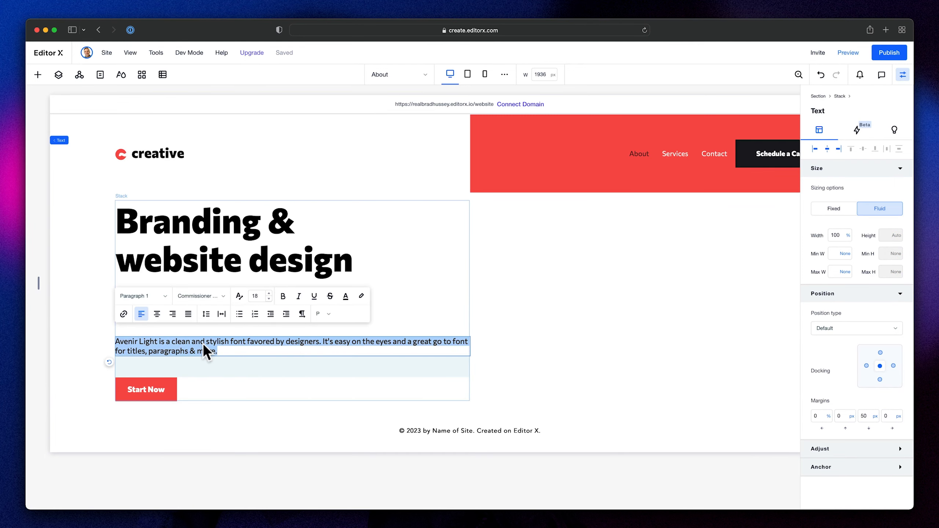
pyautogui.write('We specialize in visual storytelling by creating cohesive brand and website design solutions for small businesses, giving lasting impressions to audiences in a digital world.')
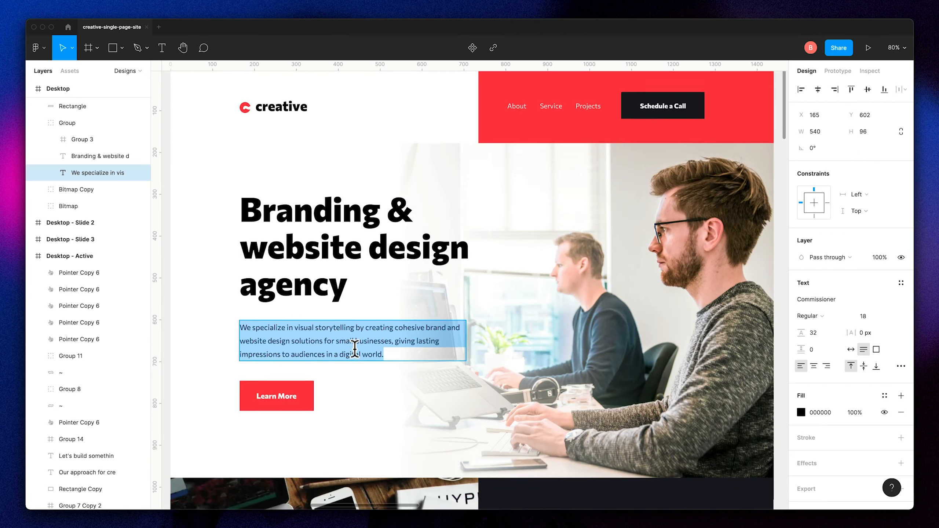
# - Check the hero button in the Figma design and change the stack button's label to "Learn More" in Editor X
pyautogui.scroll(-2, 377, 355)
pyautogui.press('Escape')
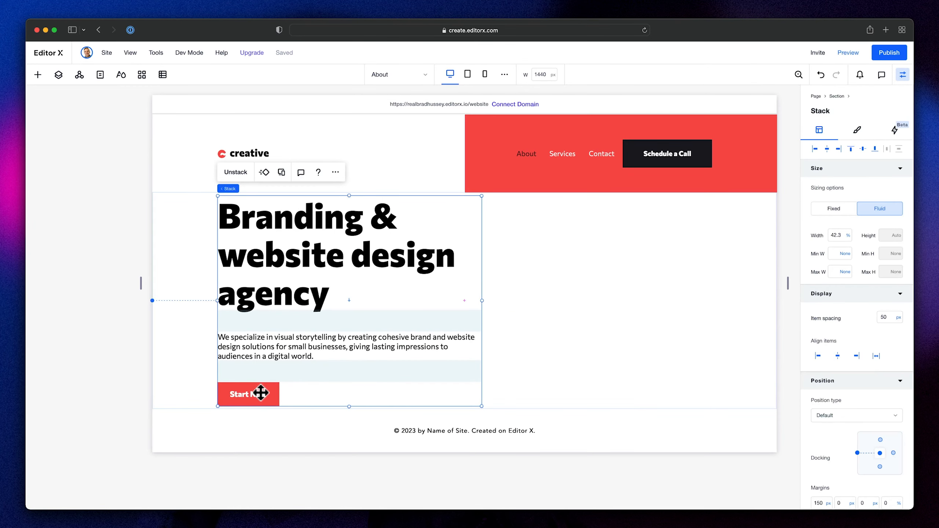
pyautogui.click(260, 392)
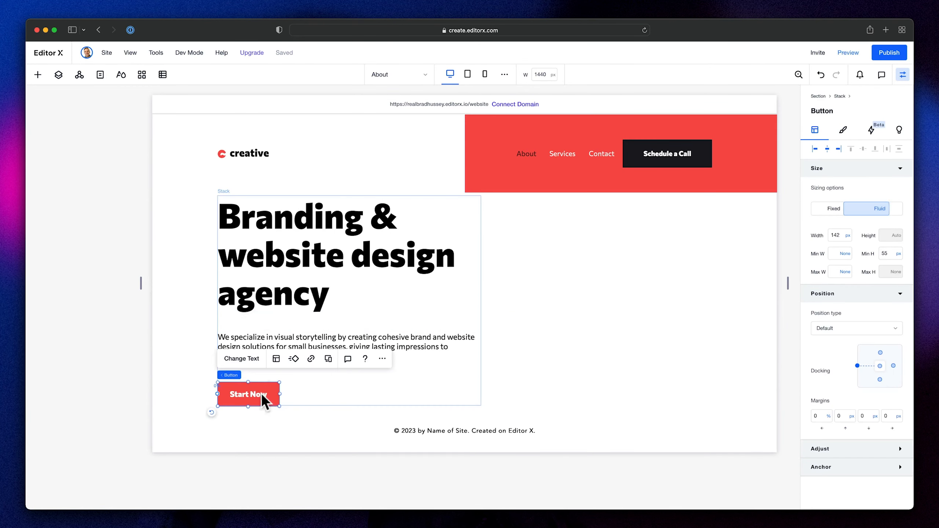
pyautogui.click(258, 369)
pyautogui.write('Learn More')
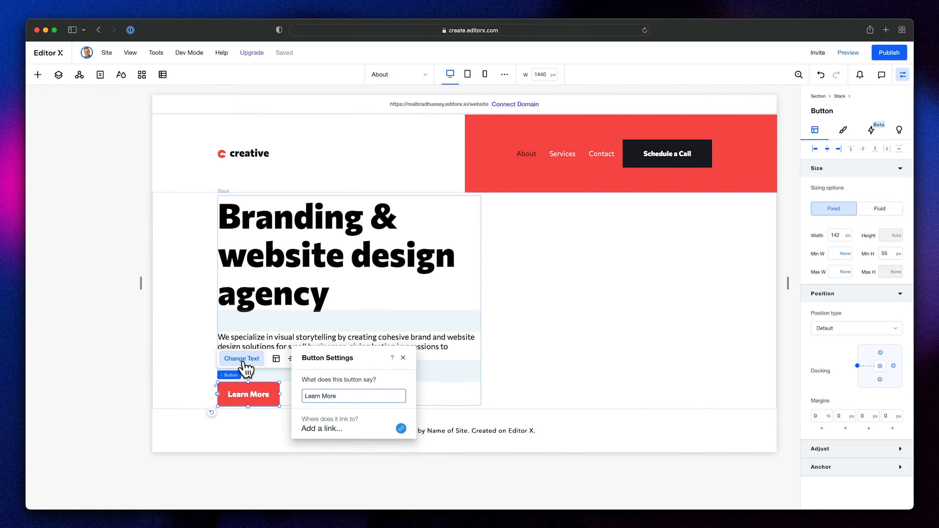
pyautogui.click(554, 386)
# - Check the Learn More button's size in Figma, and set the Editor X button's width to 180 px and minimum height to 70 px
pyautogui.click(257, 389)
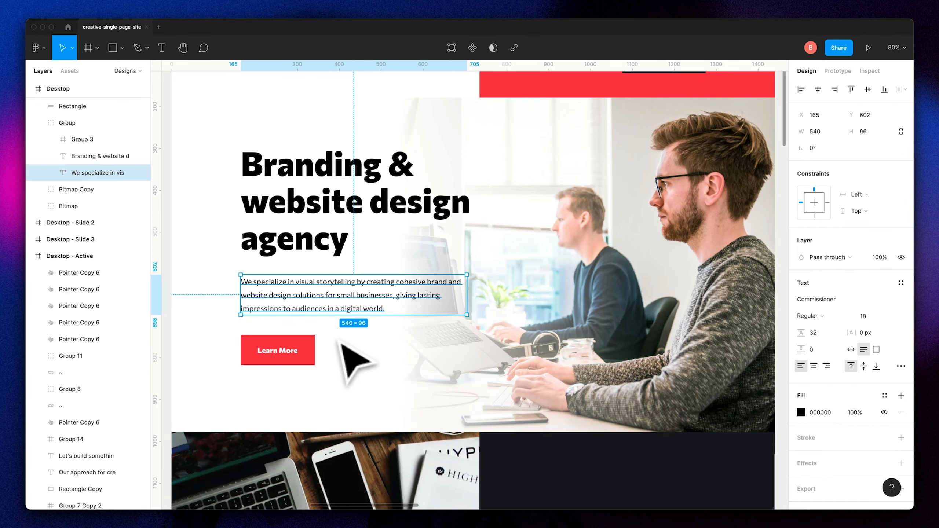
pyautogui.click(313, 353)
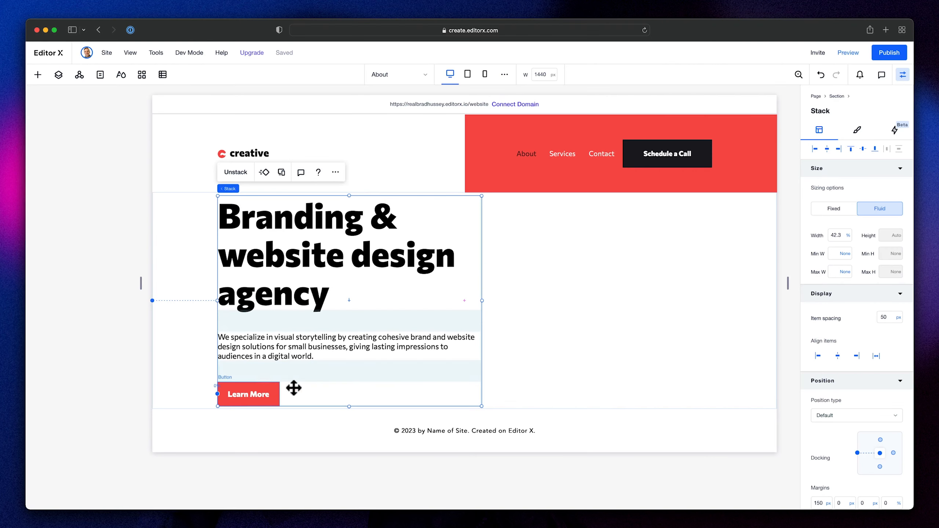
pyautogui.click(274, 393)
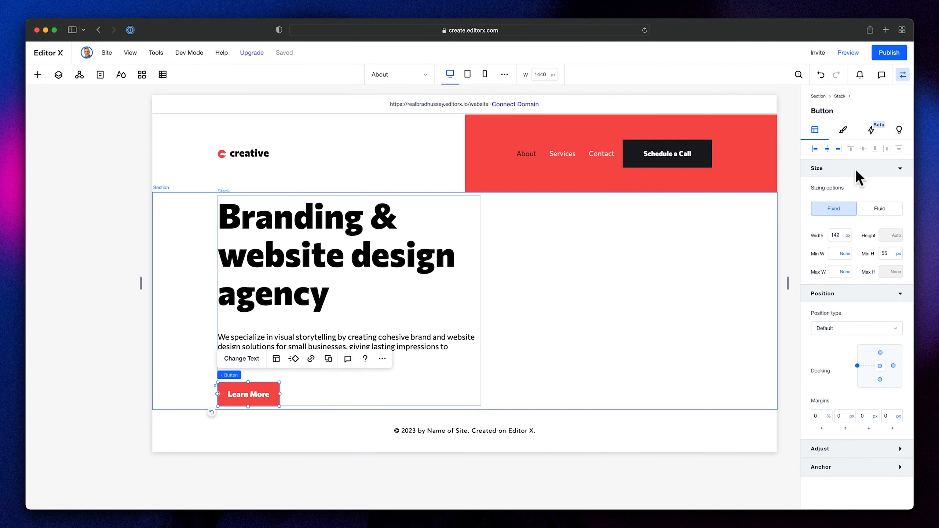
pyautogui.click(836, 234)
pyautogui.click(889, 254)
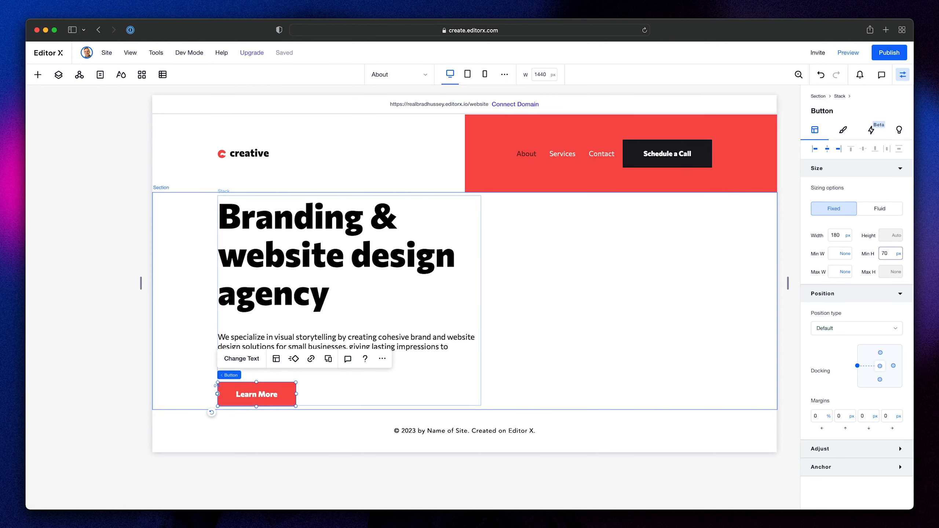
pyautogui.press('Return')
pyautogui.click(80, 236)
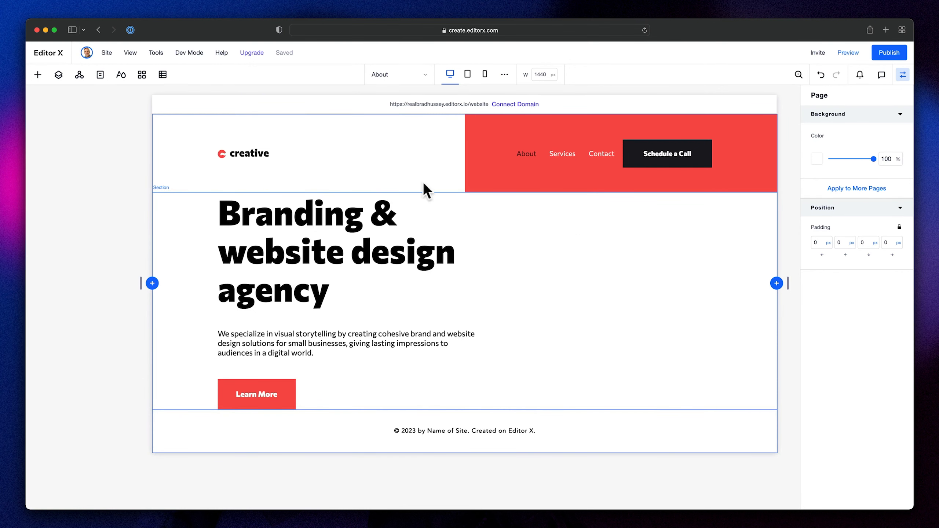
# - Add image-hero.jpg from the site's media files to the page
pyautogui.click(38, 76)
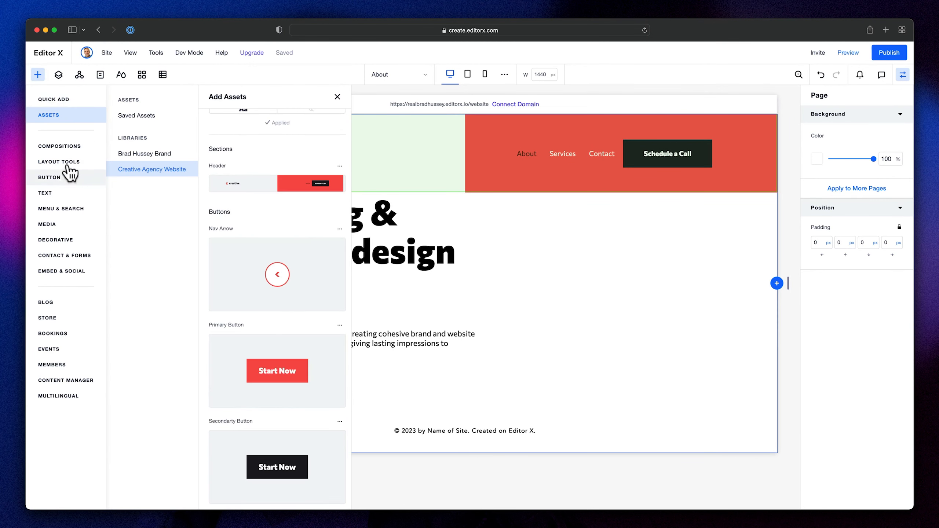
pyautogui.click(67, 224)
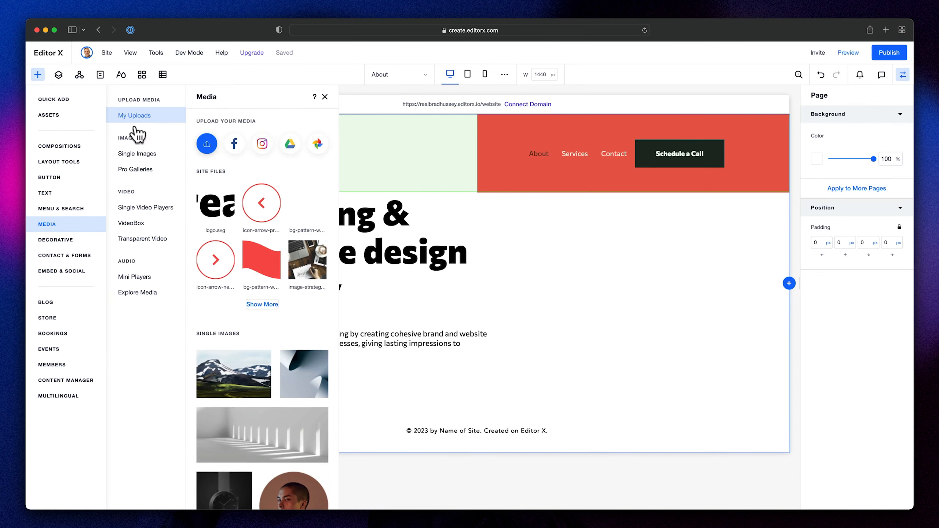
pyautogui.click(262, 305)
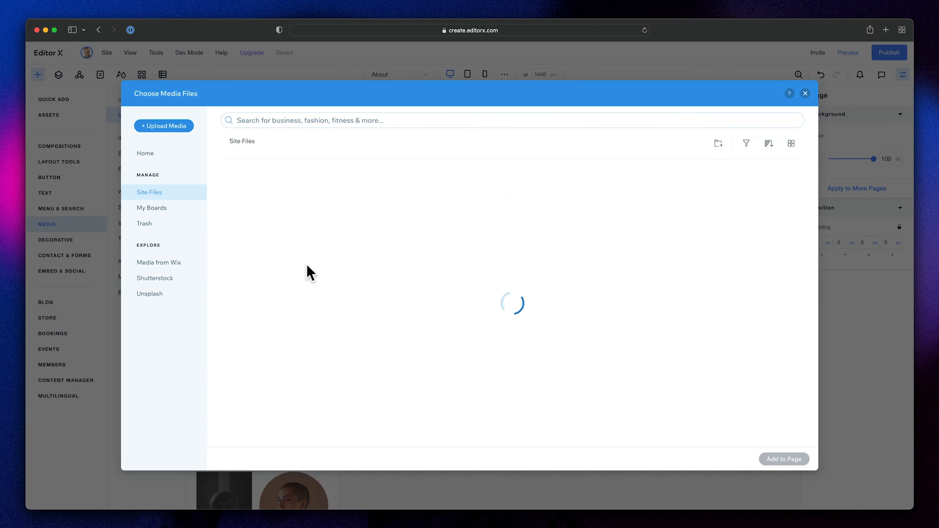
pyautogui.click(334, 307)
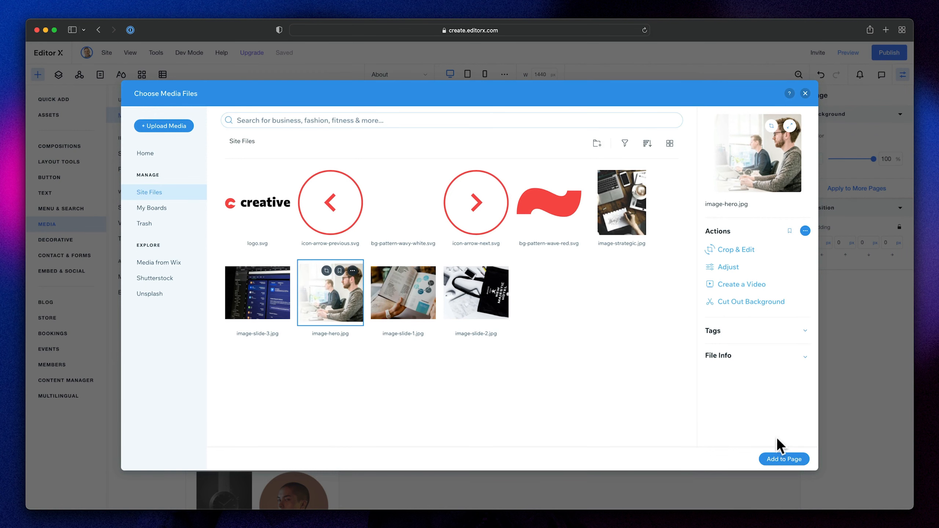
pyautogui.click(783, 459)
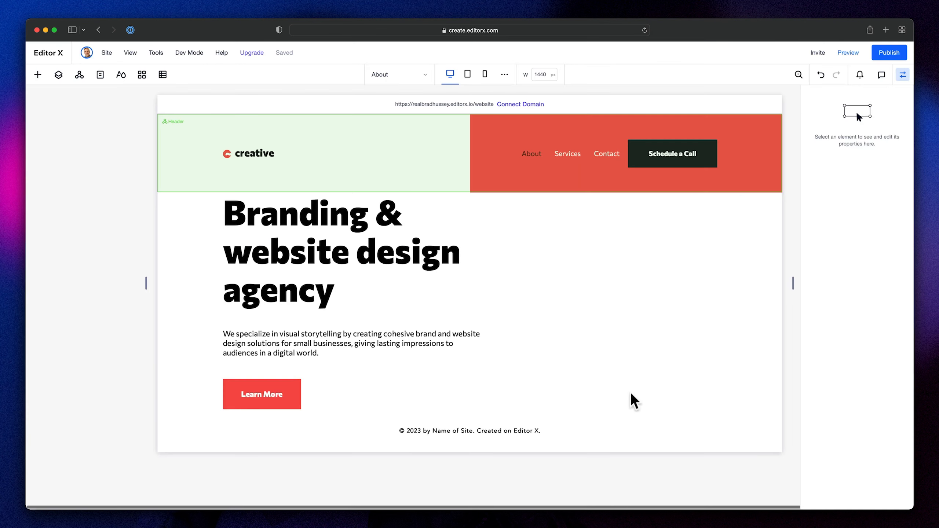
# - Place the hero image in the section's top right corner below the header and set its width to 66%
pyautogui.moveTo(532, 299); pyautogui.dragTo(718, 291)
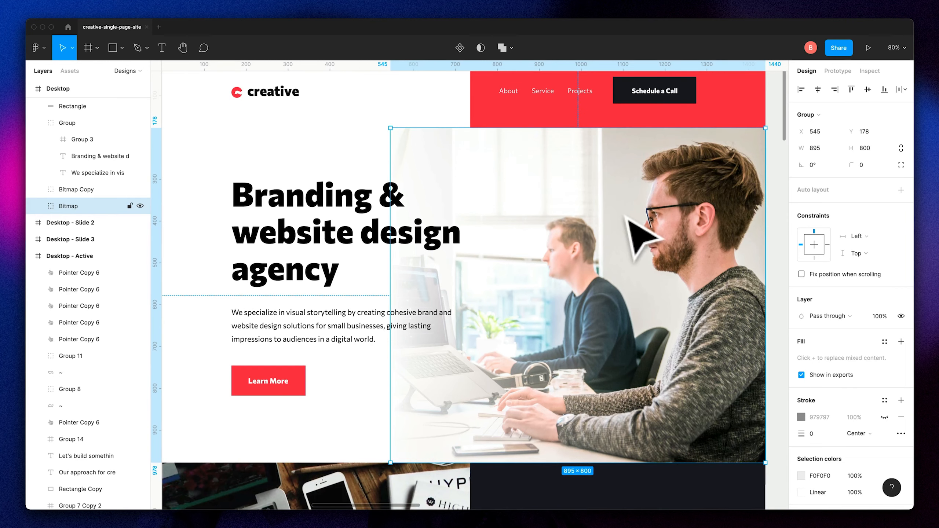
pyautogui.scroll(2, 617, 240)
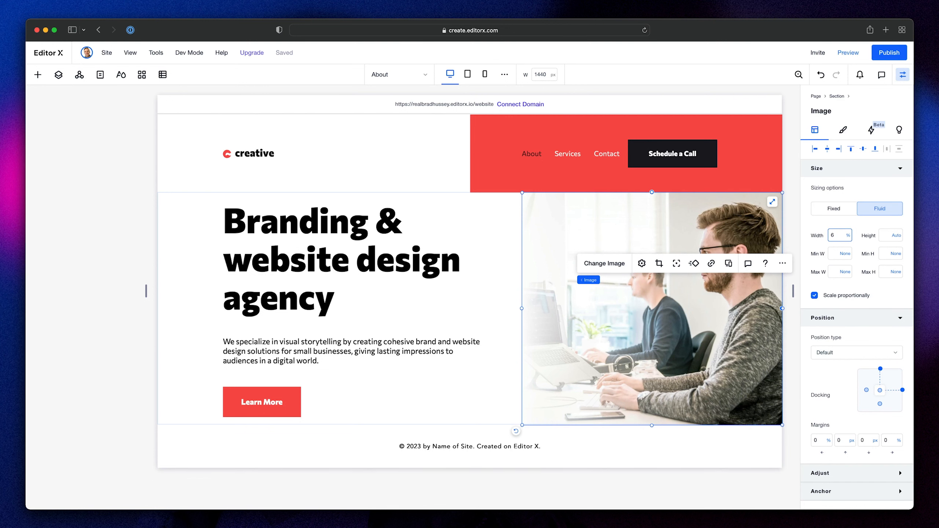
pyautogui.press('Return')
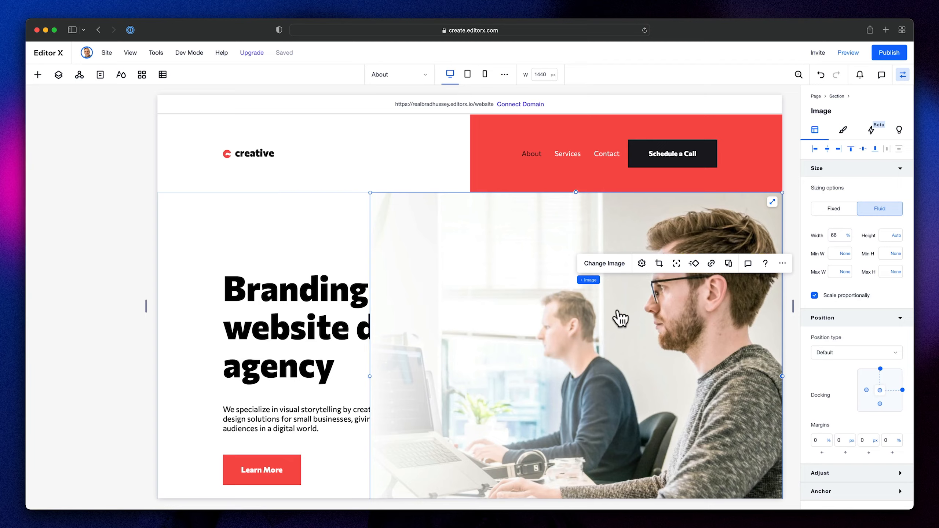
# - Reorder the hero section's layers so the image sits behind the text stack
pyautogui.scroll(-5, 621, 318)
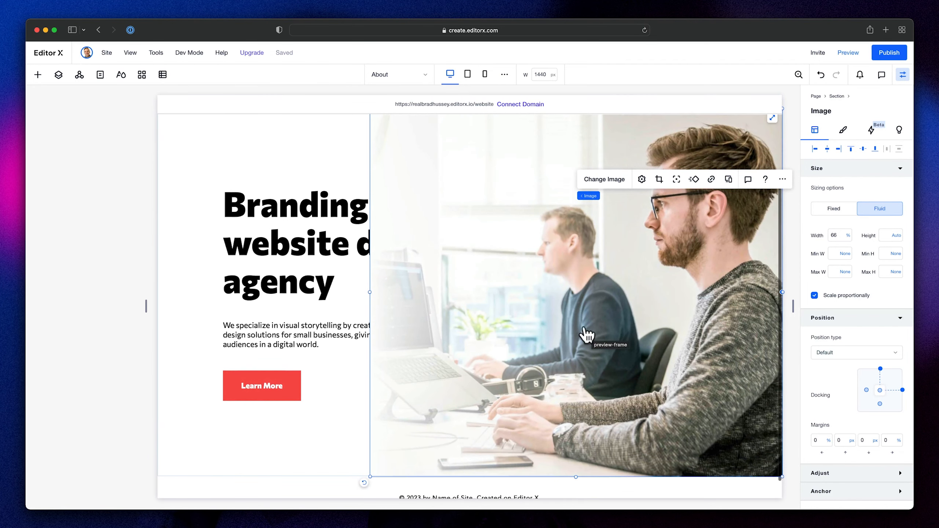
pyautogui.click(58, 76)
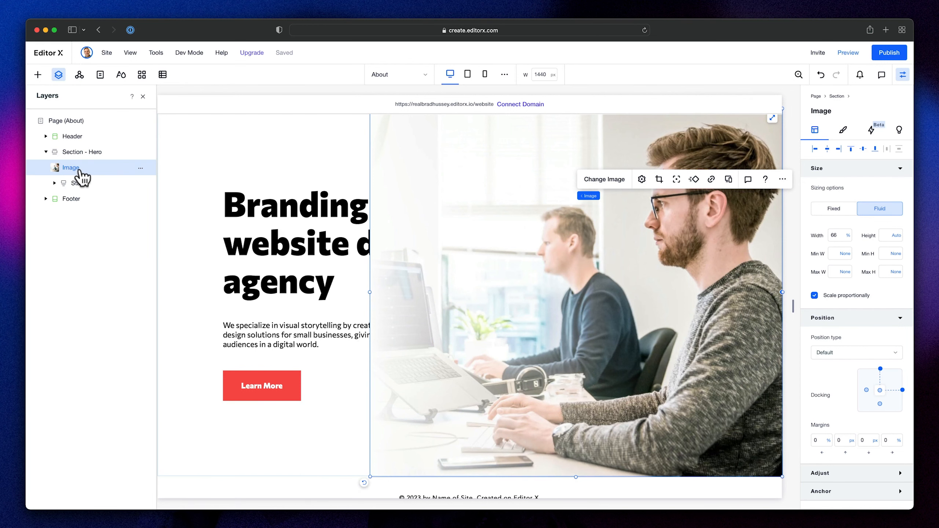
pyautogui.moveTo(71, 170); pyautogui.dragTo(76, 186)
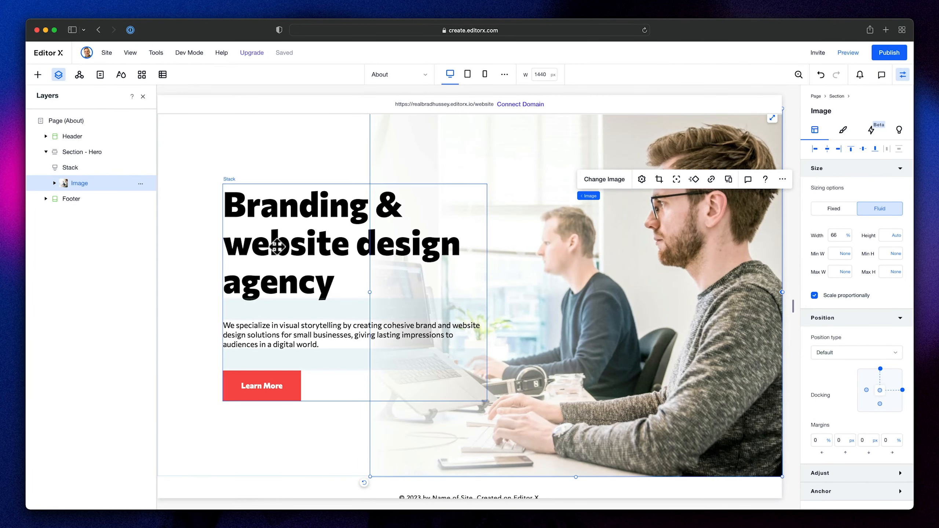
pyautogui.hscroll(-1, 264, 246)
pyautogui.hscroll(1, 264, 246)
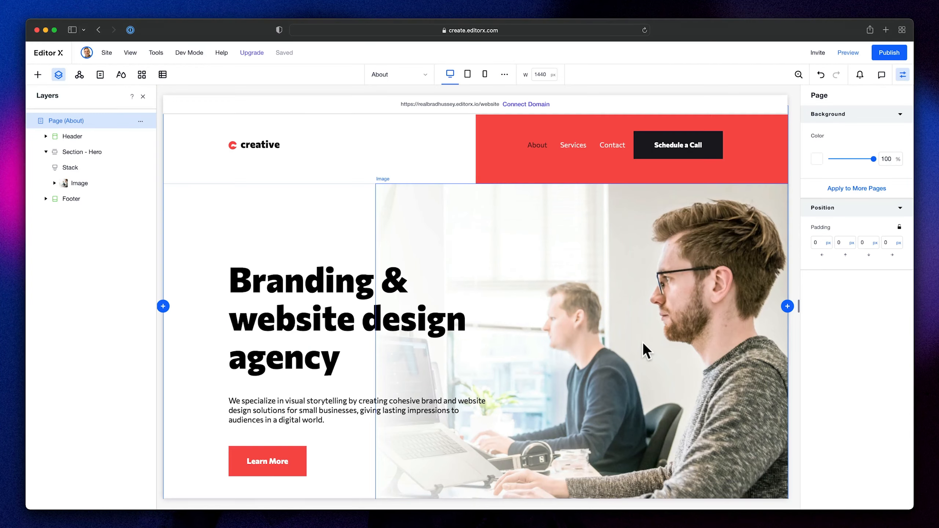
pyautogui.scroll(-3, 293, 426)
pyautogui.scroll(3, 339, 401)
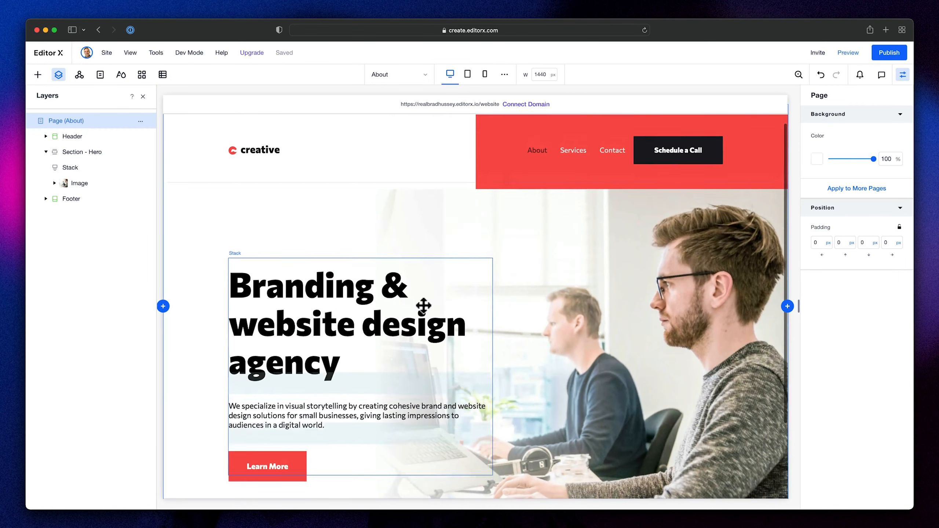
# - Switch the About page to the tablet breakpoint and inspect the hero title's text settings in Figma's Tablet frame
pyautogui.click(468, 76)
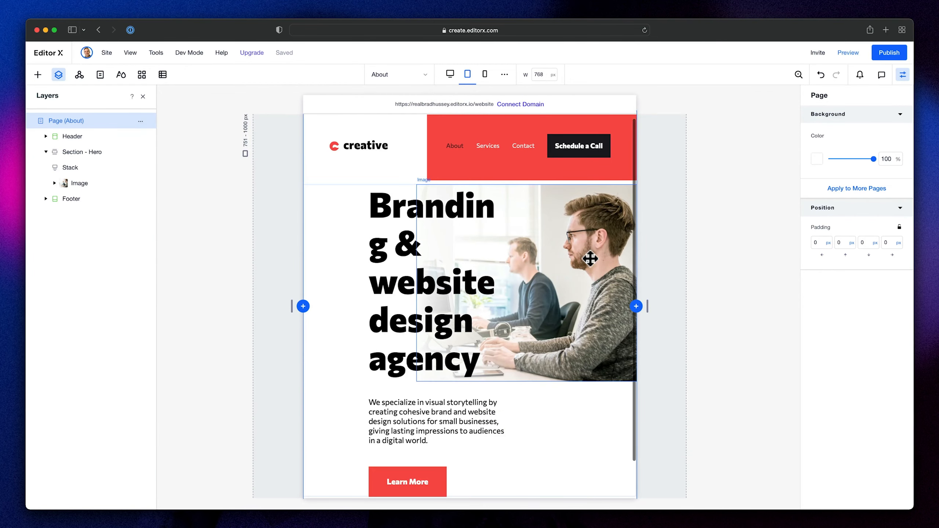
pyautogui.press('super+Tab')
pyautogui.scroll(-2, 529, 277)
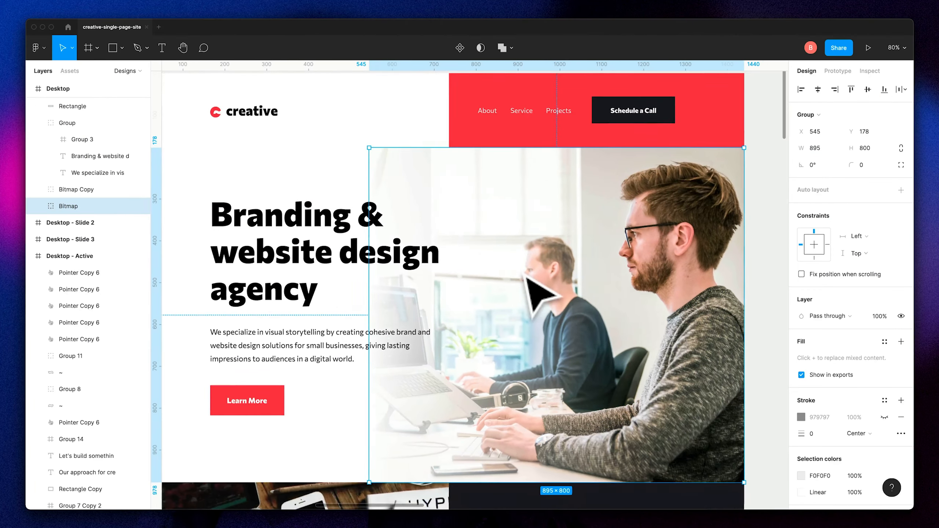
pyautogui.hscroll(10, 525, 275)
pyautogui.hscroll(-3, 533, 280)
pyautogui.hscroll(10, 532, 279)
pyautogui.scroll(3, 532, 281)
pyautogui.scroll(-5, 541, 294)
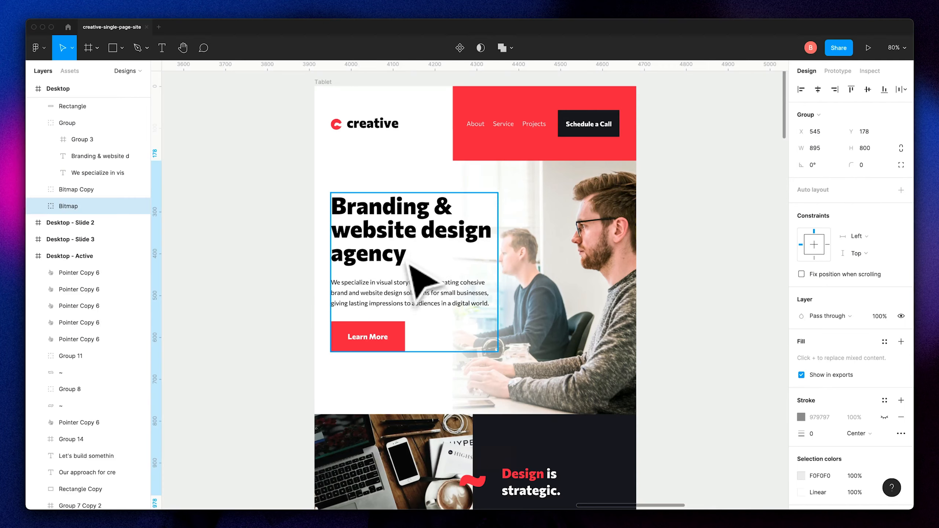
pyautogui.doubleClick(413, 245)
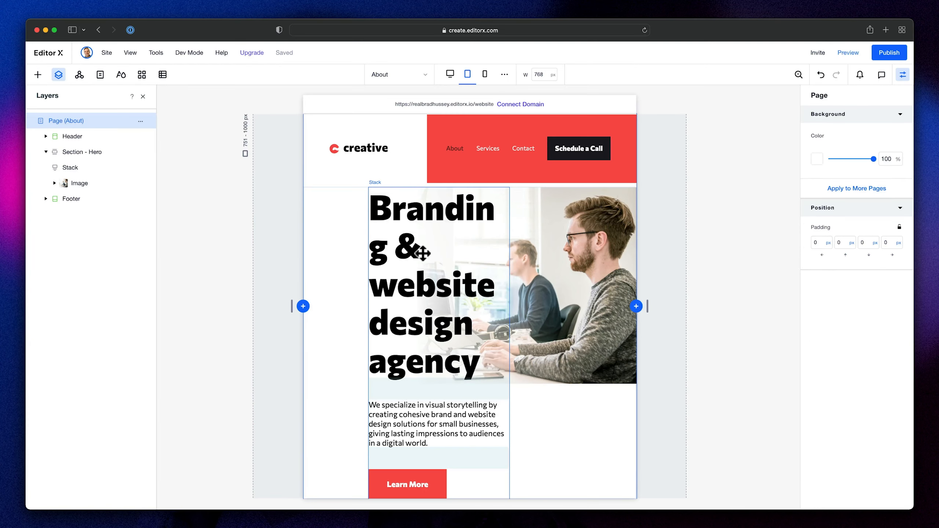
# - In Editor X, set the tablet hero title's font size to 56 to match the Figma title
pyautogui.click(421, 240)
pyautogui.doubleClick(423, 233)
pyautogui.click(515, 147)
pyautogui.press('Return')
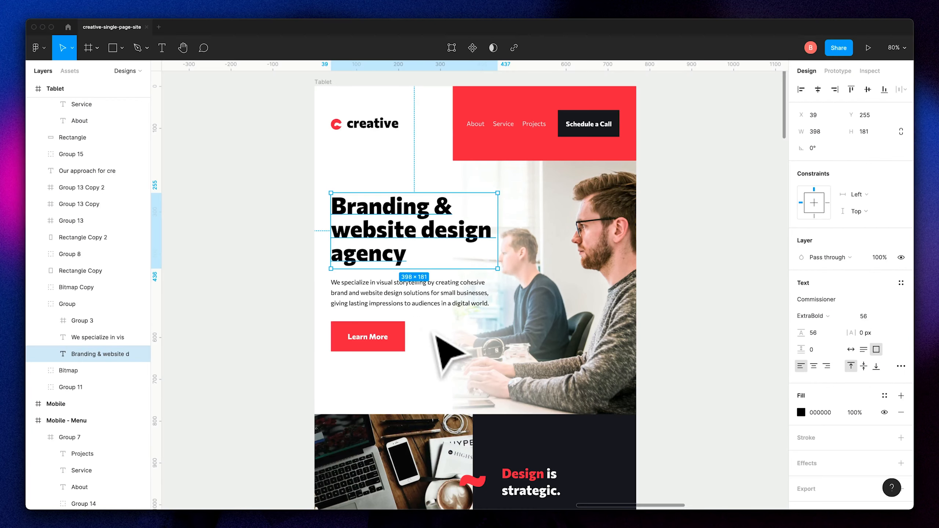
# - Set the tablet hero paragraph's font size to 15
pyautogui.click(421, 321)
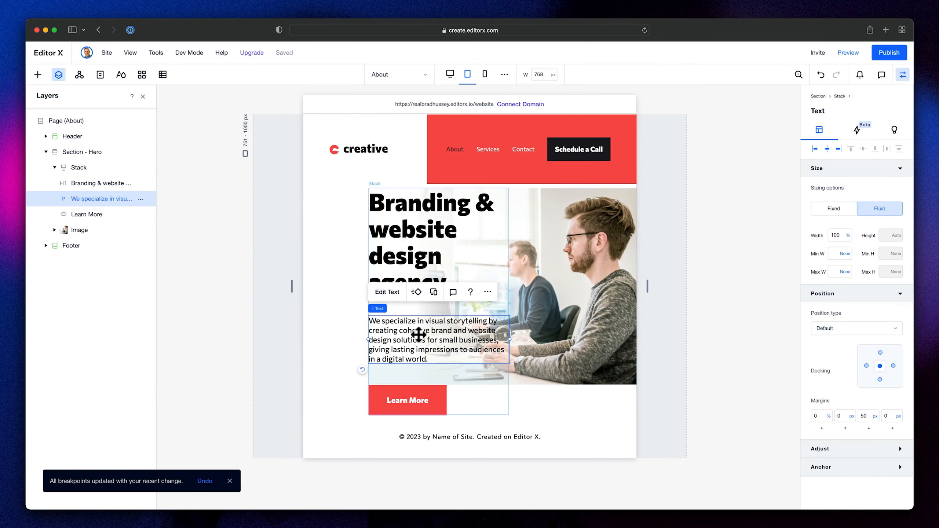
pyautogui.doubleClick(418, 335)
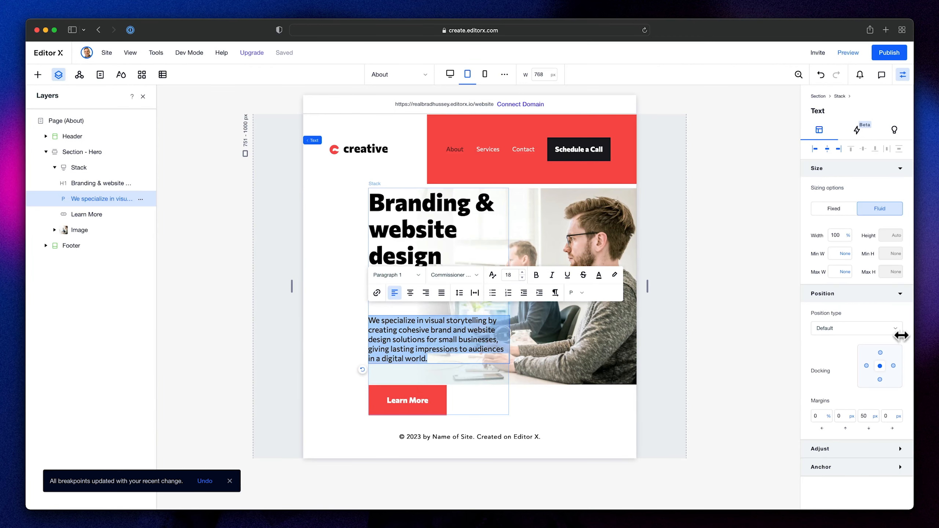
pyautogui.click(514, 275)
pyautogui.write('15')
pyautogui.press('Return')
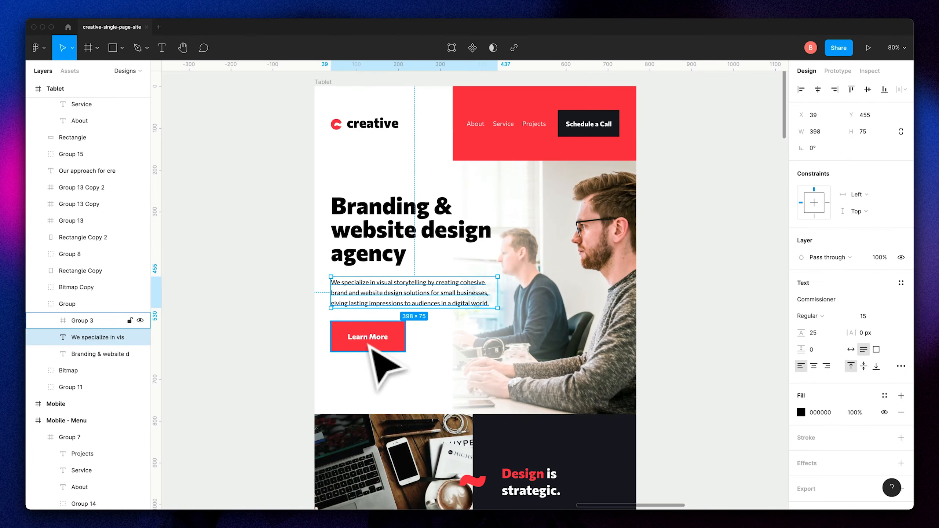
# - Inspect the Learn More button and the spacing between title and paragraph in Figma's Tablet frame
pyautogui.click(383, 348)
pyautogui.doubleClick(388, 352)
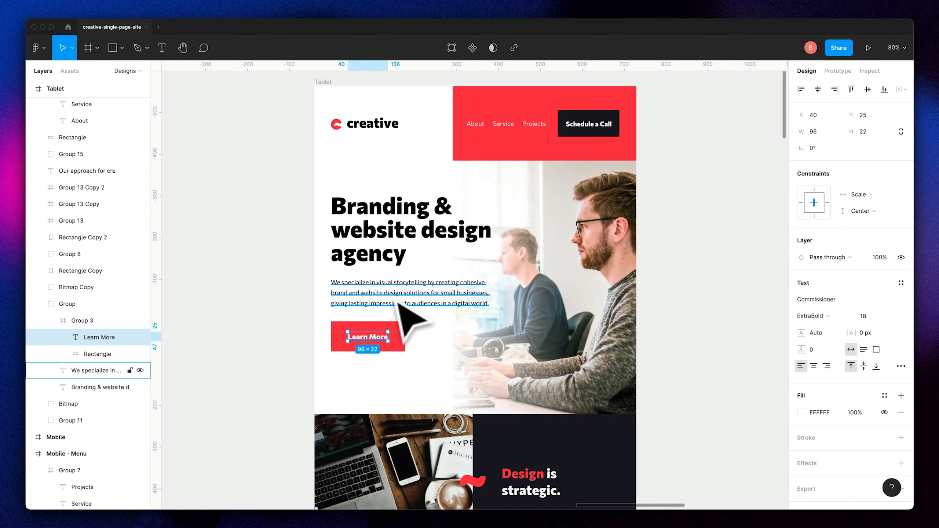
pyautogui.click(377, 268)
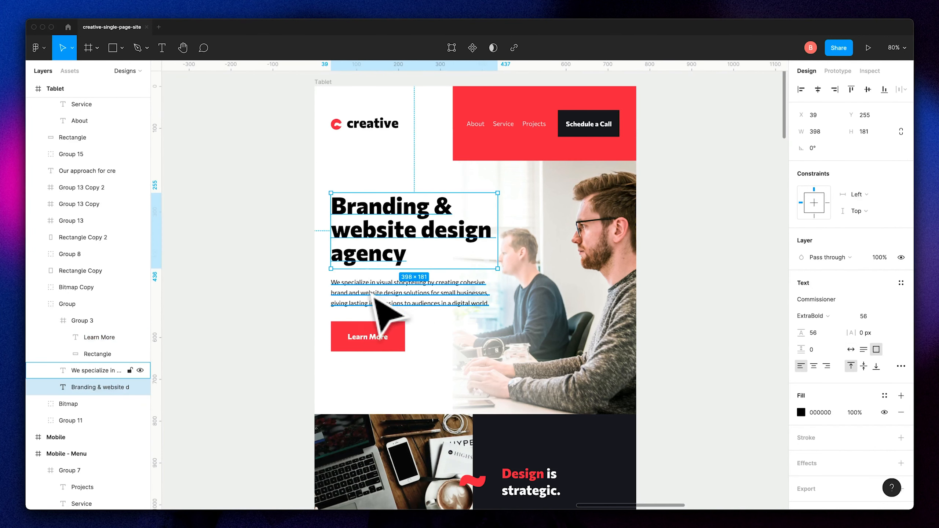
pyautogui.hscroll(-2, 374, 298)
pyautogui.keyDown('shift'); pyautogui.click(389, 307); pyautogui.keyUp('shift')
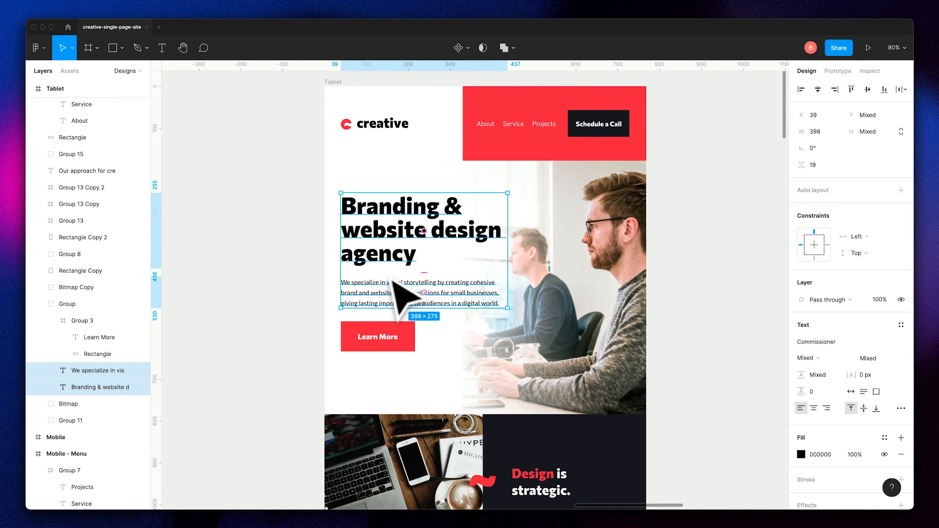
pyautogui.keyDown('shift'); pyautogui.click(391, 284); pyautogui.keyUp('shift')
pyautogui.press('alt')
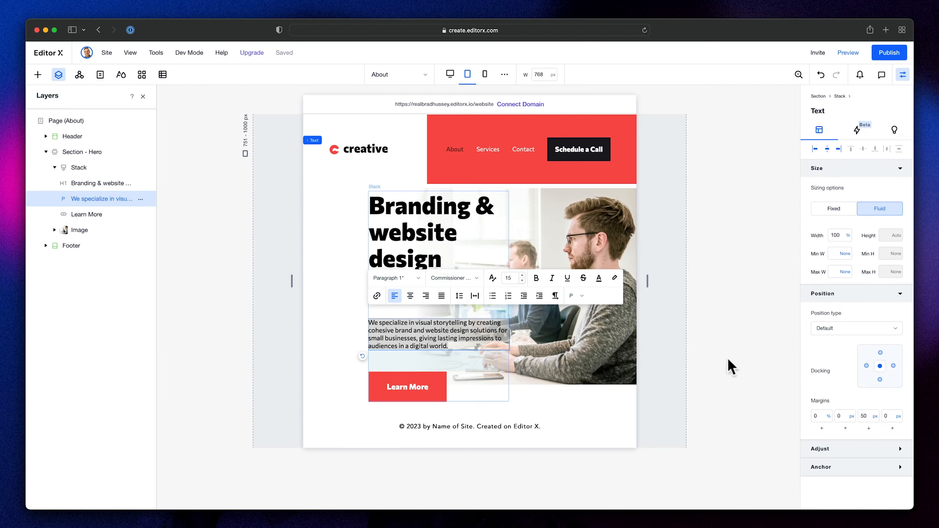
# - Back in Editor X, set the tablet hero stack's item spacing to 30 px
pyautogui.click(727, 367)
pyautogui.click(413, 317)
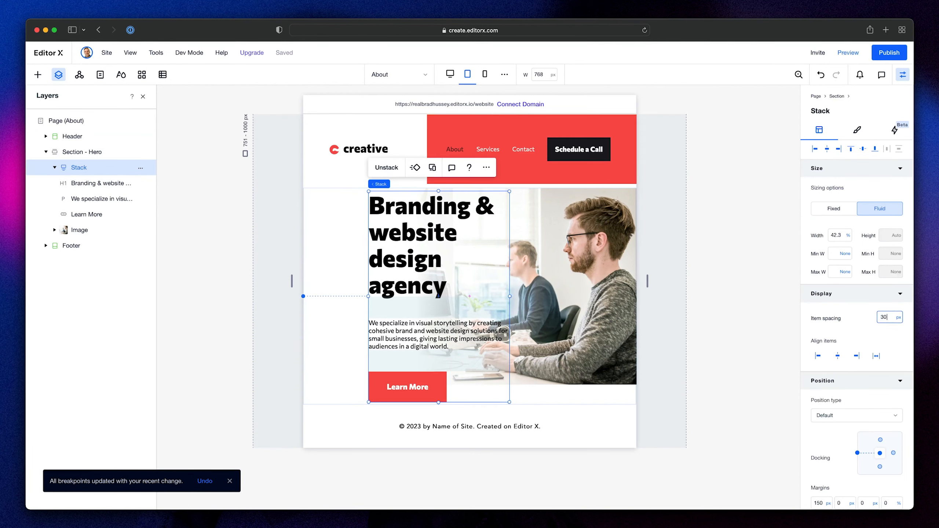
pyautogui.press('Return')
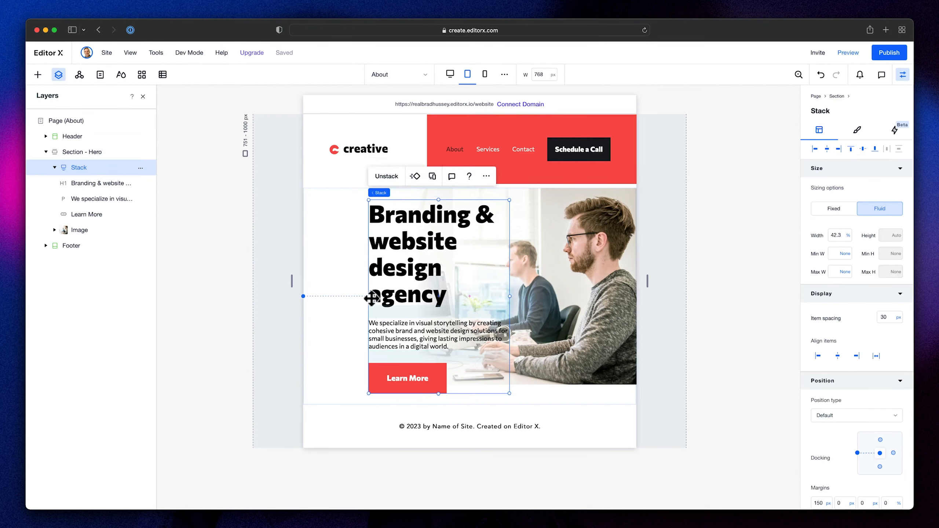
# - Align the tablet hero stack with the header logo using a 60 px left margin, and set its width to 50%
pyautogui.scroll(-3, 851, 458)
pyautogui.click(830, 451)
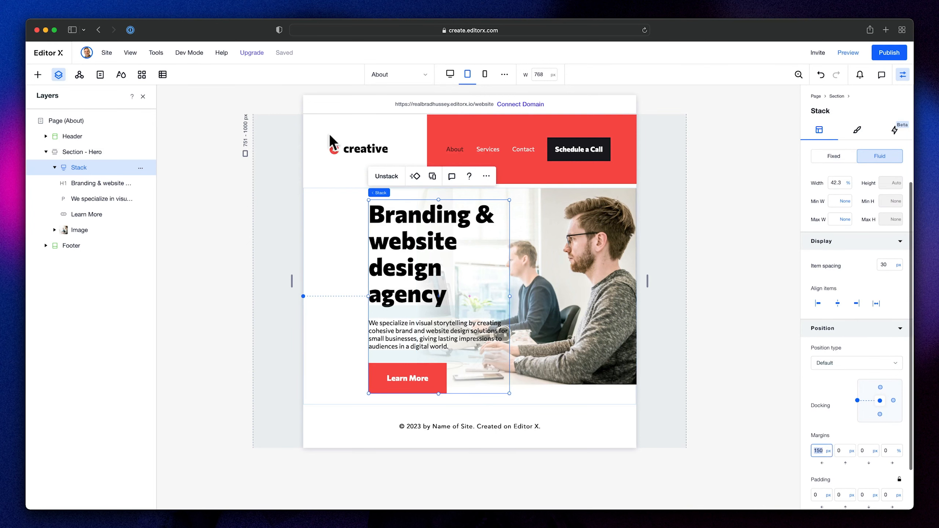
pyautogui.click(338, 151)
pyautogui.click(334, 154)
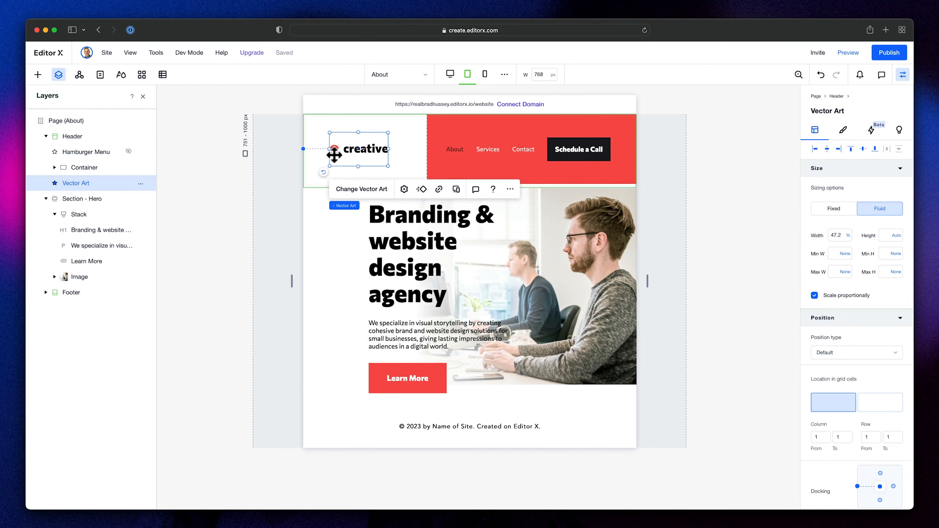
pyautogui.scroll(-1, 887, 403)
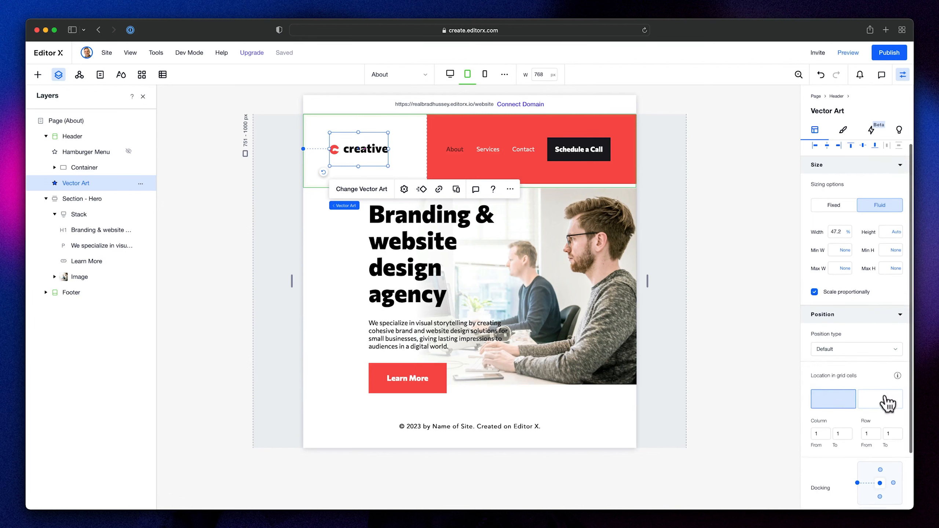
pyautogui.click(366, 300)
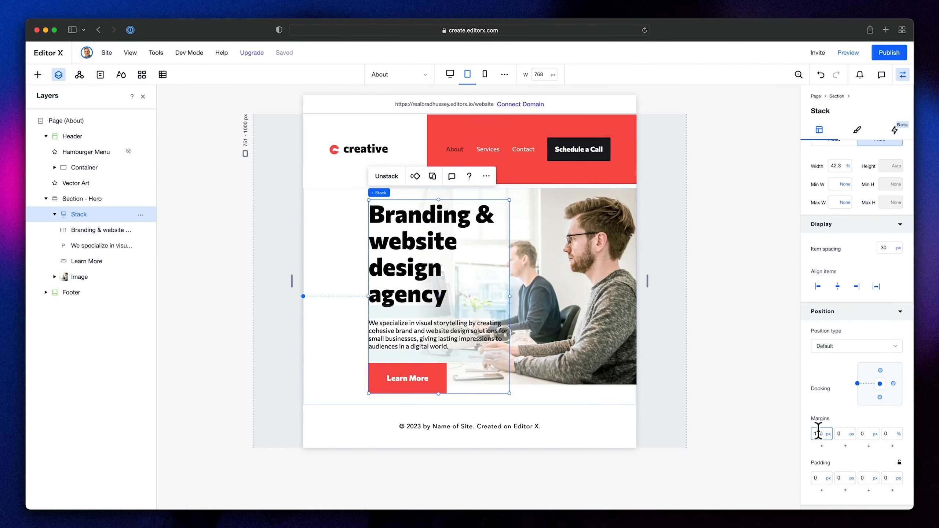
pyautogui.press('Return')
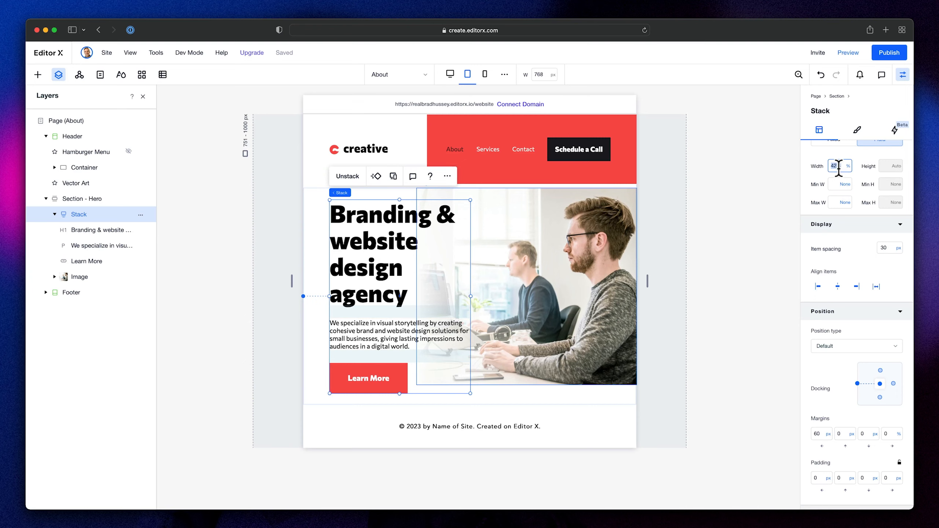
pyautogui.write('0')
pyautogui.press('Return')
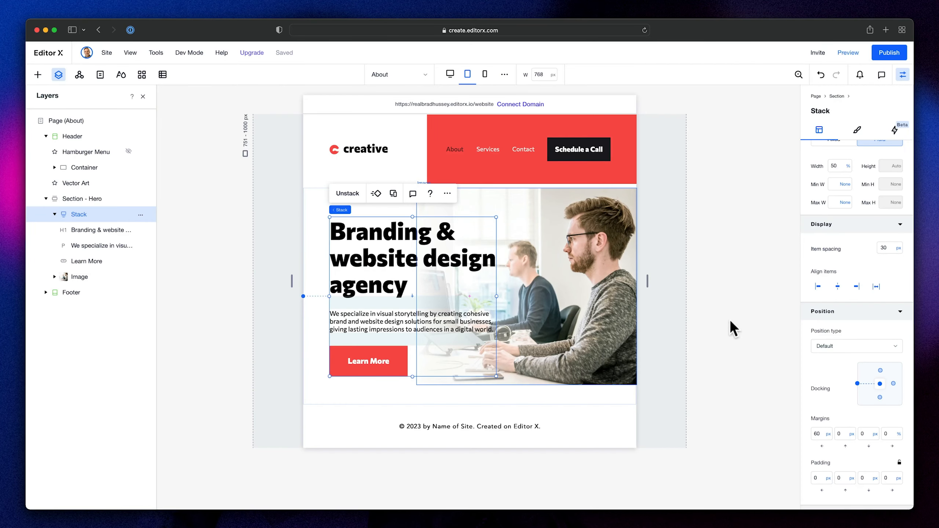
# - Compare with Figma's Tablet frame and stretch the hero image downward past the section's bottom edge to make it taller
pyautogui.click(730, 320)
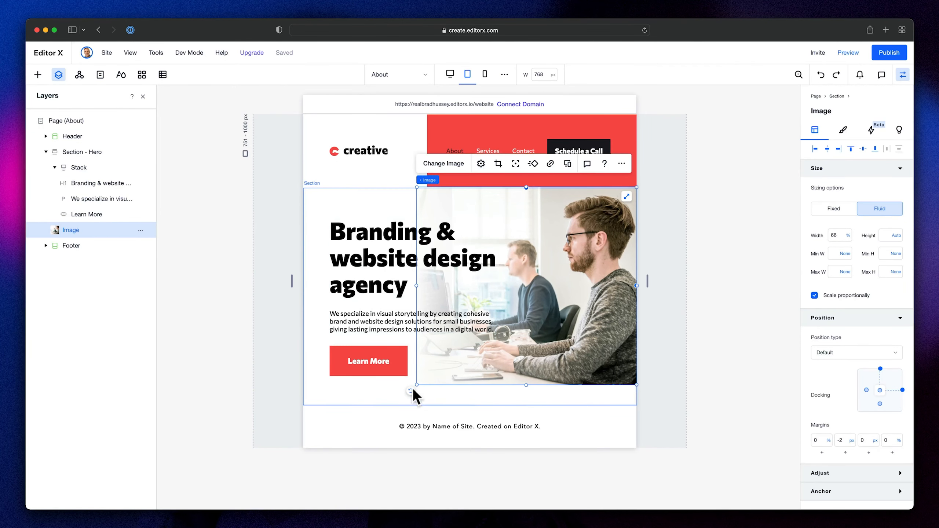
pyautogui.moveTo(526, 385); pyautogui.dragTo(527, 414)
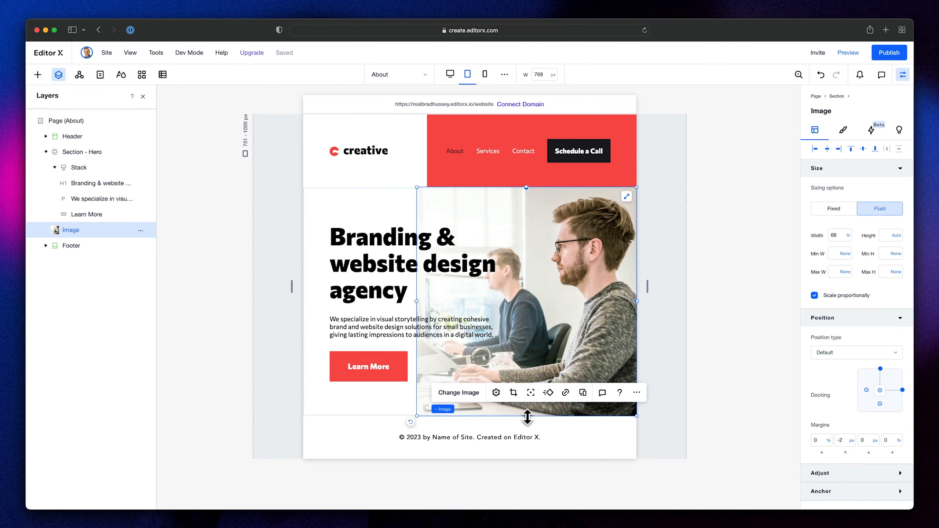
pyautogui.click(667, 276)
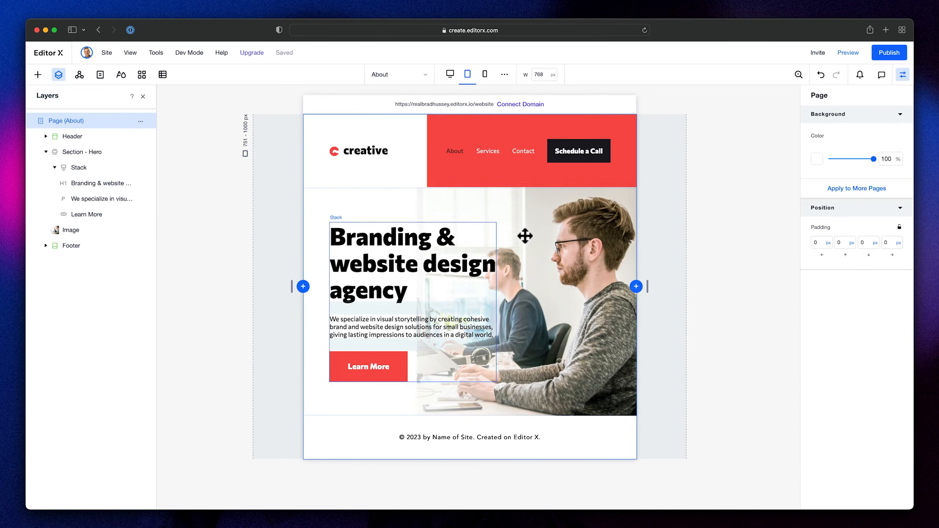
# - Move the hero image's focal point slightly left of centre, onto the man in the background
pyautogui.click(574, 264)
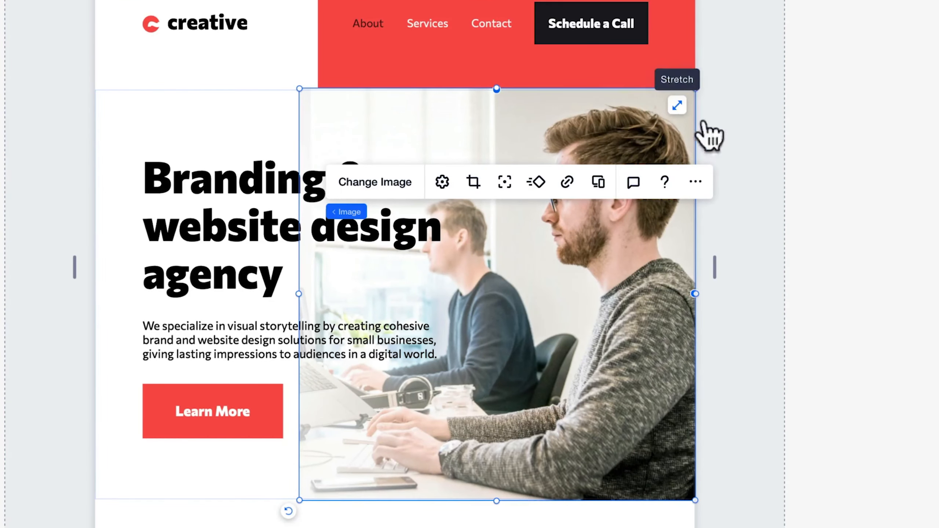
pyautogui.click(504, 182)
pyautogui.click(208, 220)
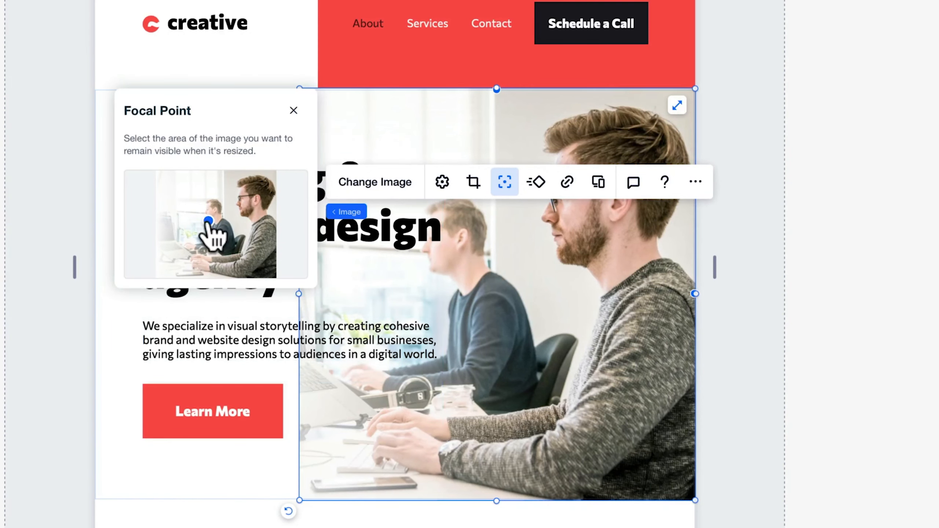
pyautogui.click(934, 387)
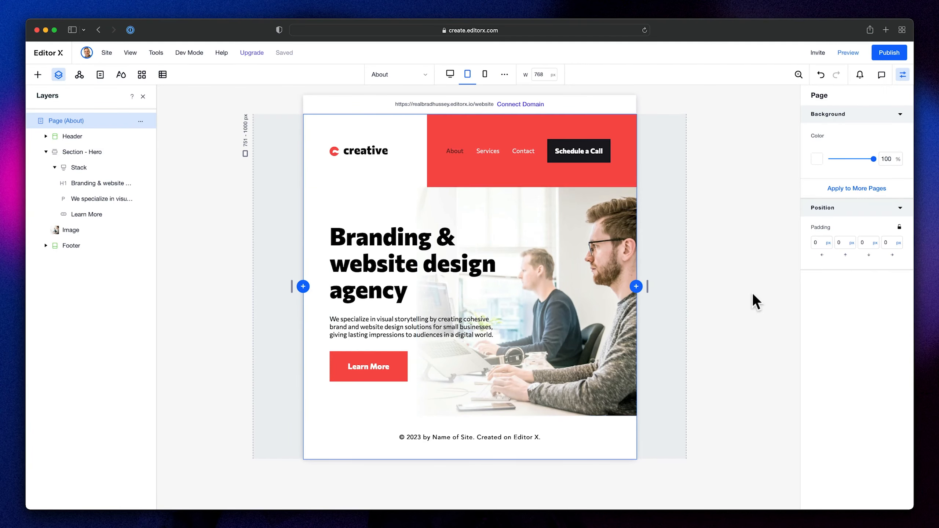
# - Compare the finished Editor X tablet hero with the Tablet frame in Figma
pyautogui.press('super+Tab')
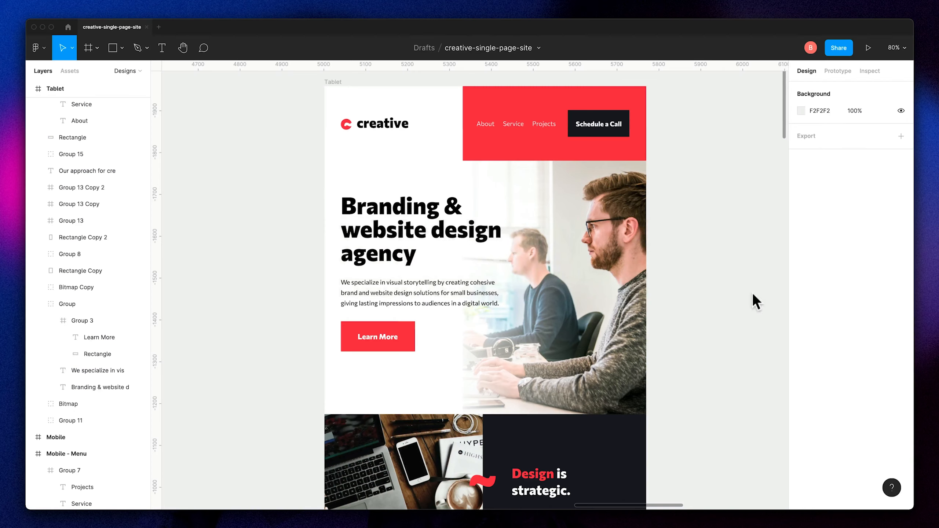
pyautogui.press('super+Tab')
pyautogui.press('super+Tab')
pyautogui.press('super+Tab')
pyautogui.press('super+Tab')
pyautogui.press('super+Tab')
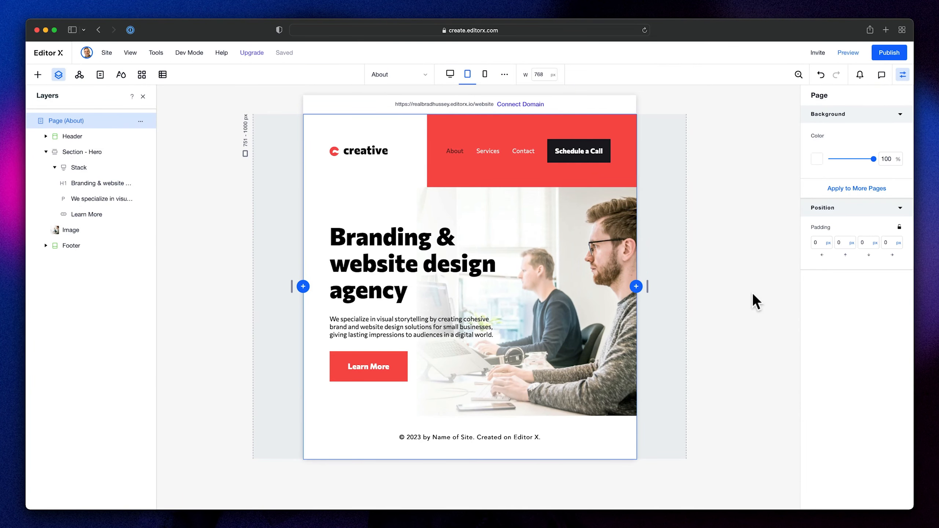
# - Switch to the mobile breakpoint and inspect the title, paragraph and Learn More text settings in Figma's Mobile frame
pyautogui.click(485, 75)
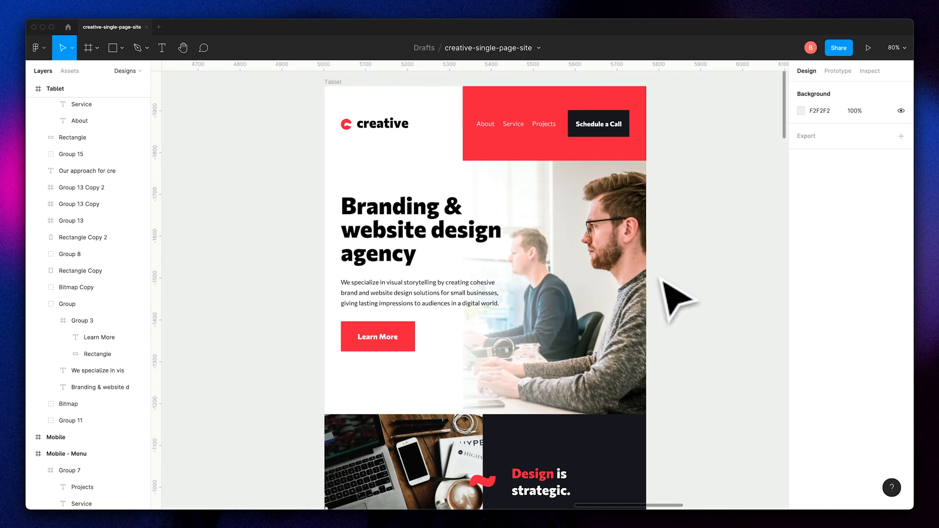
pyautogui.hscroll(12, 601, 174)
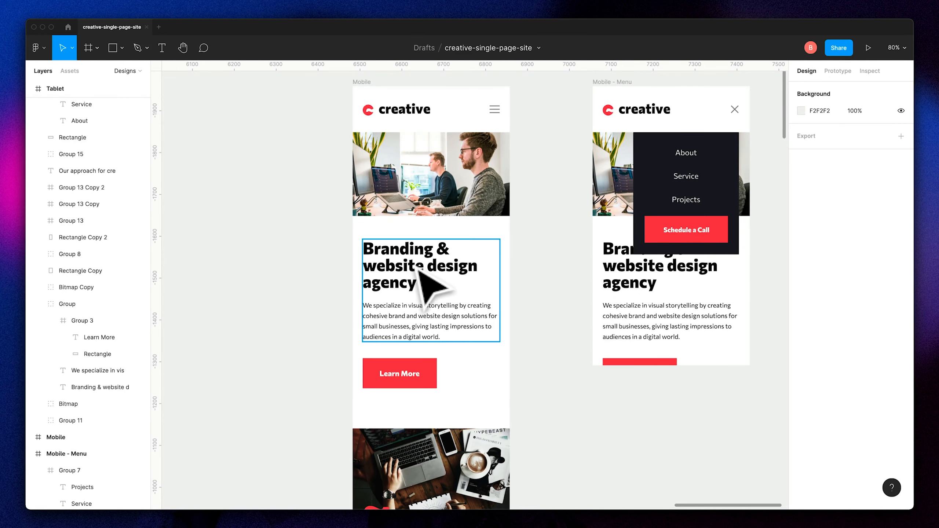
pyautogui.scroll(-2, 436, 314)
pyautogui.doubleClick(428, 266)
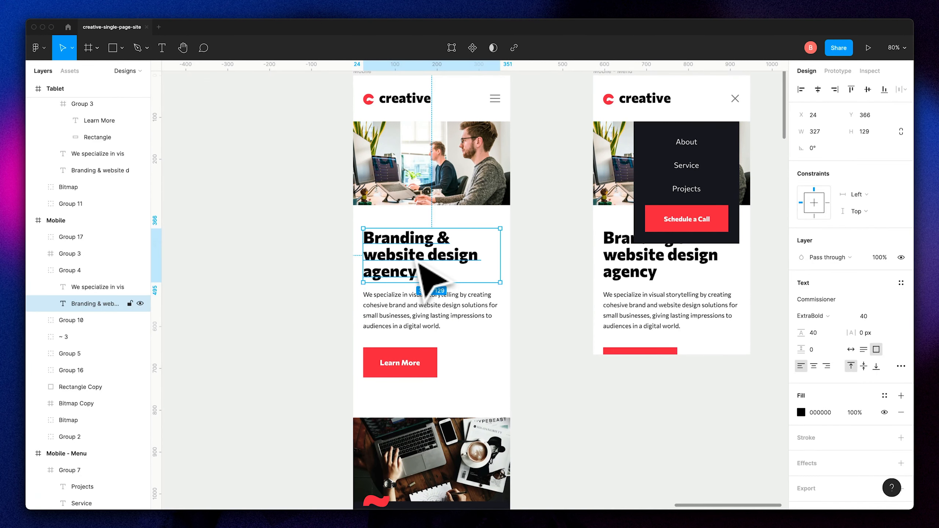
pyautogui.doubleClick(413, 252)
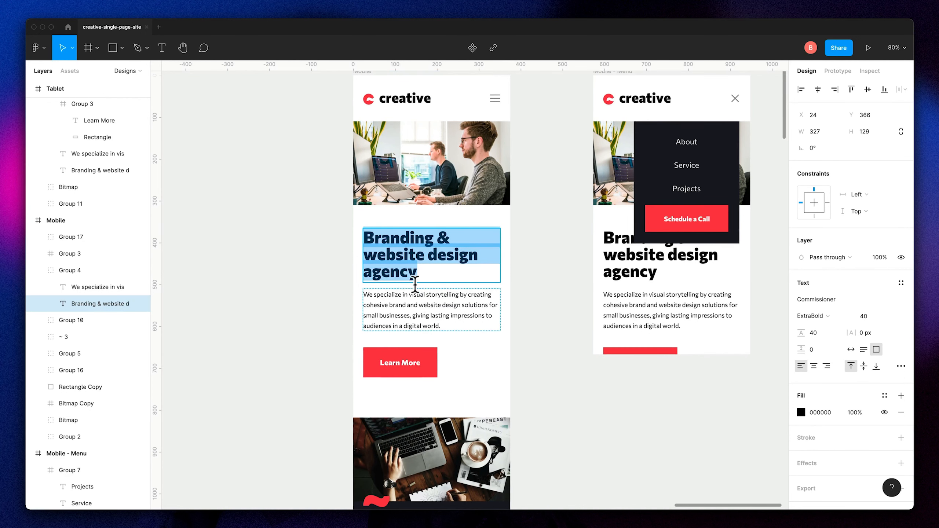
pyautogui.click(403, 296)
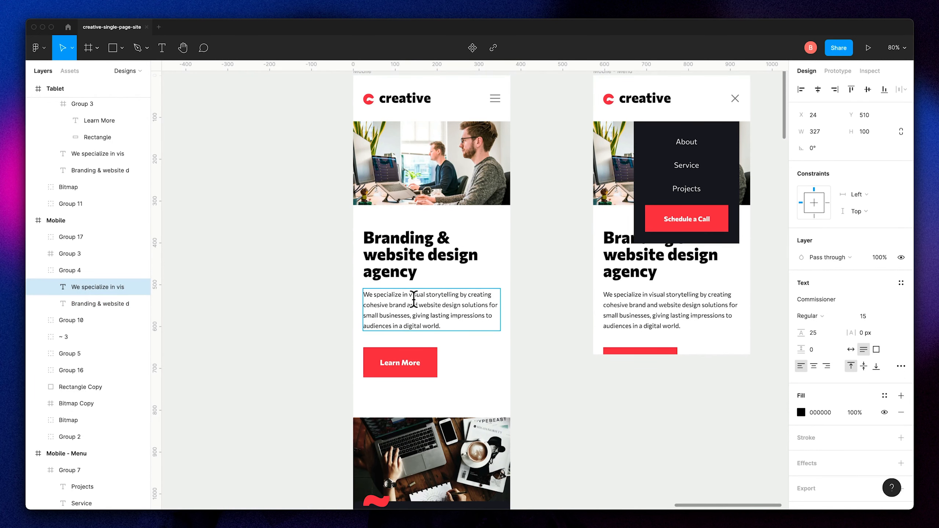
pyautogui.click(407, 363)
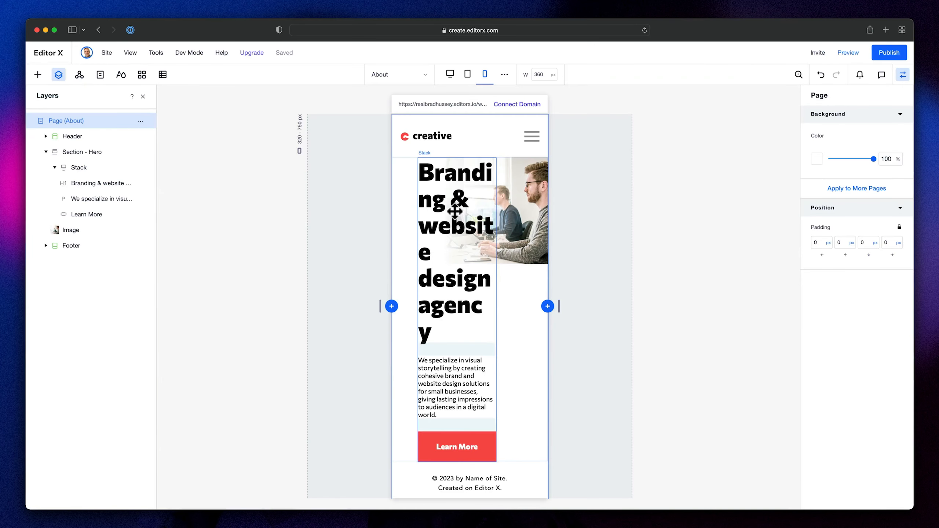
# - In Editor X, set the mobile hero title's font size to 40
pyautogui.click(451, 207)
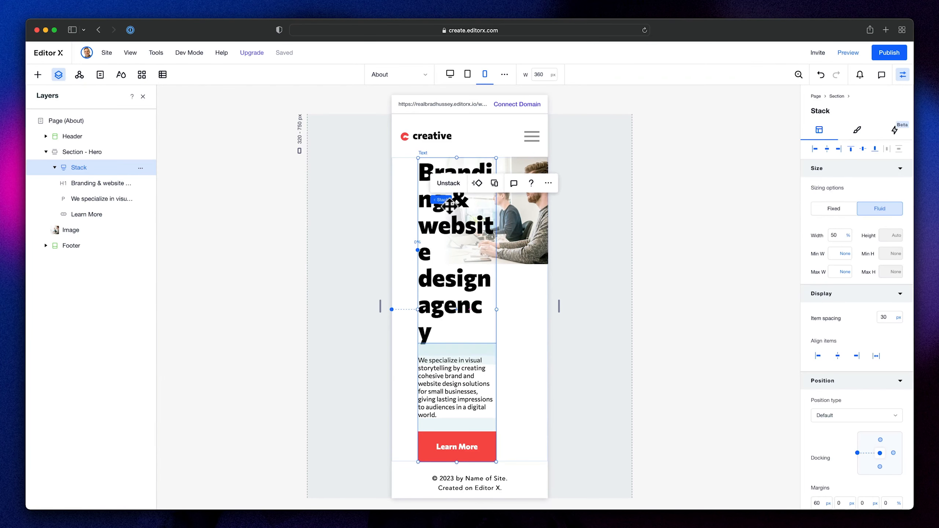
pyautogui.click(480, 236)
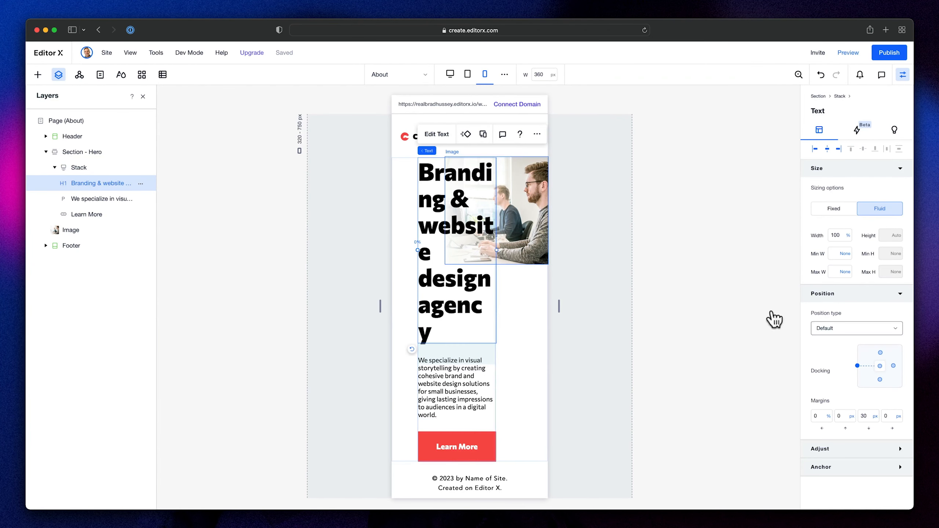
pyautogui.doubleClick(459, 231)
pyautogui.click(435, 365)
pyautogui.write('40')
pyautogui.press('Return')
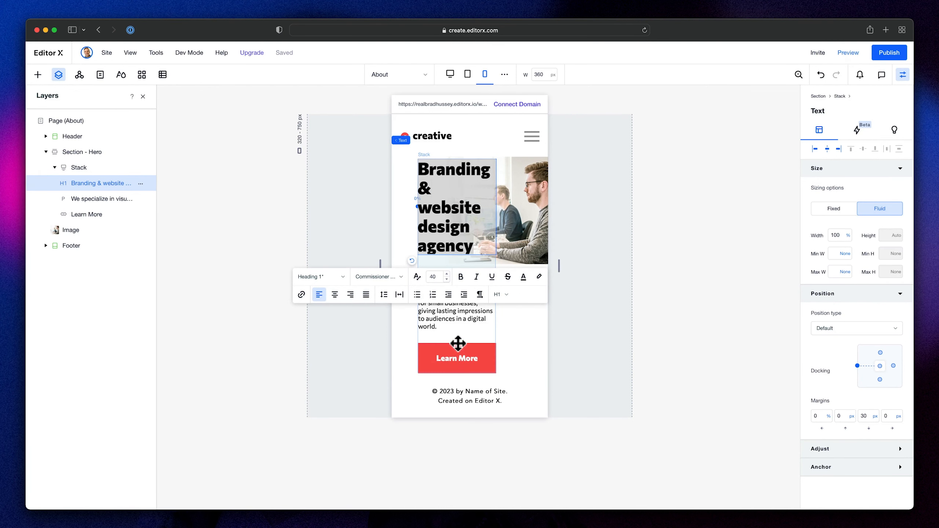
# - Check the text settings of the mobile hero paragraph and return to the title text
pyautogui.click(452, 315)
pyautogui.doubleClick(450, 308)
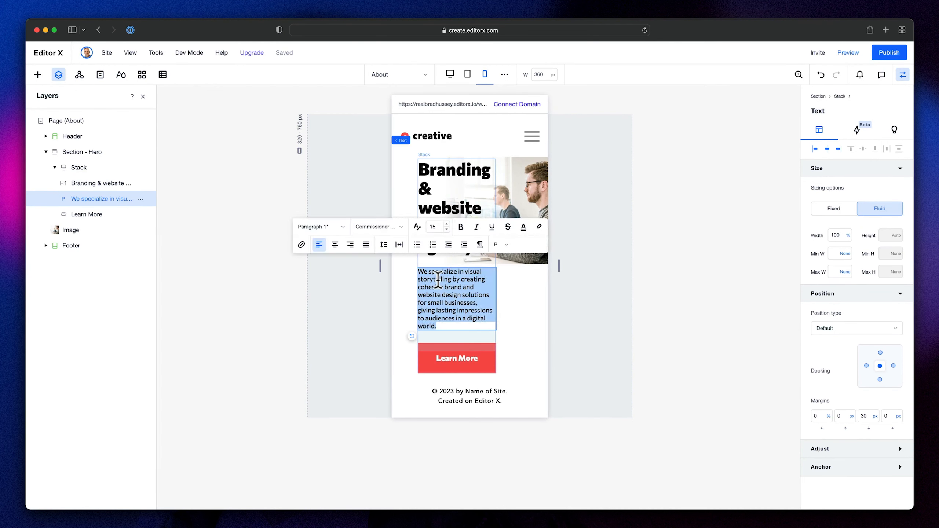
pyautogui.click(449, 172)
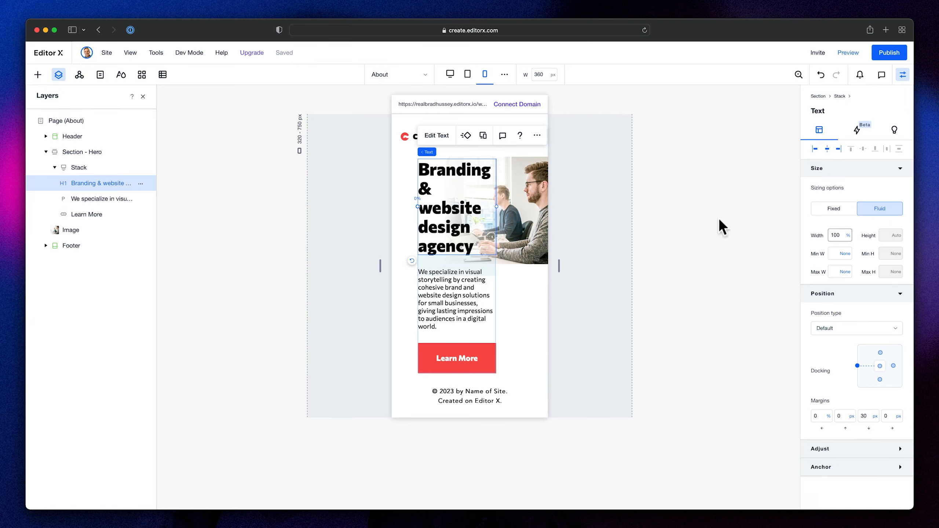
# - Set the hero stack's width to 100% and its left margin to 0 px so it fills the mobile section
pyautogui.click(581, 297)
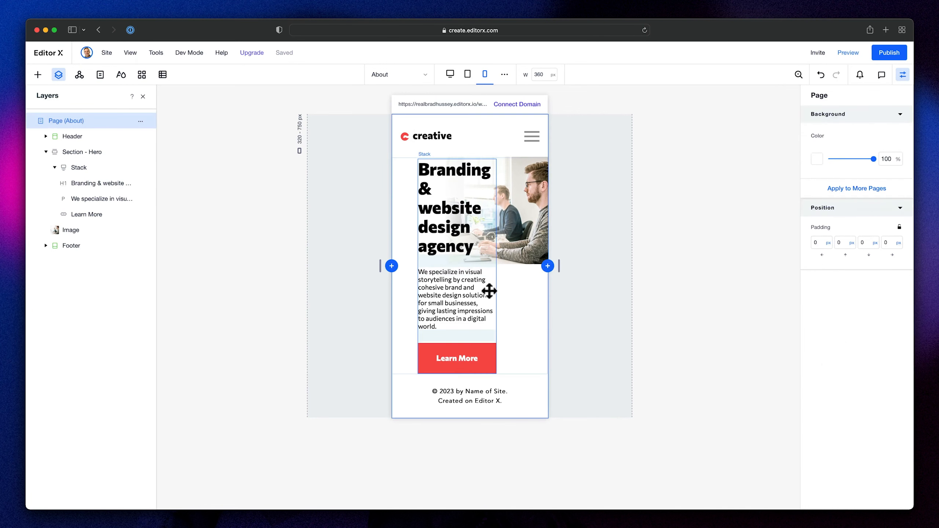
pyautogui.click(488, 289)
pyautogui.click(835, 235)
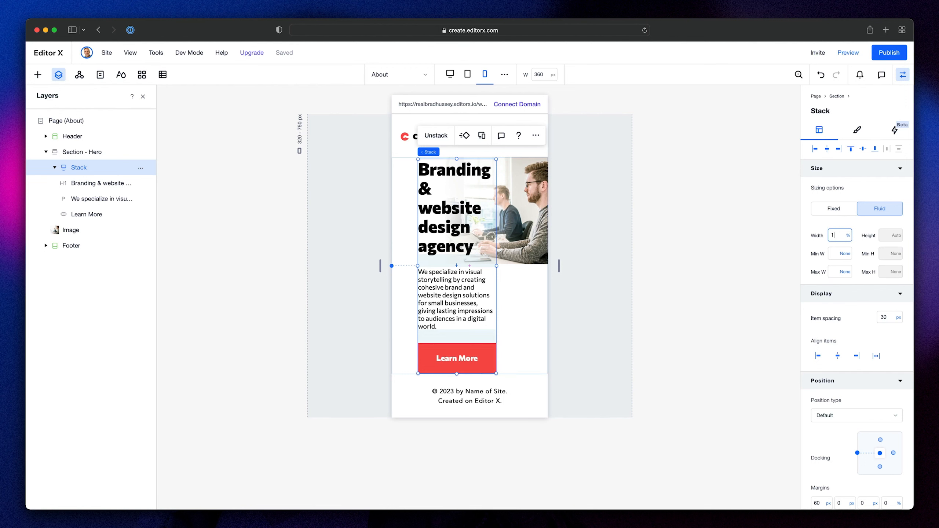
pyautogui.write('100')
pyautogui.press('Return')
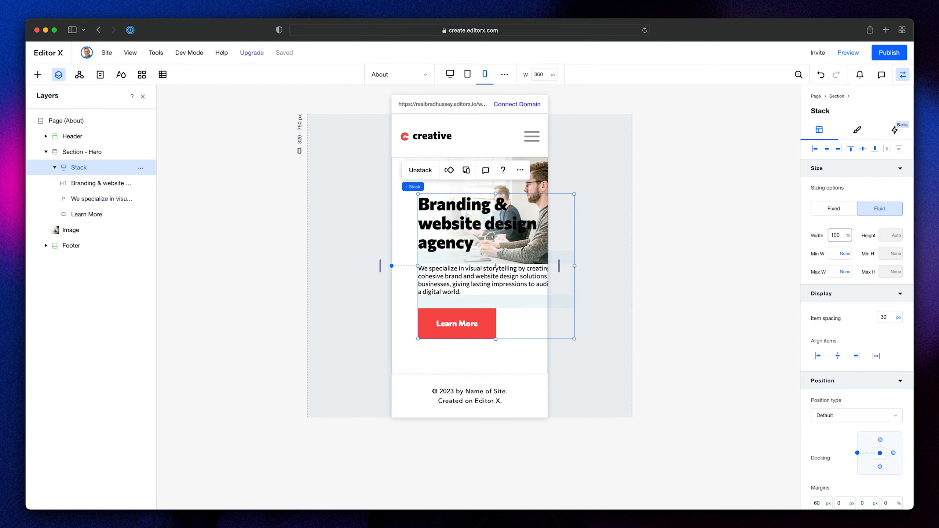
pyautogui.click(827, 149)
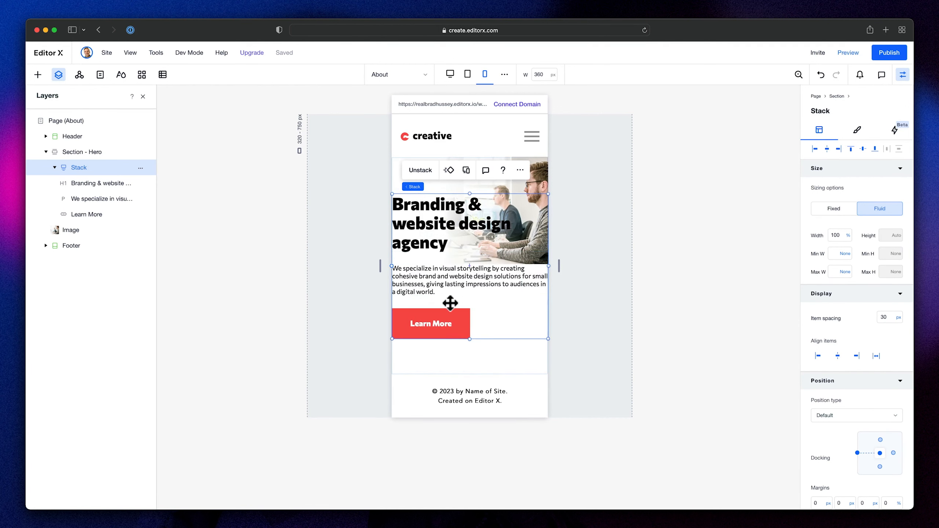
# - Check the header logo's margins in the mobile layout as a reference for the hero text spacing
pyautogui.scroll(-5, 876, 355)
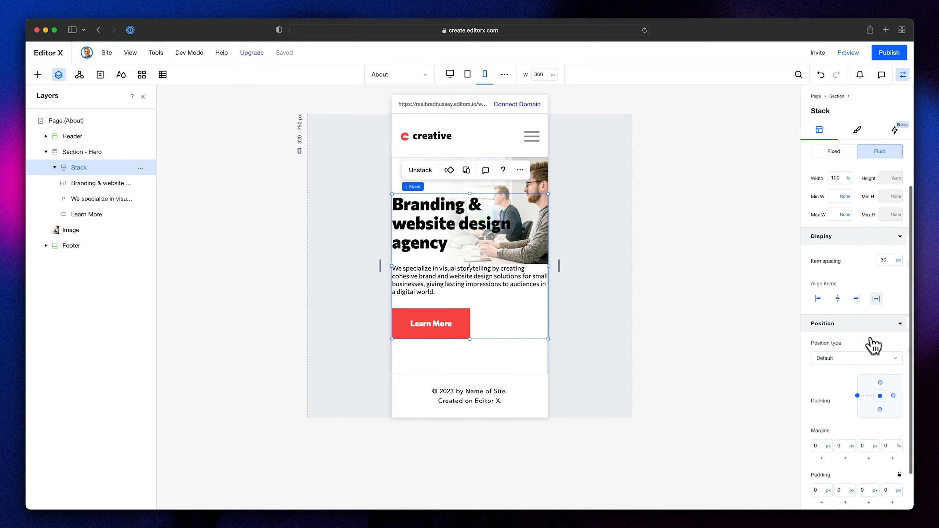
pyautogui.click(414, 135)
pyautogui.click(426, 136)
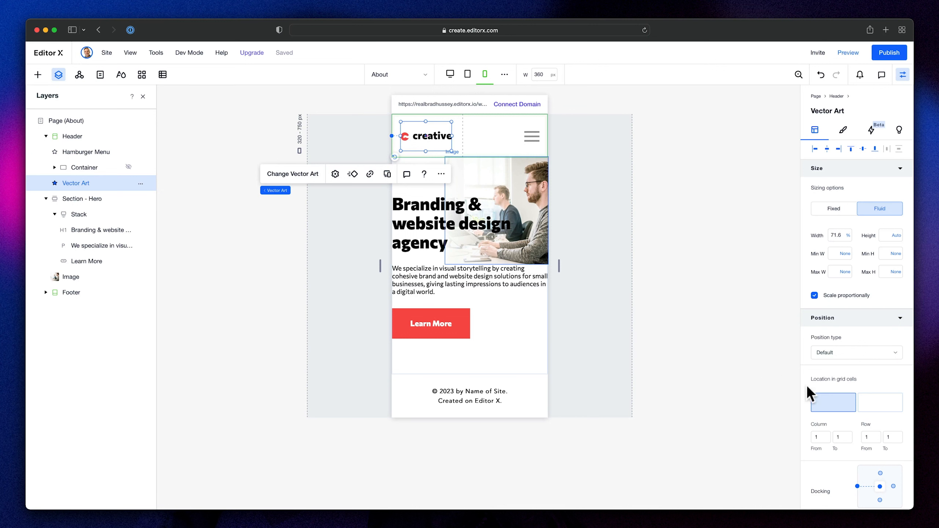
pyautogui.scroll(-2, 886, 361)
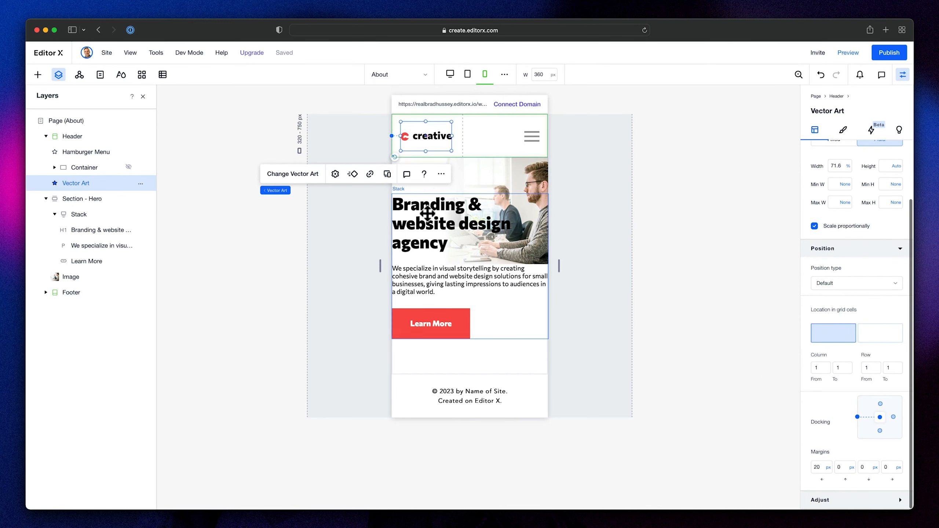
# - Set the hero stack's left and right padding to 20 px and move the stack down to the image's lower edge
pyautogui.click(419, 228)
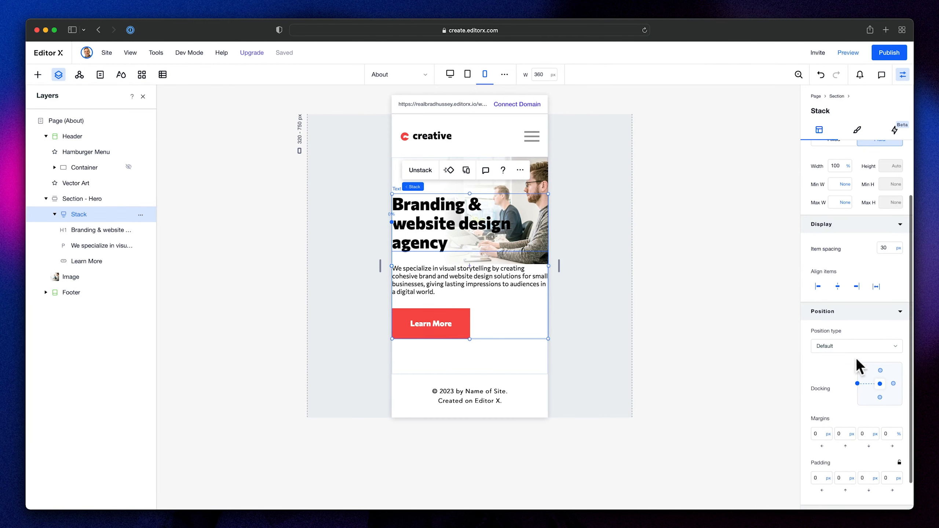
pyautogui.click(822, 478)
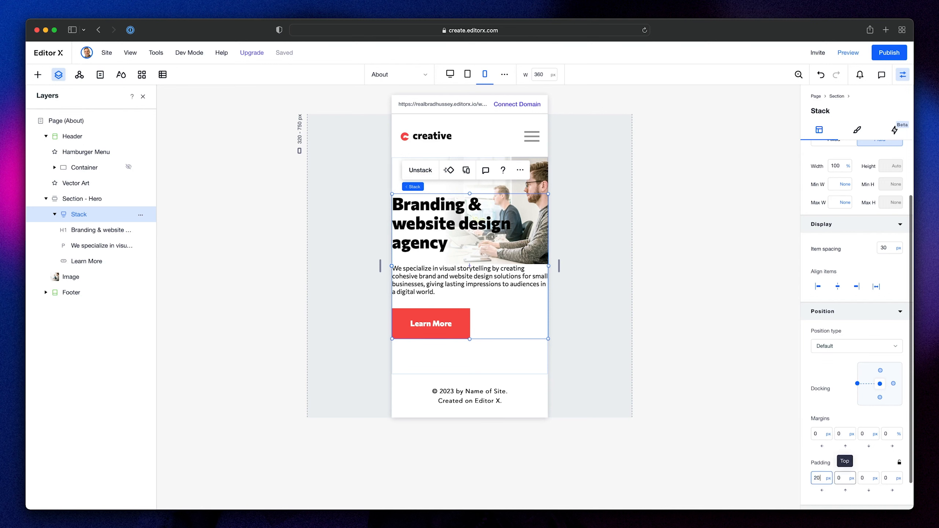
pyautogui.write('20')
pyautogui.press('Tab')
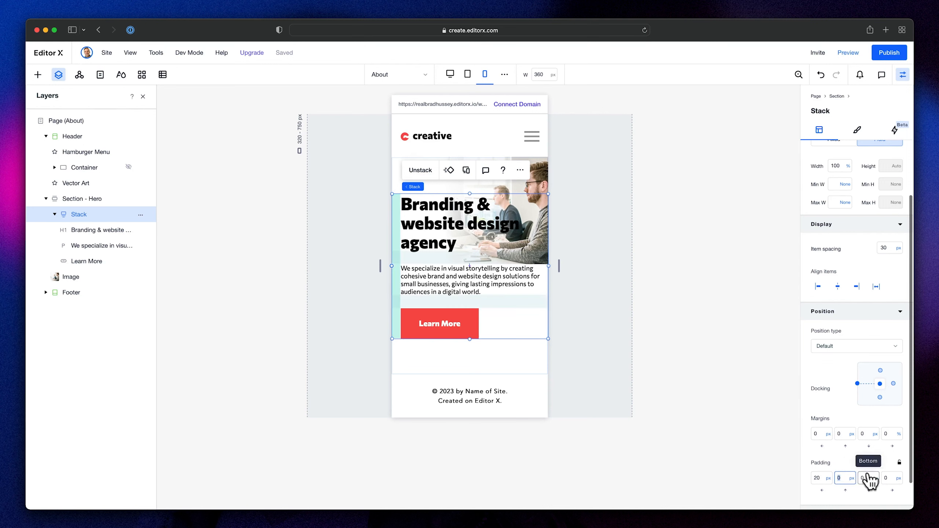
pyautogui.click(888, 479)
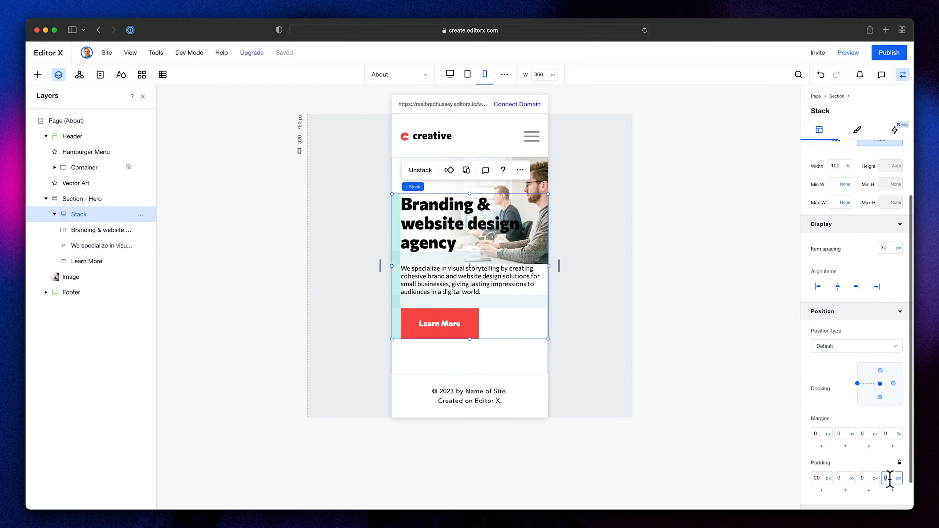
pyautogui.press('Return')
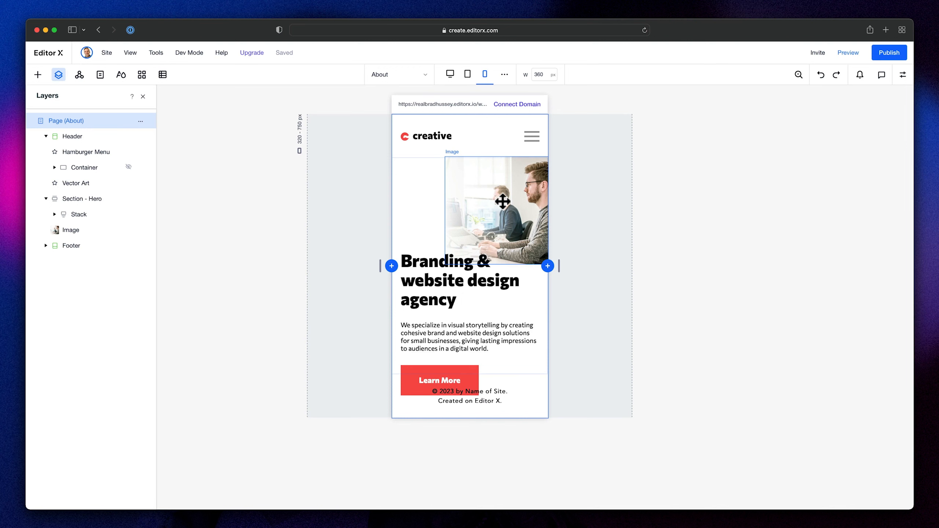
# - Resize the mobile hero image to 100% width and 200 px height, matching the image in Figma's Mobile frame
pyautogui.click(484, 219)
pyautogui.click(902, 75)
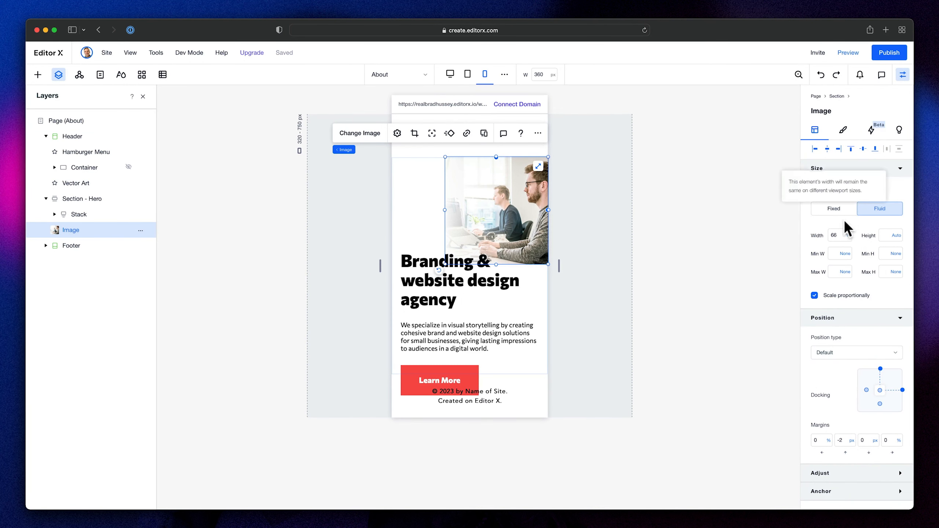
pyautogui.press('Return')
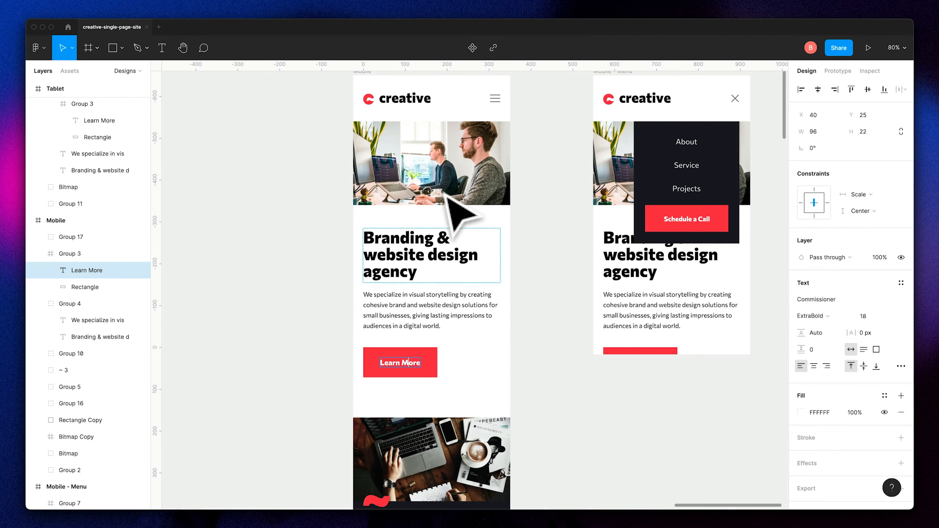
pyautogui.click(480, 216)
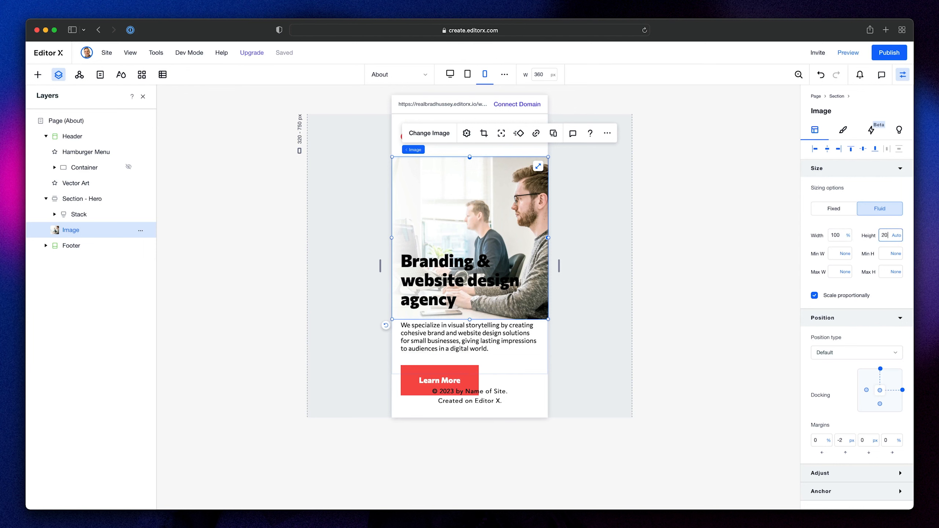
pyautogui.press('Return')
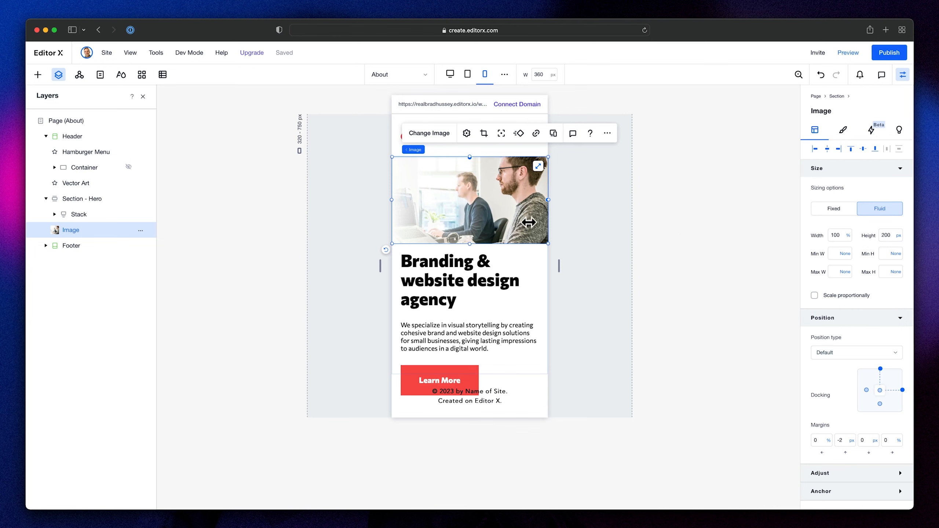
pyautogui.click(685, 242)
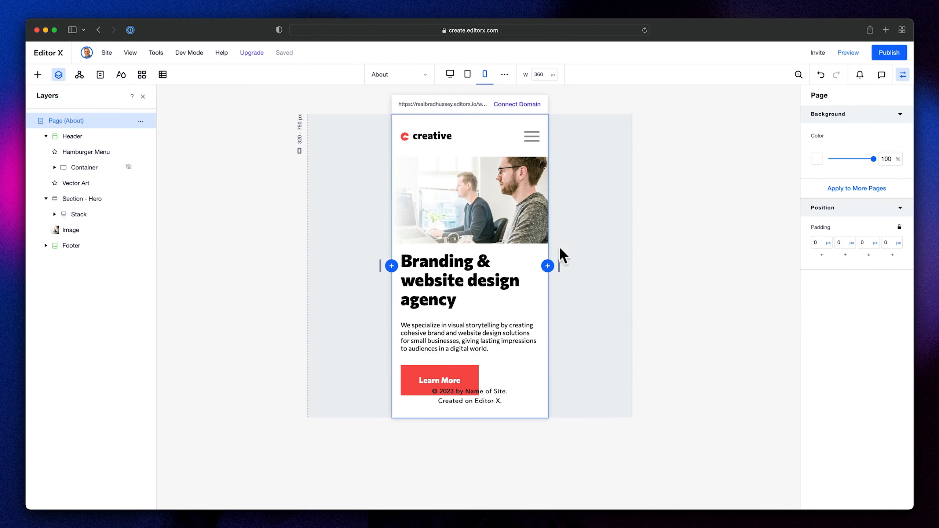
# - Move the hero stack up so it sits directly against the image's bottom edge
pyautogui.click(466, 269)
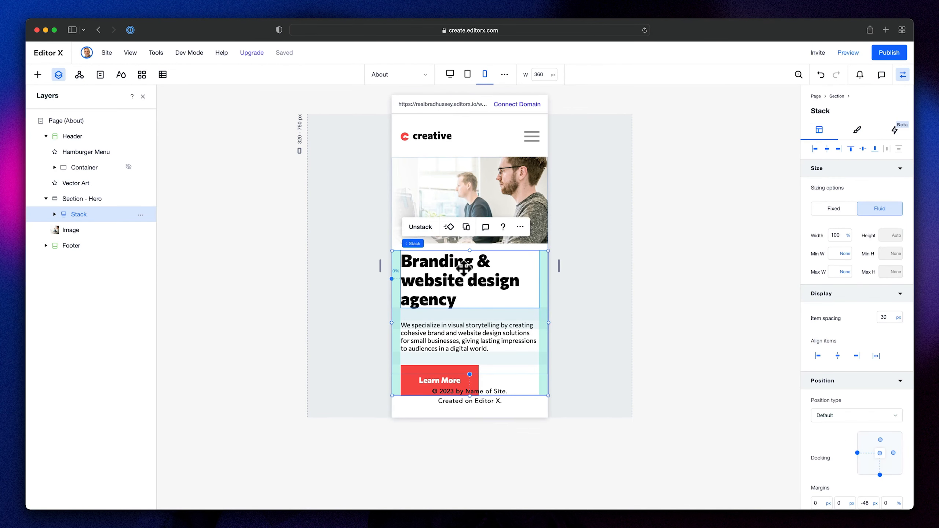
pyautogui.press('super+z')
pyautogui.click(475, 262)
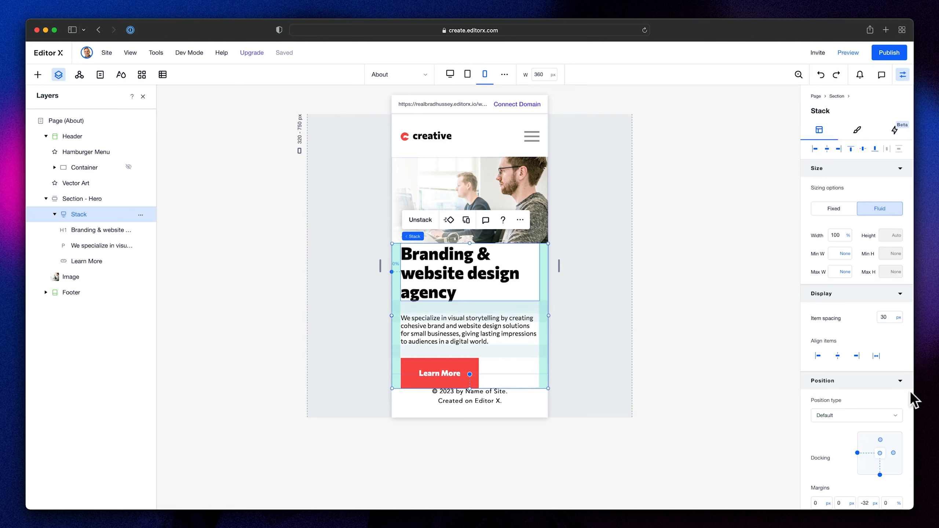
# - Dock the hero stack to the section's top and set its top padding to 60 px and bottom padding to 90 px
pyautogui.scroll(-5, 870, 399)
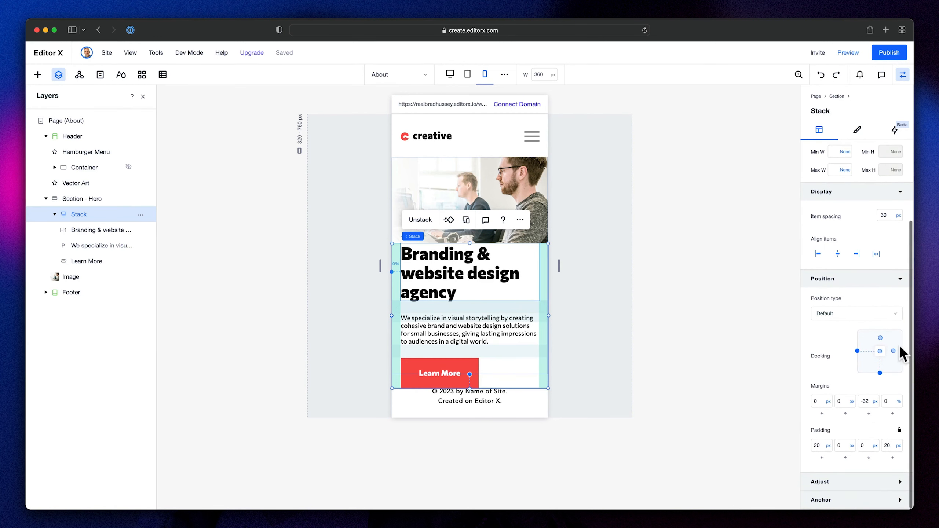
pyautogui.click(881, 338)
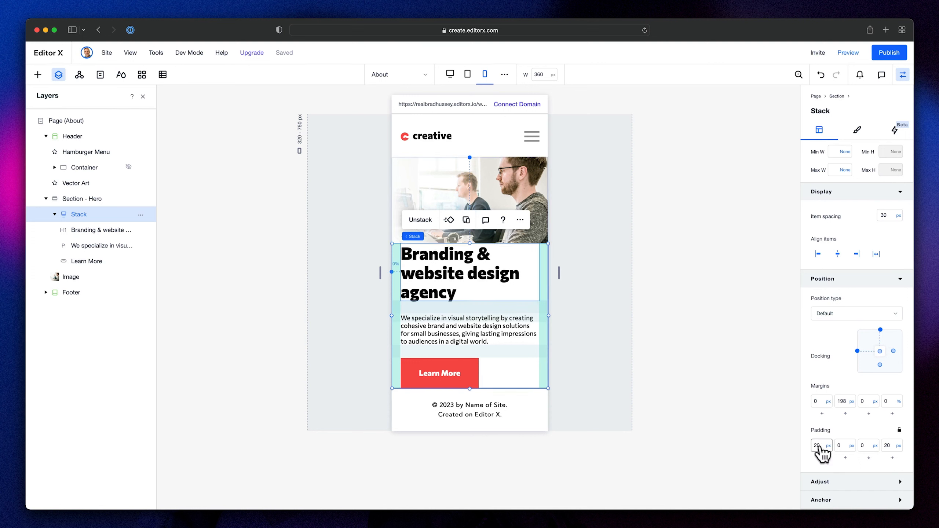
pyautogui.click(850, 447)
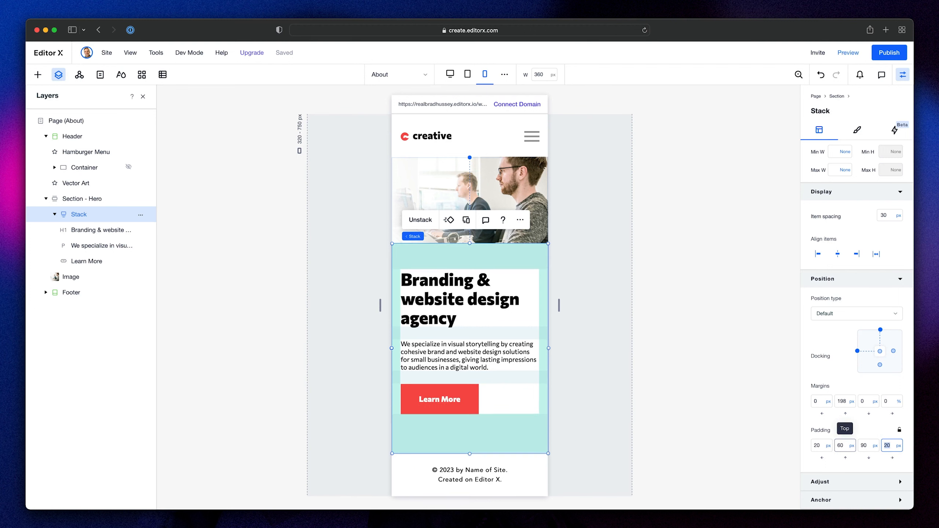
pyautogui.click(711, 331)
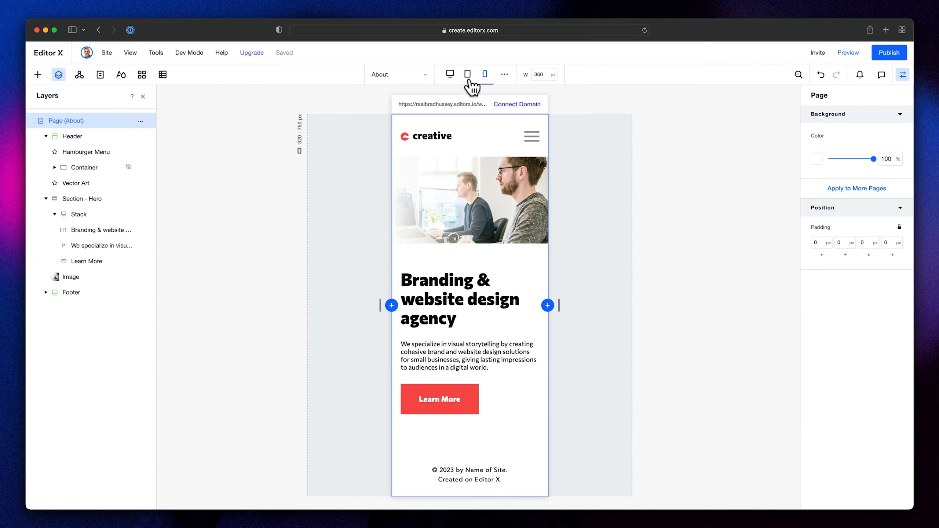
# - Check the tablet layout, then preview the desktop page at 1440 px width and look through the header and hero
pyautogui.click(468, 75)
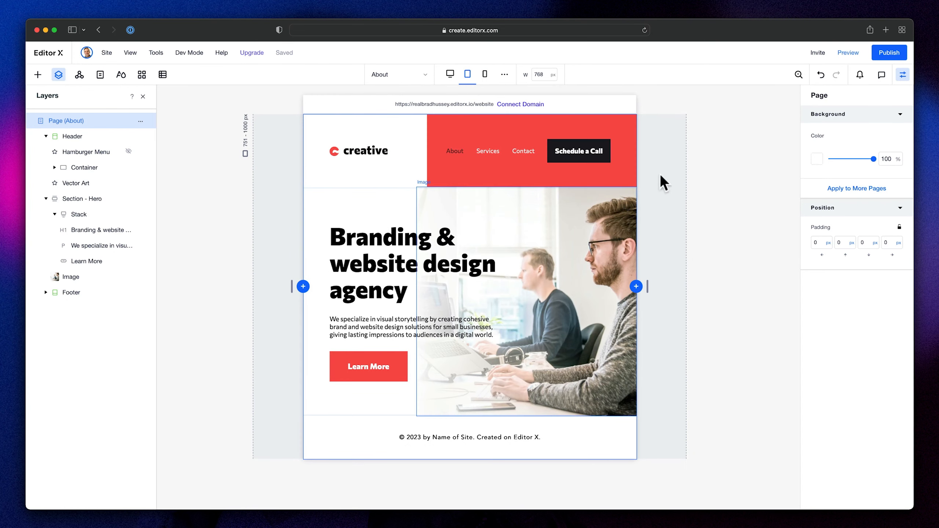
pyautogui.click(450, 75)
pyautogui.click(845, 57)
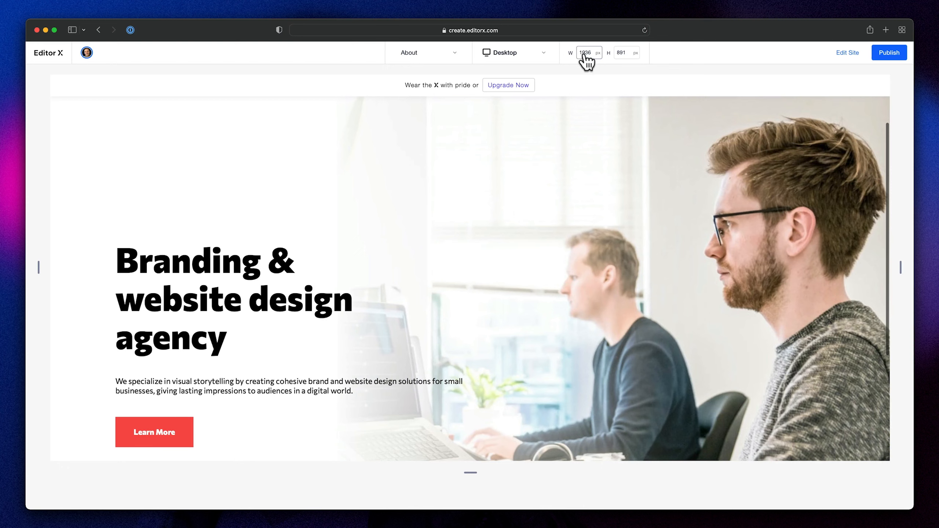
pyautogui.write('1440')
pyautogui.press('Return')
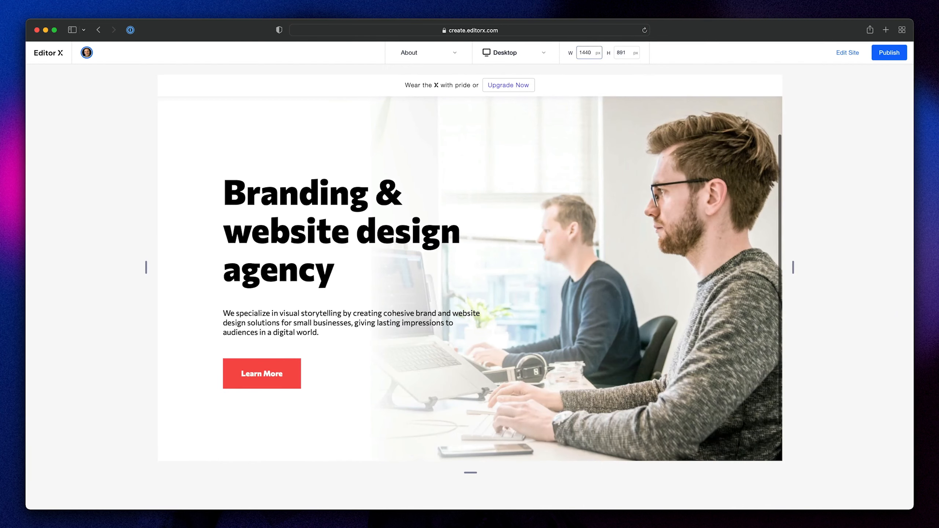
pyautogui.scroll(3, 828, 270)
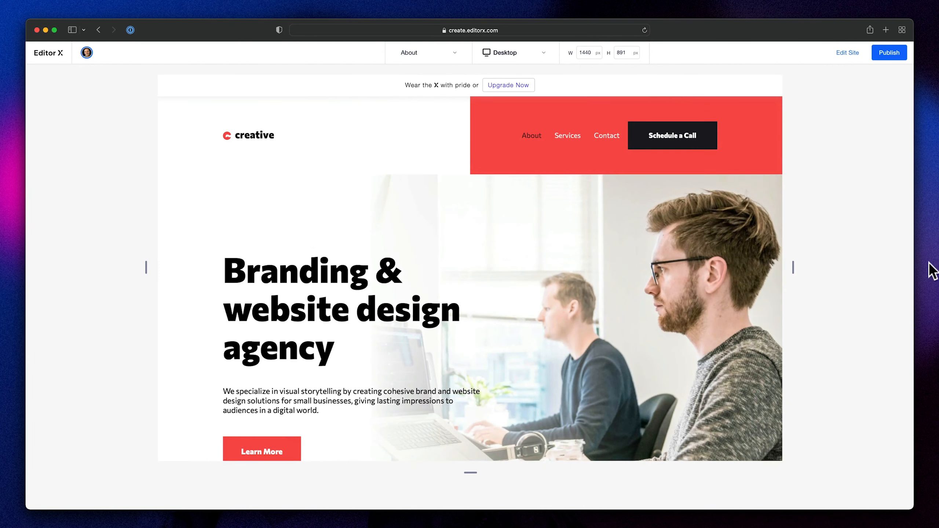
pyautogui.scroll(-5, 725, 250)
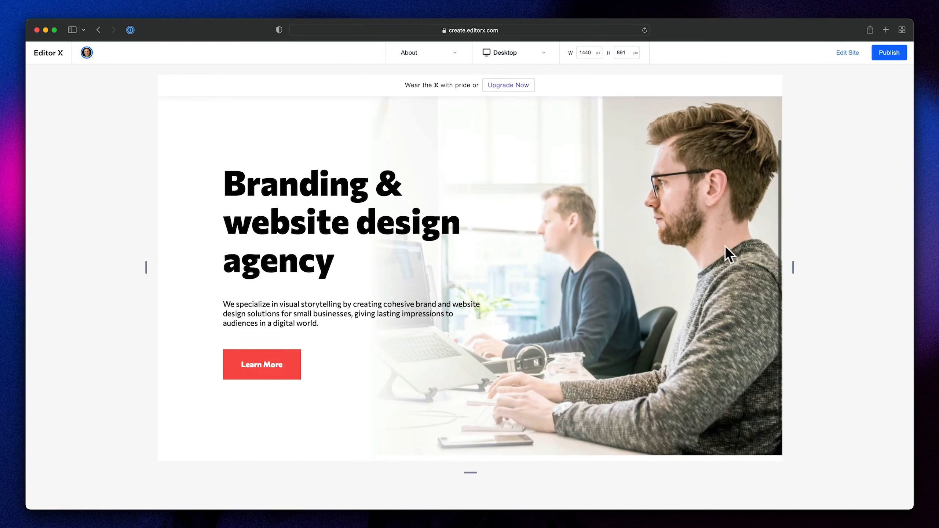
pyautogui.scroll(5, 724, 245)
# - Preview the page at the tablet breakpoint and at the mobile breakpoint
pyautogui.click(506, 61)
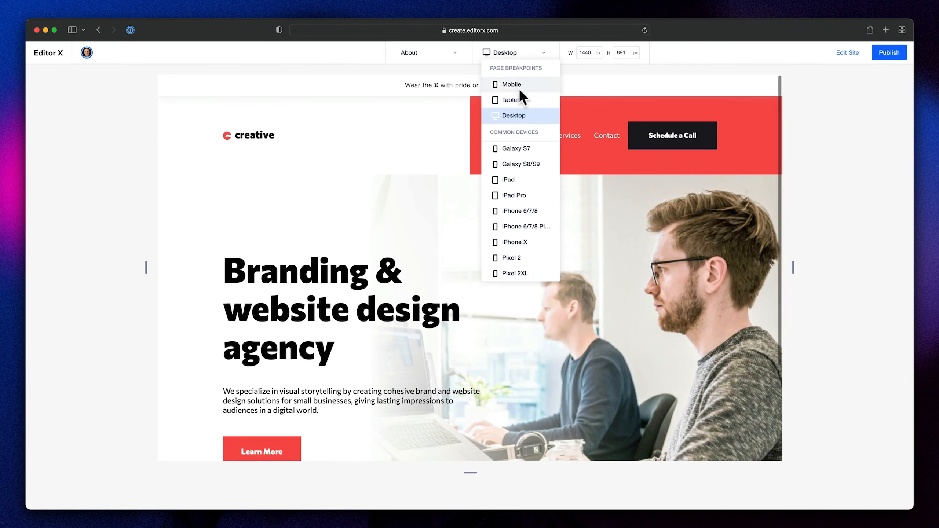
pyautogui.click(517, 100)
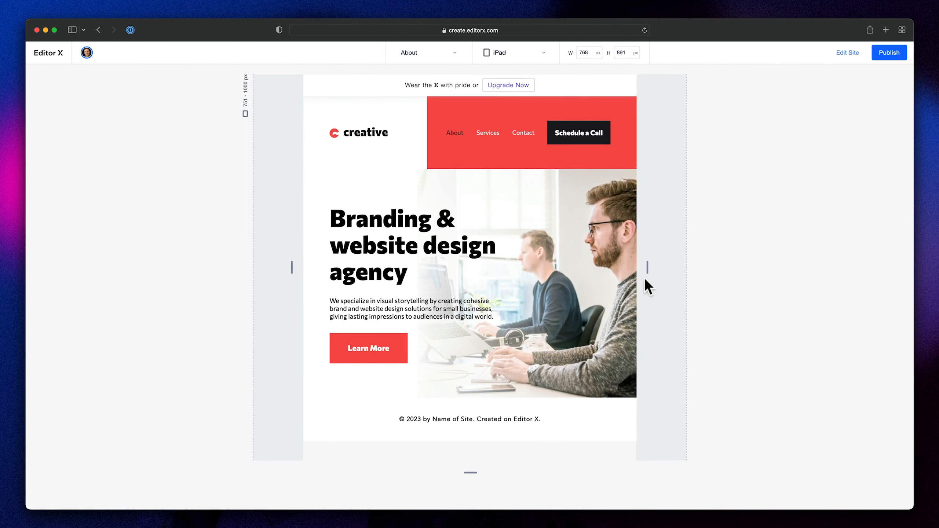
pyautogui.click(526, 52)
pyautogui.click(521, 85)
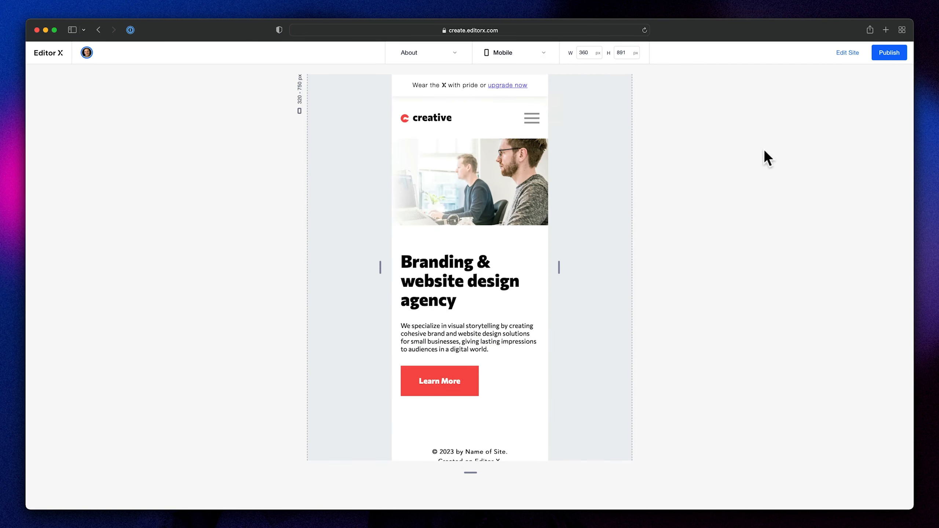
# - Test opening and closing the hamburger menu in the mobile preview, and widen the preview to check its responsiveness
pyautogui.click(533, 118)
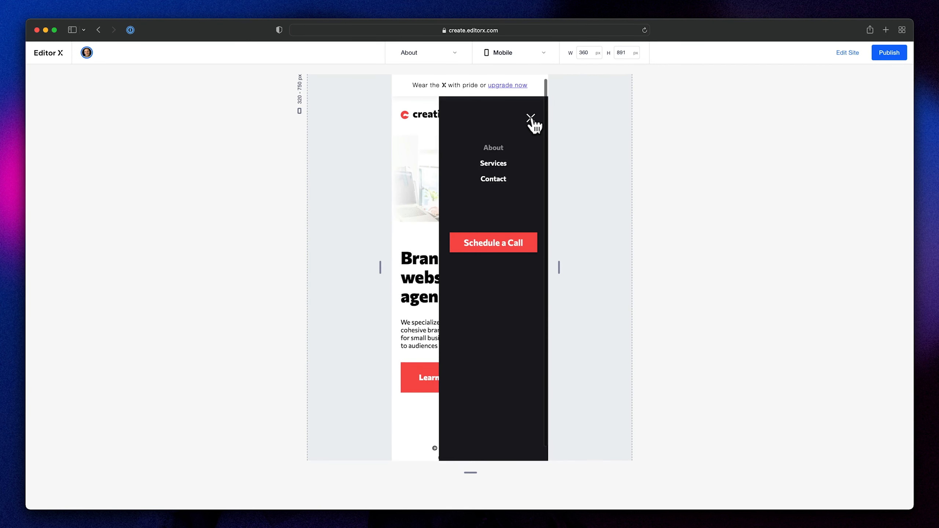
pyautogui.click(531, 118)
pyautogui.moveTo(560, 267); pyautogui.dragTo(799, 272)
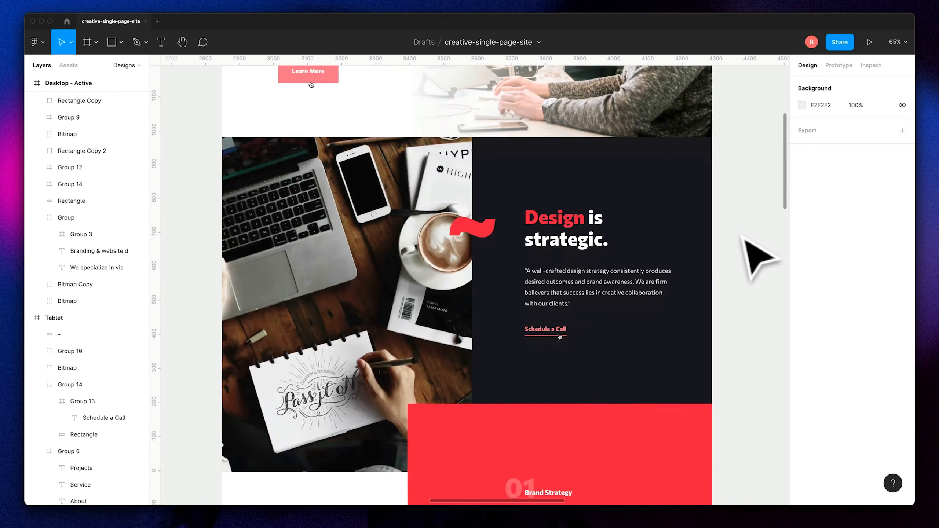
# - Examine the "Design is strategic" section of the desktop design in Figma, including its image and text block
pyautogui.scroll(-1, 744, 237)
pyautogui.hscroll(1, 746, 239)
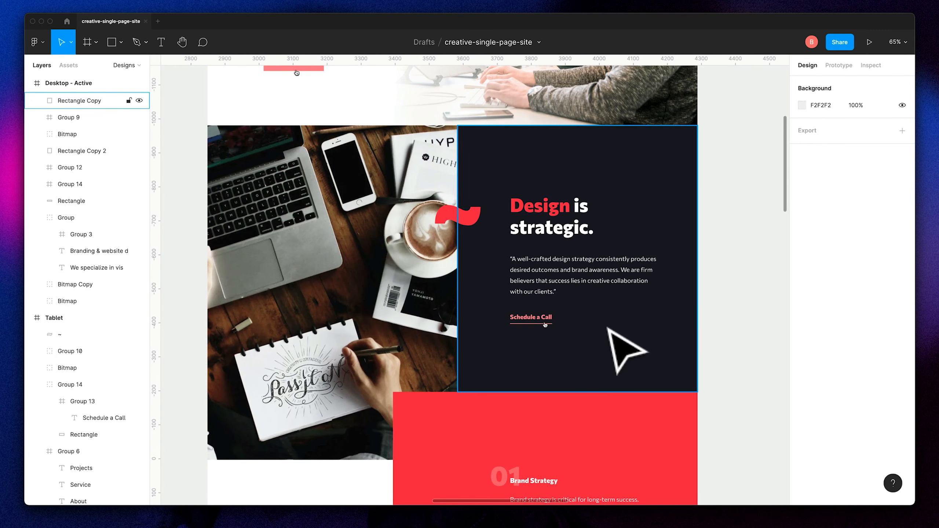
pyautogui.scroll(-5, 609, 333)
pyautogui.scroll(4, 492, 377)
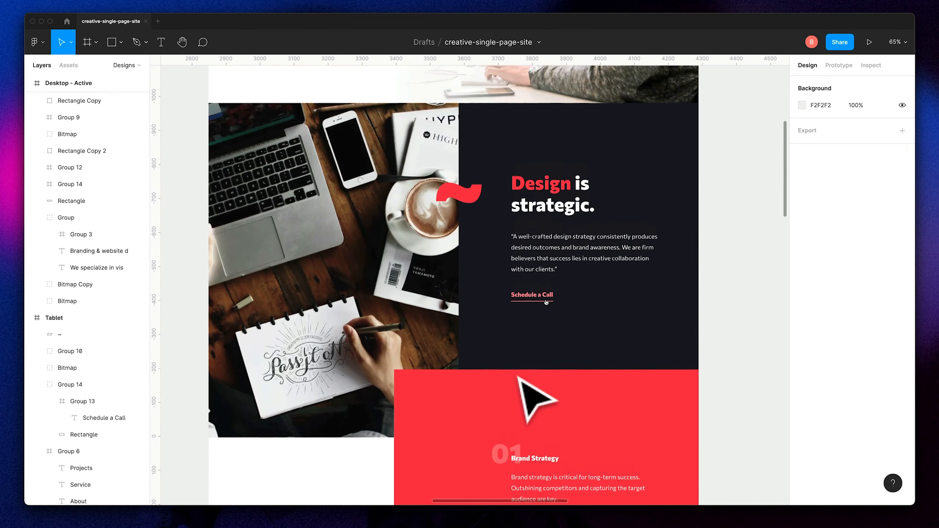
pyautogui.scroll(1, 520, 378)
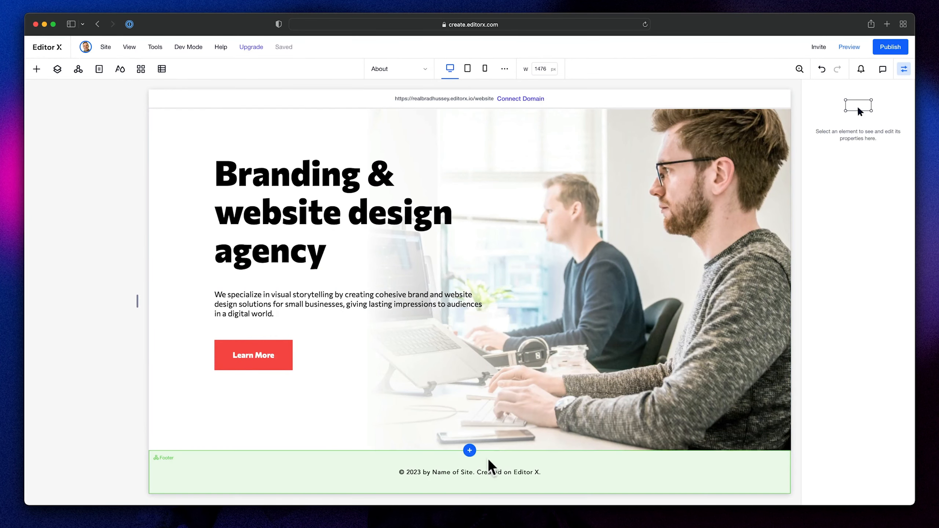
# - Add a new section between the hero and the footer in Editor X, using a 2x1 grid layout
pyautogui.click(469, 450)
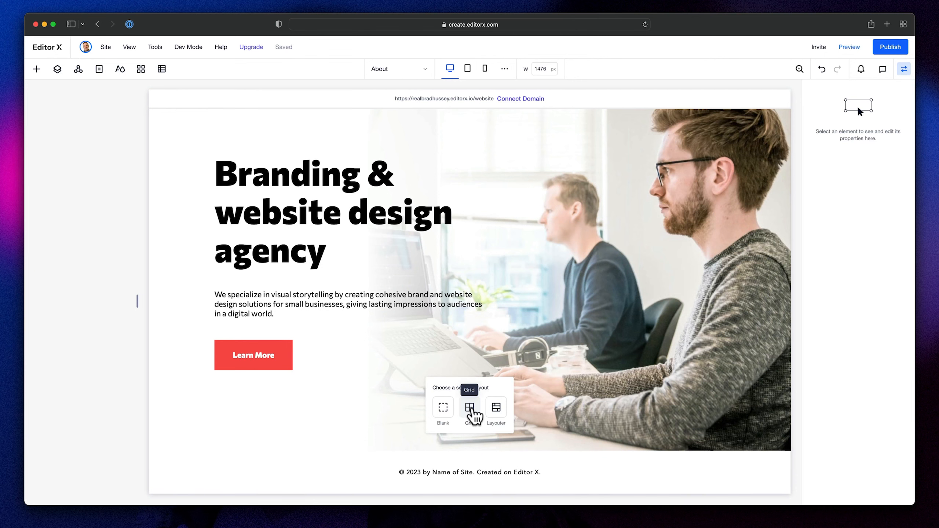
pyautogui.click(473, 409)
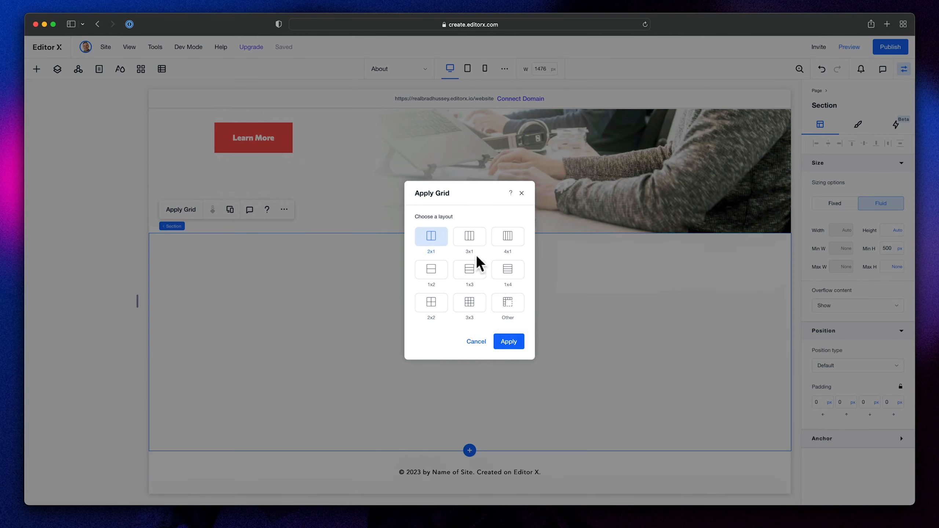
pyautogui.click(512, 343)
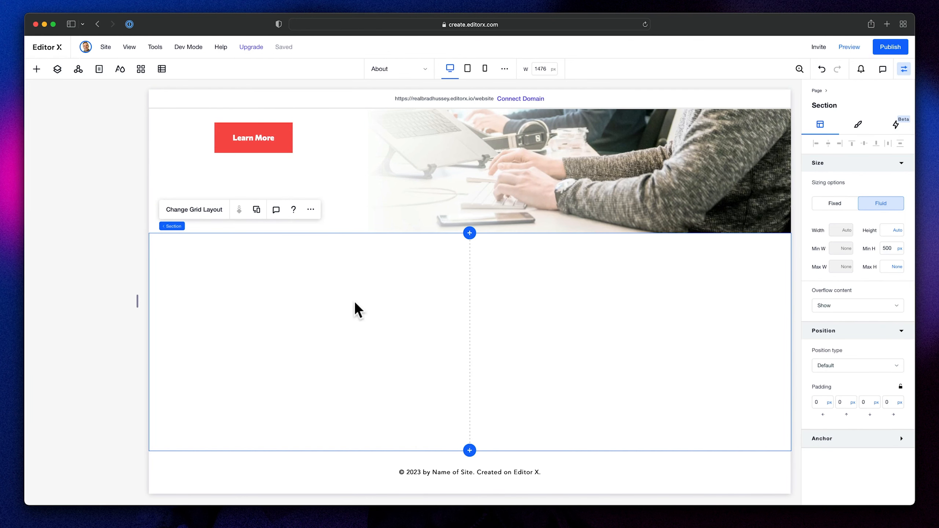
# - Add image-strategic.jpg from the site files to the new section's left grid cell and stretch it to fill the cell
pyautogui.click(36, 69)
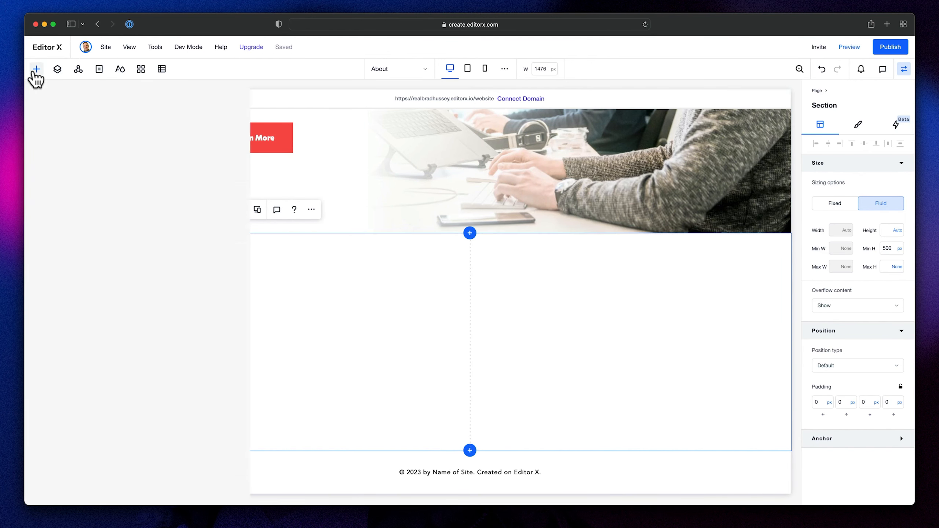
pyautogui.click(56, 221)
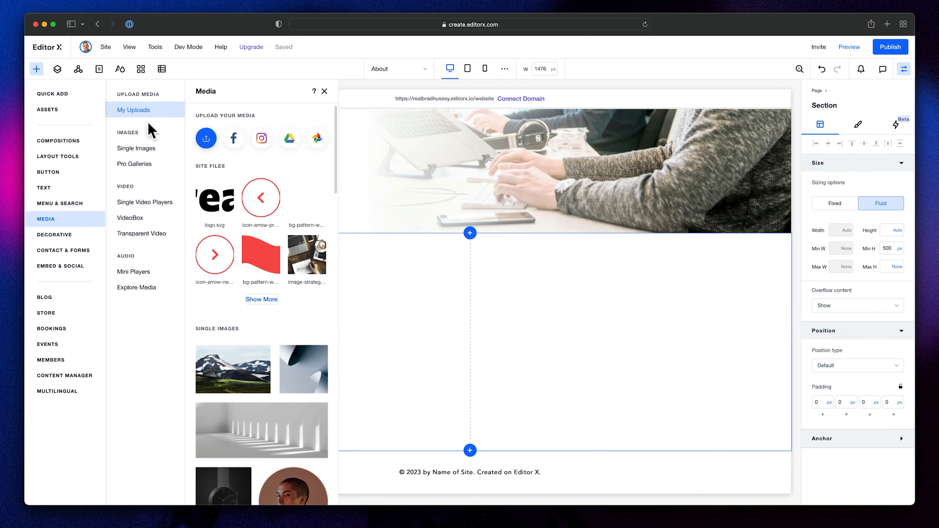
pyautogui.click(264, 301)
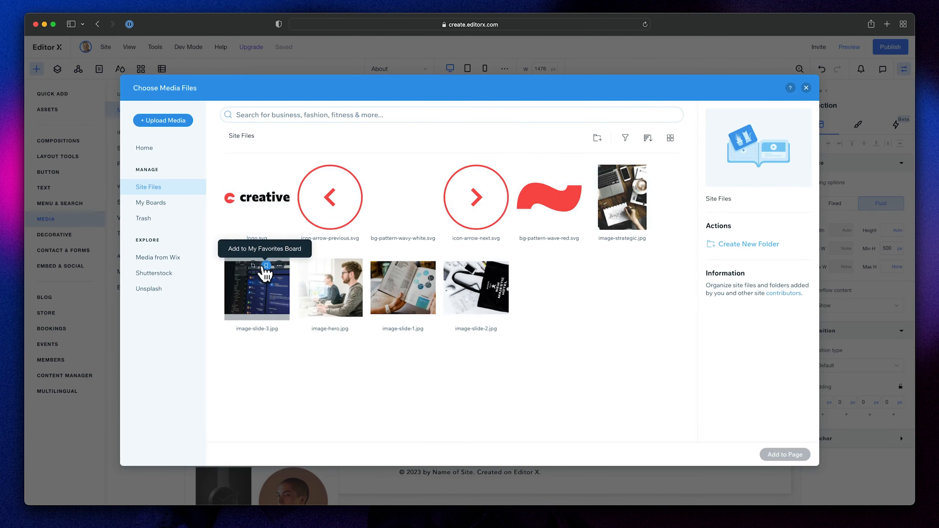
pyautogui.click(624, 213)
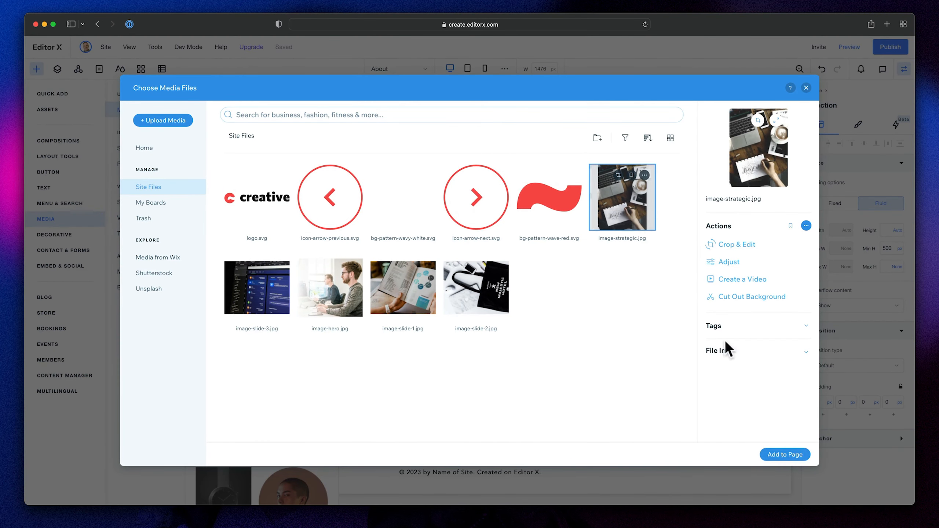
pyautogui.click(785, 454)
pyautogui.scroll(-2, 555, 318)
pyautogui.moveTo(538, 308); pyautogui.dragTo(367, 304)
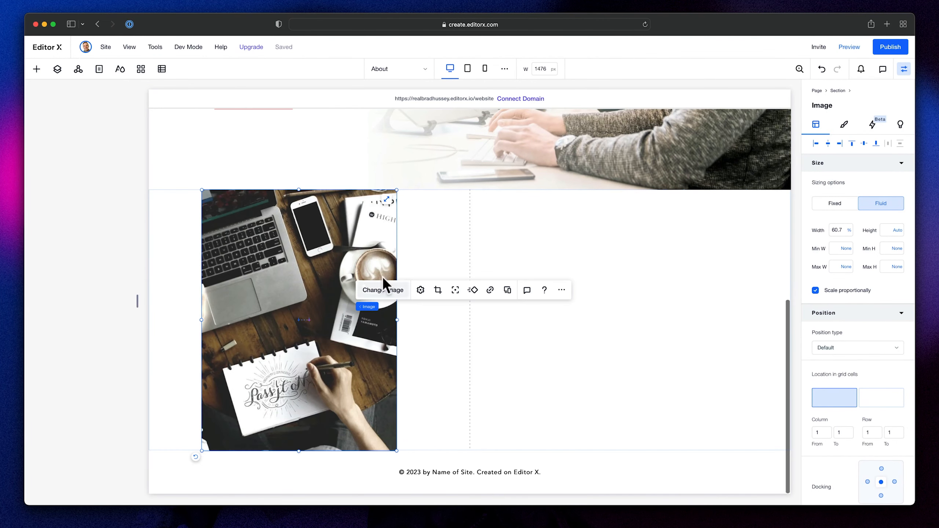
pyautogui.click(386, 200)
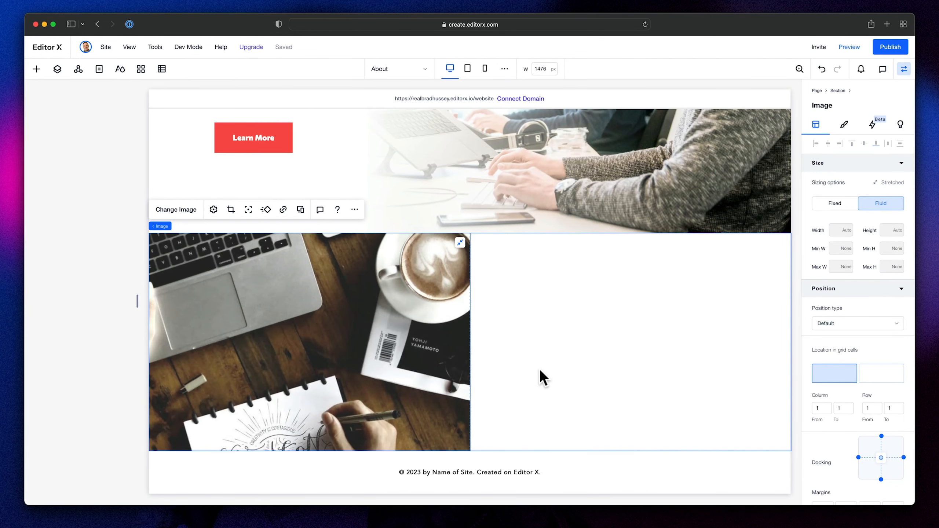
# - Check the image's height in the Figma design and set the section's grid row to a minimum height of 980 px
pyautogui.click(537, 327)
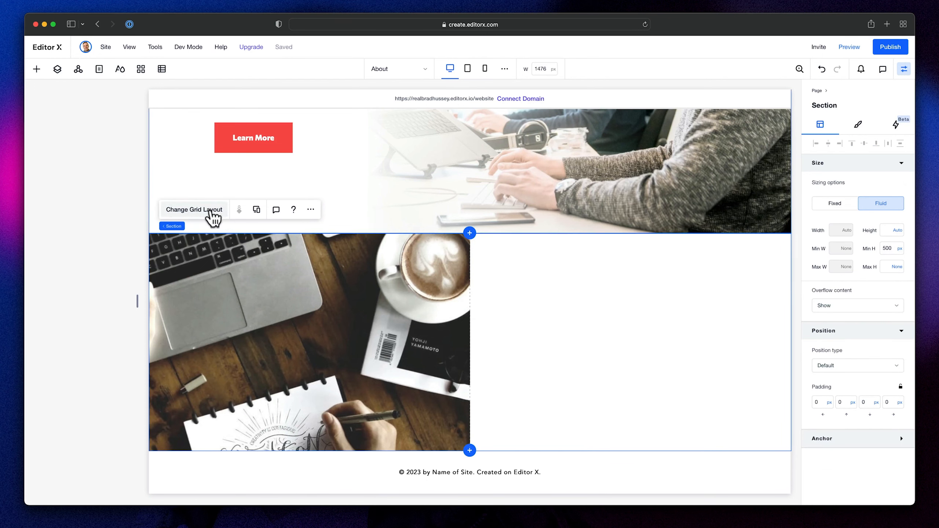
pyautogui.click(209, 210)
pyautogui.click(466, 302)
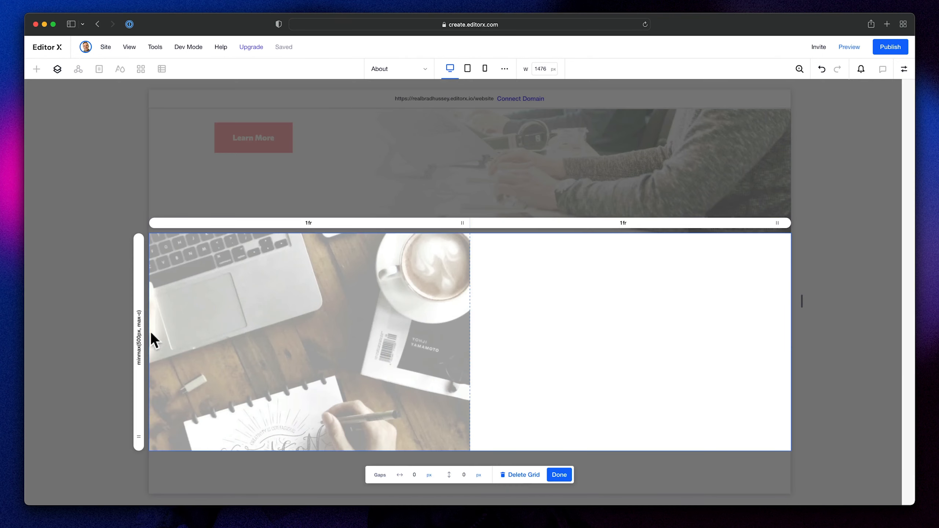
pyautogui.click(140, 340)
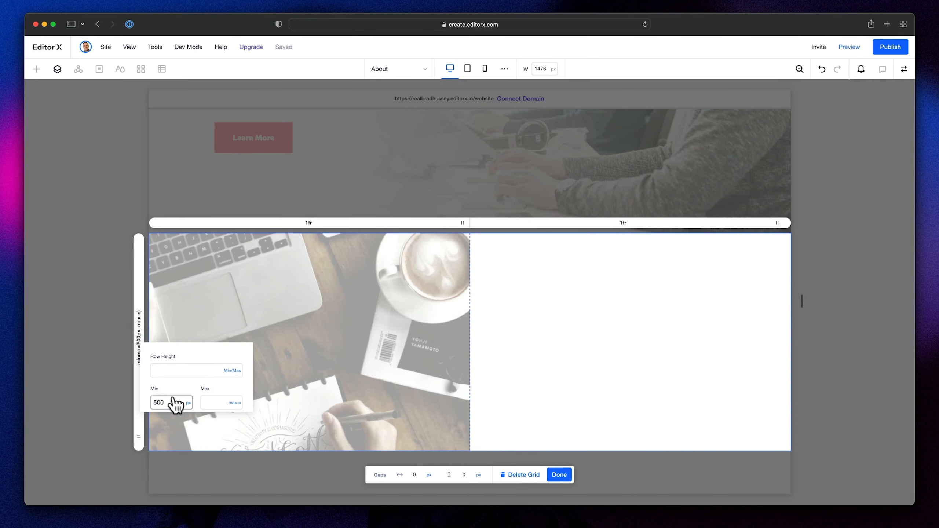
pyautogui.press('super+Tab')
pyautogui.scroll(-1, 344, 261)
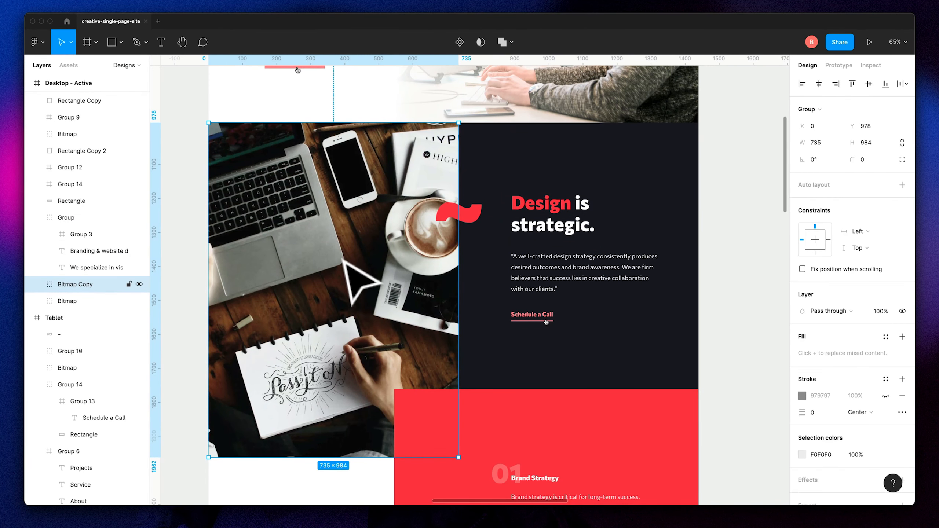
pyautogui.press('super+Tab')
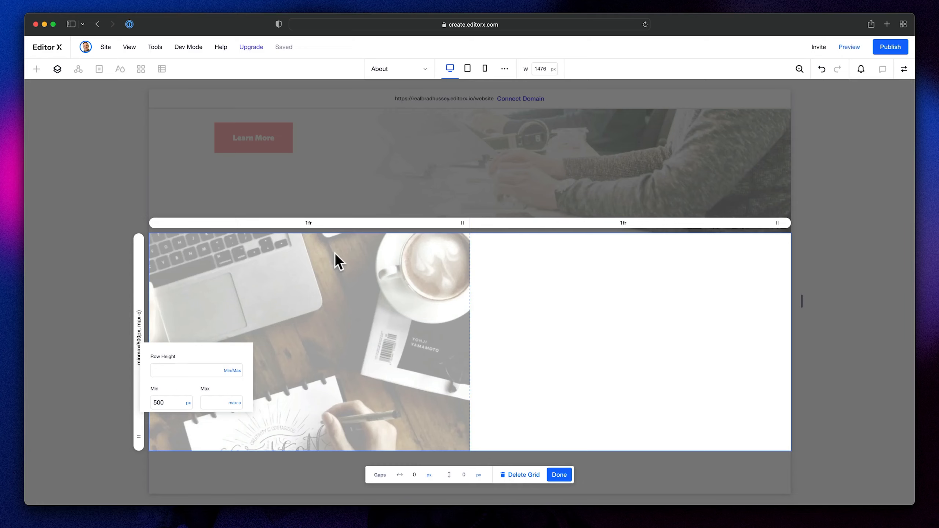
pyautogui.click(168, 402)
pyautogui.press('Return')
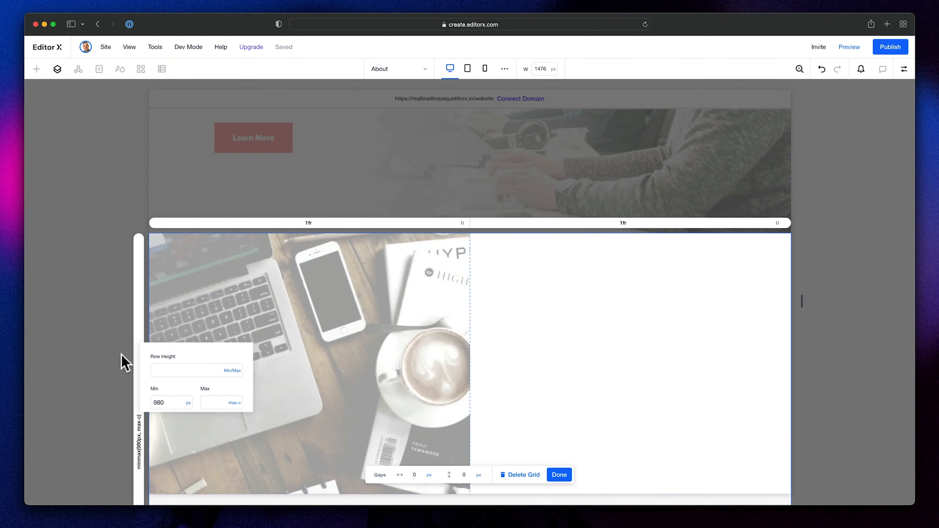
pyautogui.scroll(-3, 330, 329)
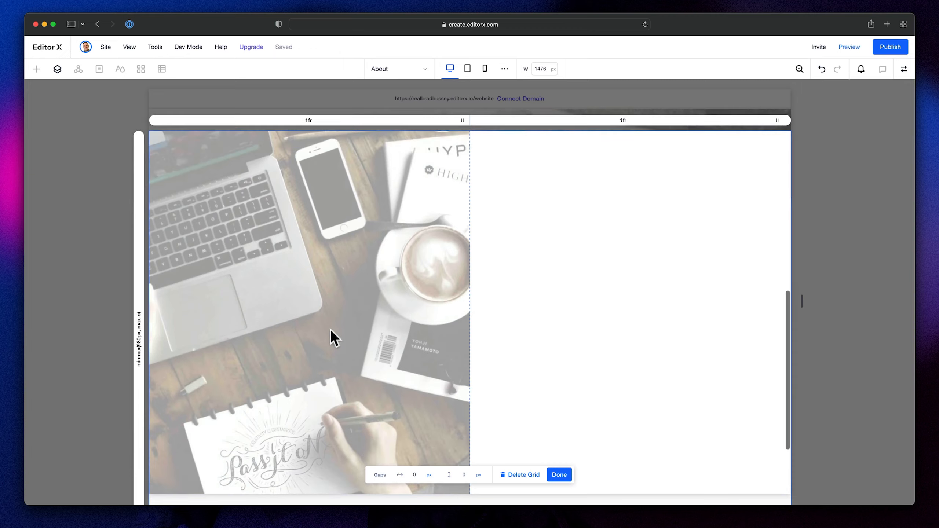
pyautogui.click(558, 475)
# - Check the text block in Figma and add a Heading 2 text element to the section's right grid cell
pyautogui.scroll(-3, 754, 305)
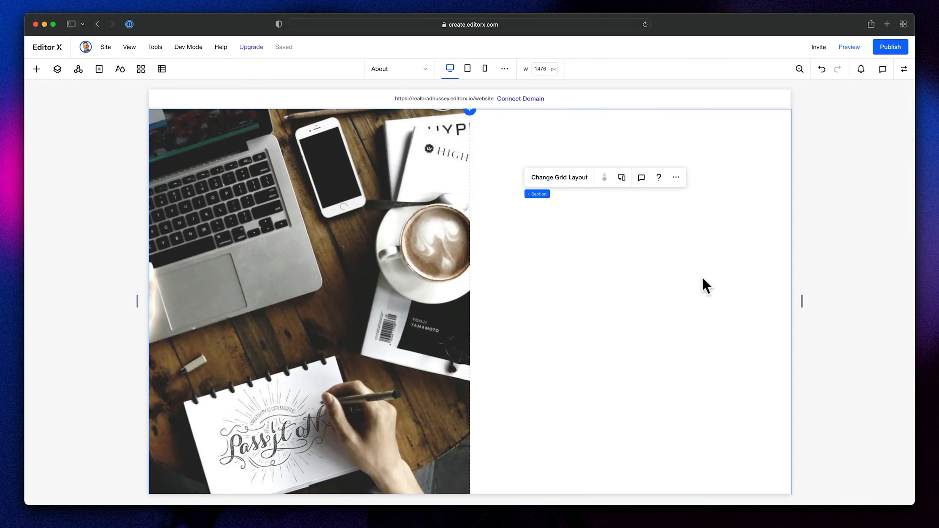
pyautogui.click(743, 163)
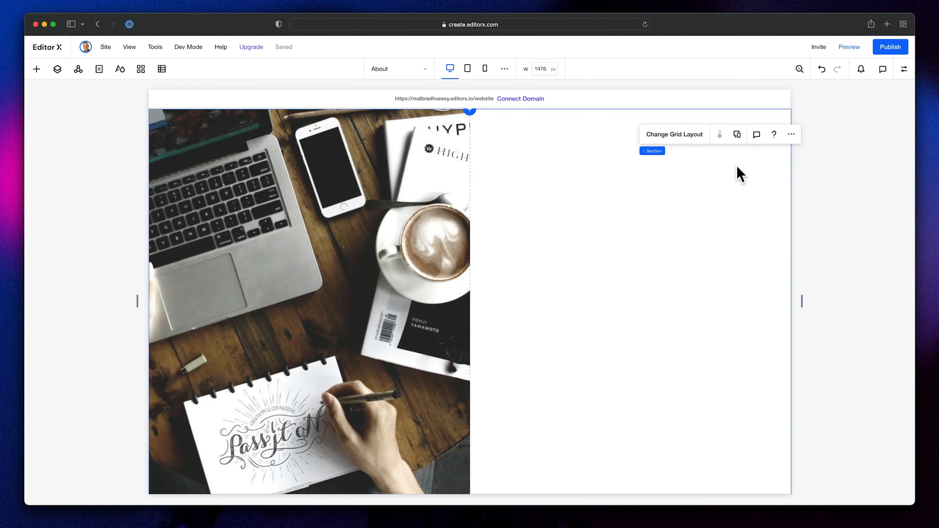
pyautogui.click(37, 68)
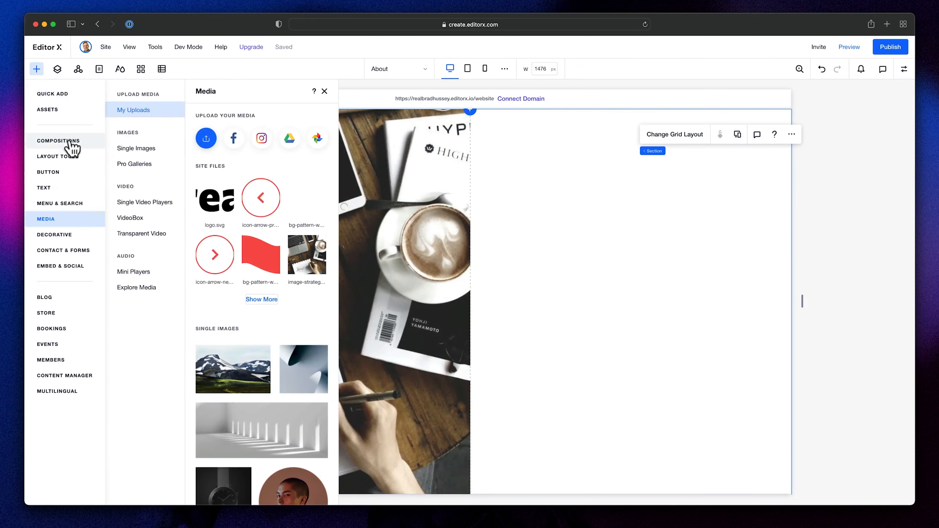
pyautogui.click(55, 188)
pyautogui.moveTo(217, 173); pyautogui.dragTo(626, 254)
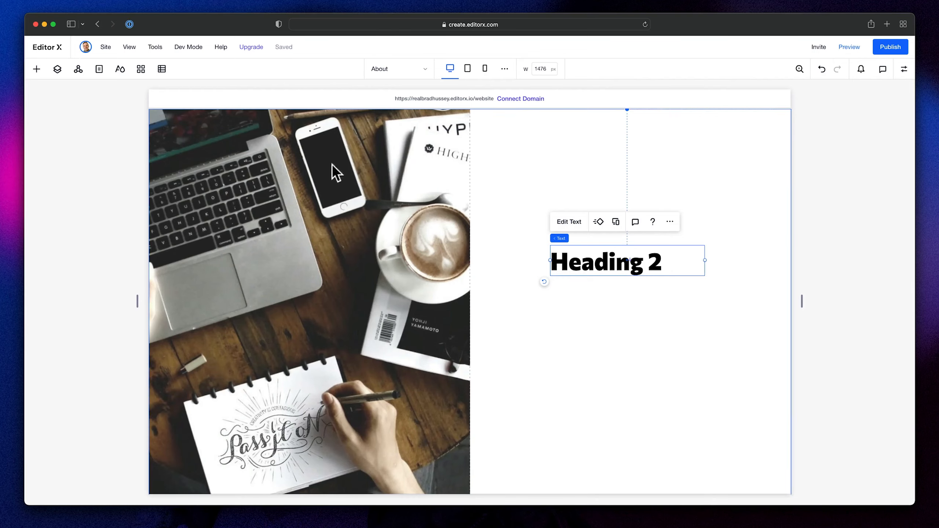
# - Add a paragraph text element beneath the heading in the right grid cell, undoing the last adjustment
pyautogui.click(37, 69)
pyautogui.scroll(-5, 255, 237)
pyautogui.scroll(5, 245, 244)
pyautogui.moveTo(244, 259); pyautogui.dragTo(589, 313)
pyautogui.moveTo(588, 313); pyautogui.dragTo(588, 313)
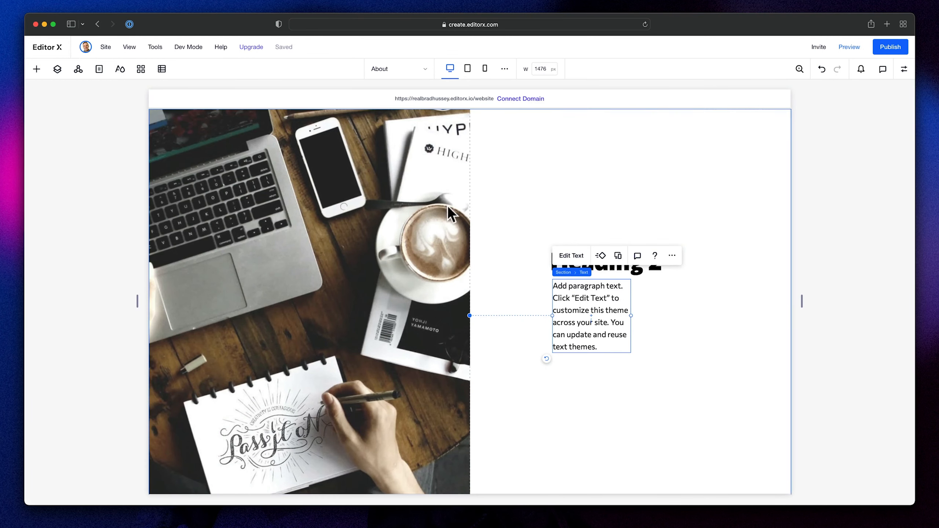
pyautogui.press('super+z')
# - Add another paragraph text element below the existing paragraph and change its text to "Link here"
pyautogui.click(36, 69)
pyautogui.moveTo(250, 259); pyautogui.dragTo(602, 345)
pyautogui.doubleClick(599, 344)
pyautogui.write('Link here')
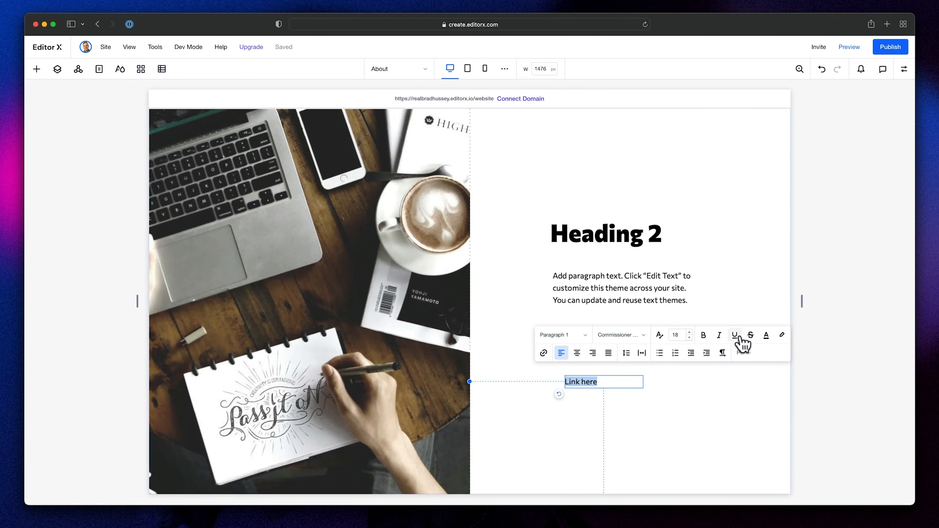
# - Format the "Link here" text as underlined, in red #F94F4F and the Commissioner Bold font
pyautogui.click(766, 335)
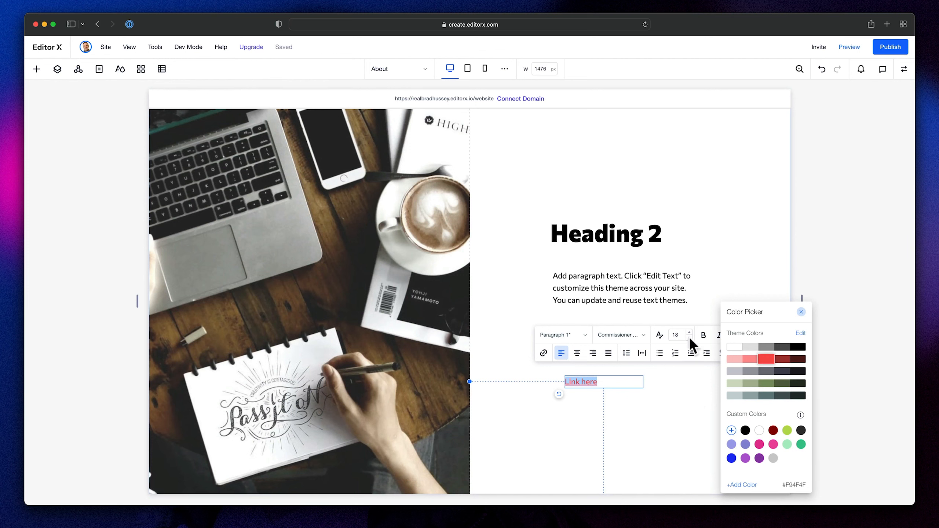
pyautogui.click(703, 336)
pyautogui.click(621, 335)
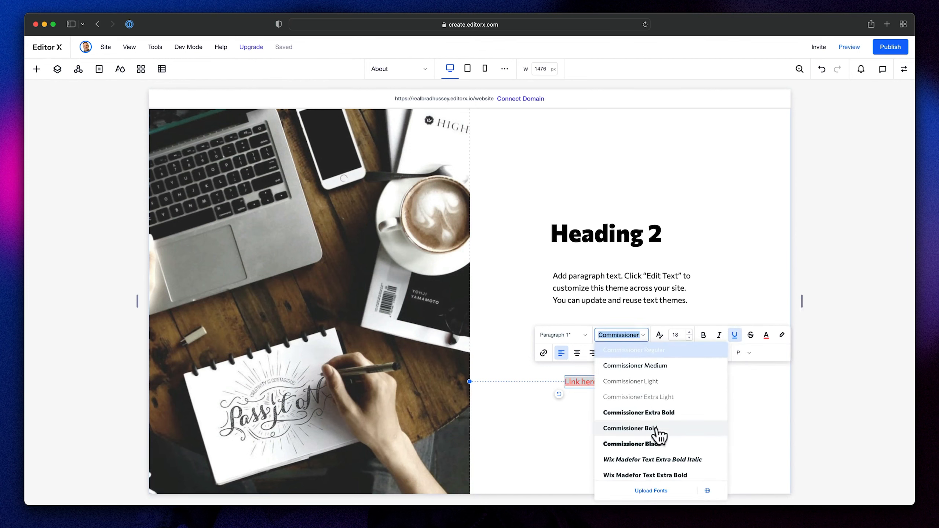
pyautogui.click(689, 427)
pyautogui.press('Escape')
# - Stack the heading, paragraph and link text together and set the stack's item spacing to 50 px
pyautogui.keyDown('shift'); pyautogui.click(605, 296); pyautogui.keyUp('shift')
pyautogui.keyDown('shift'); pyautogui.click(623, 231); pyautogui.keyUp('shift')
pyautogui.click(562, 193)
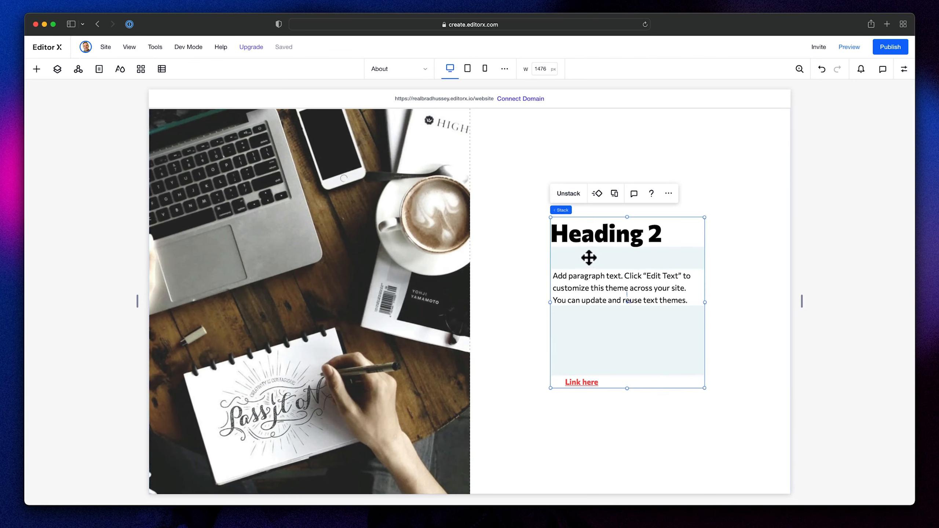
pyautogui.click(904, 69)
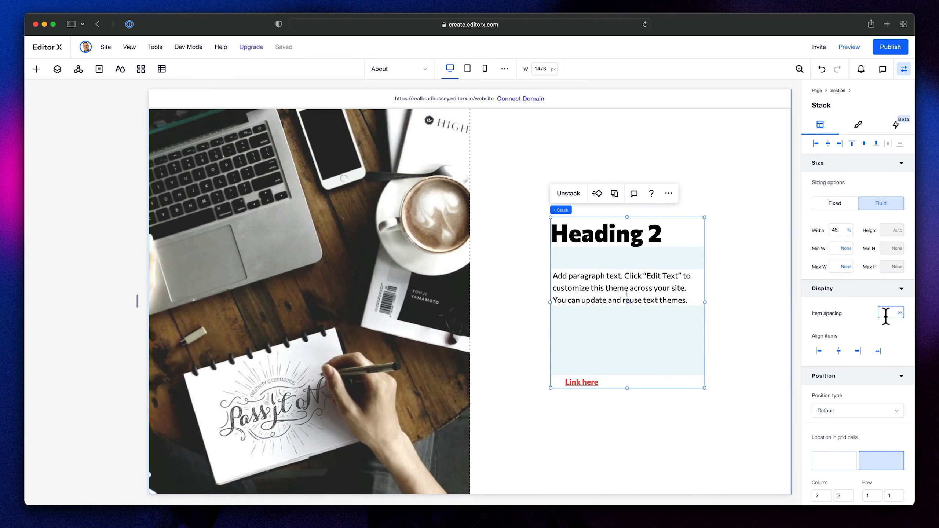
pyautogui.write('50')
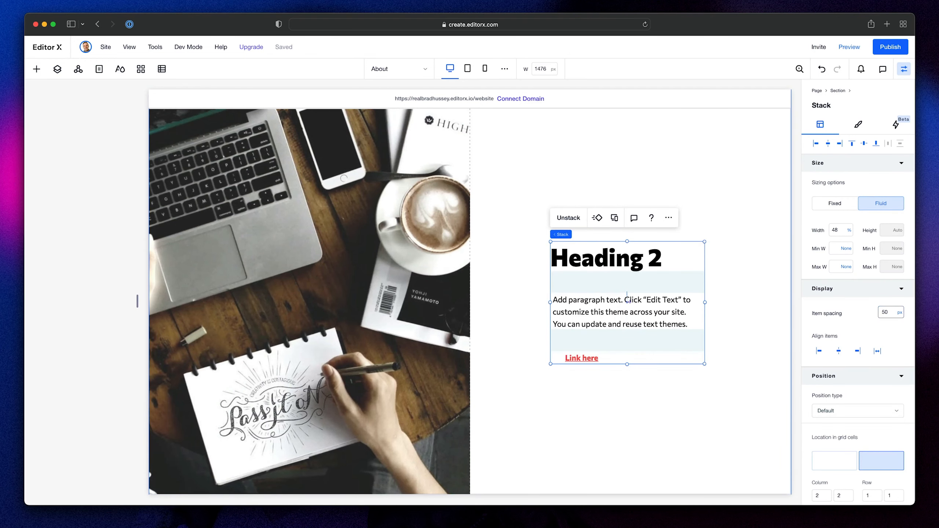
# - Try aligning the whole stack left in its cell, undo that, and left-align only the link text within the stack
pyautogui.click(816, 143)
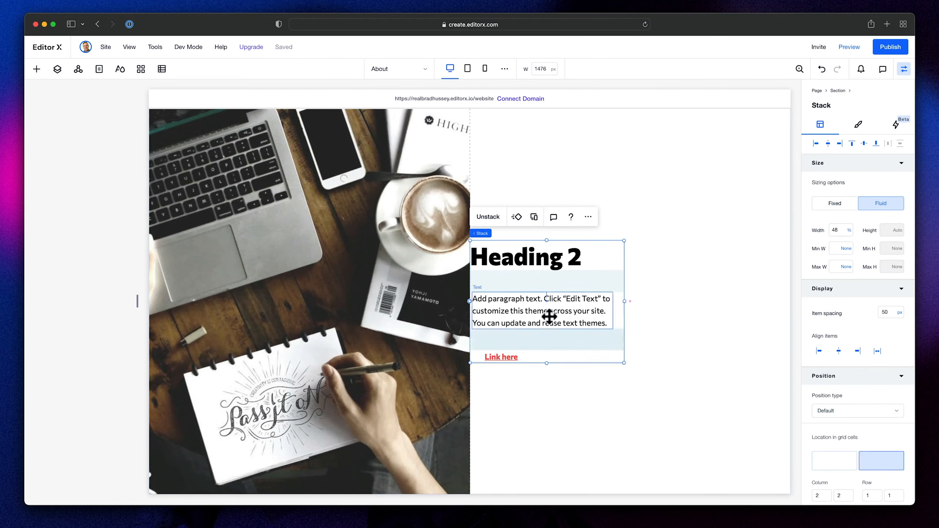
pyautogui.press('super+z')
pyautogui.click(609, 361)
pyautogui.click(816, 144)
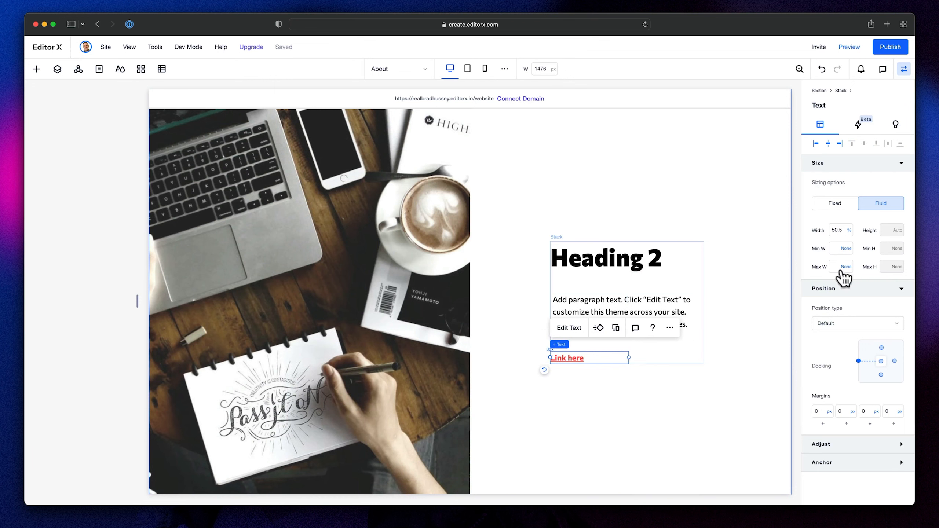
# - Set the paragraph to 100% width with left alignment, and give the heading the stack's full 100% width
pyautogui.click(661, 301)
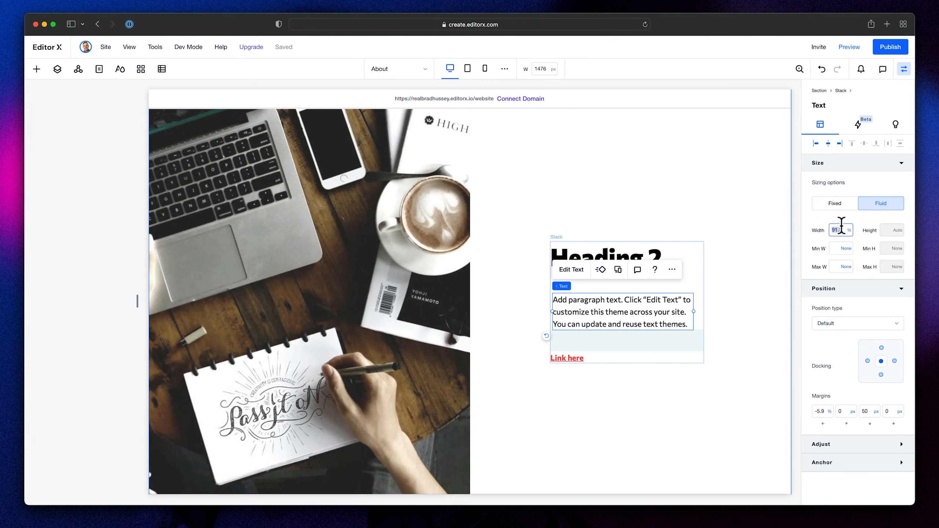
pyautogui.click(815, 144)
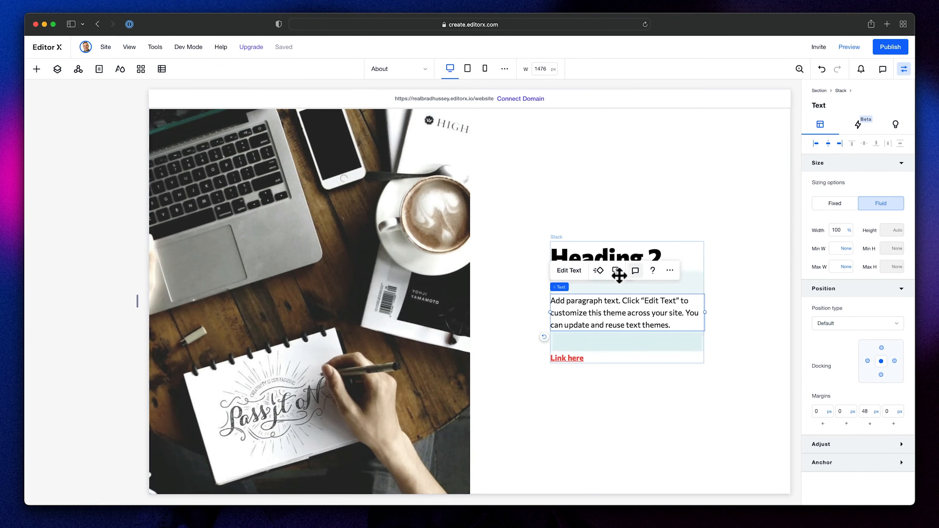
pyautogui.click(624, 255)
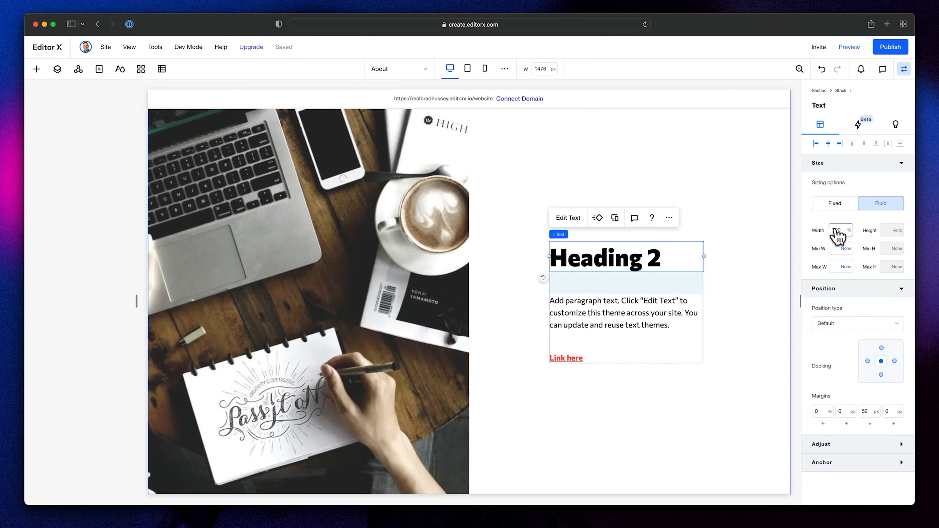
# - Set the width of the stack holding the heading, paragraph and link to 80%
pyautogui.click(698, 295)
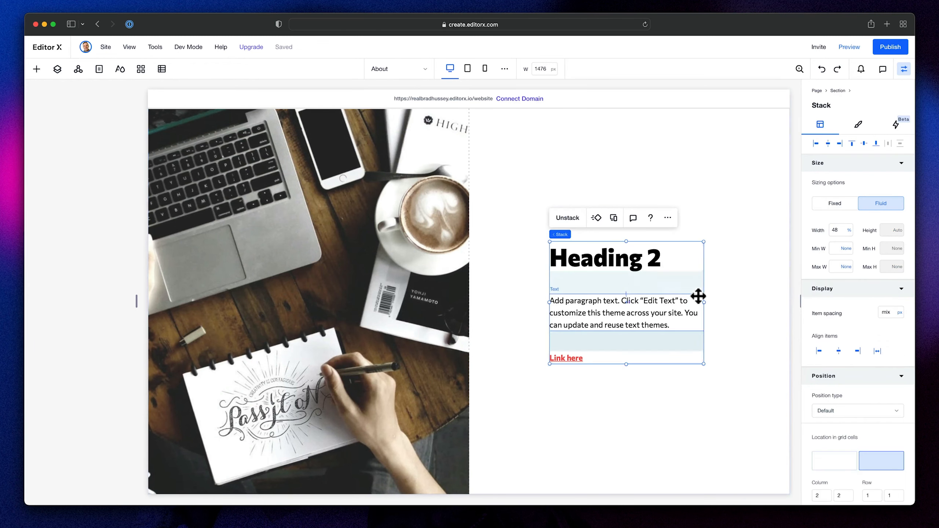
pyautogui.write('80')
pyautogui.press('Return')
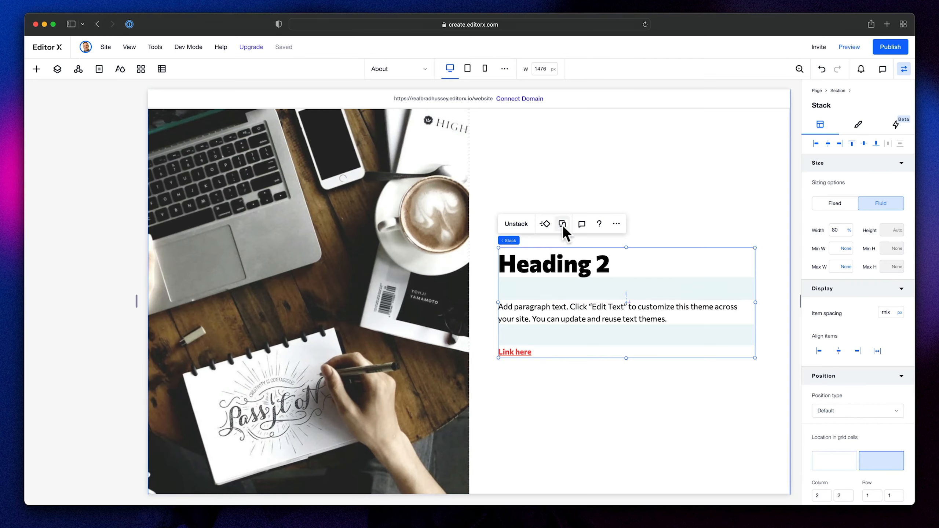
# - Replace the heading text with "Design is strategic." from the Figma design and color the word "Design" in the theme red
pyautogui.click(561, 257)
pyautogui.doubleClick(563, 258)
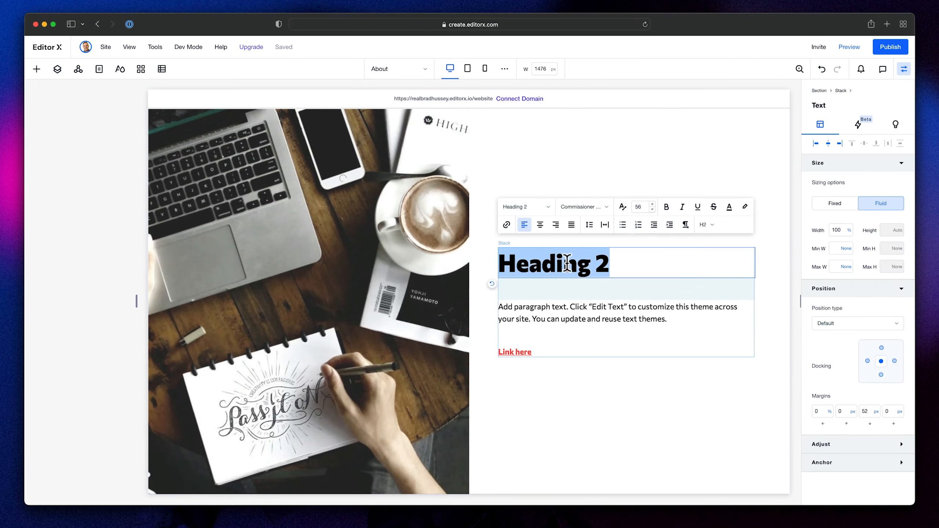
pyautogui.press('cmd+v')
pyautogui.doubleClick(572, 265)
pyautogui.click(730, 206)
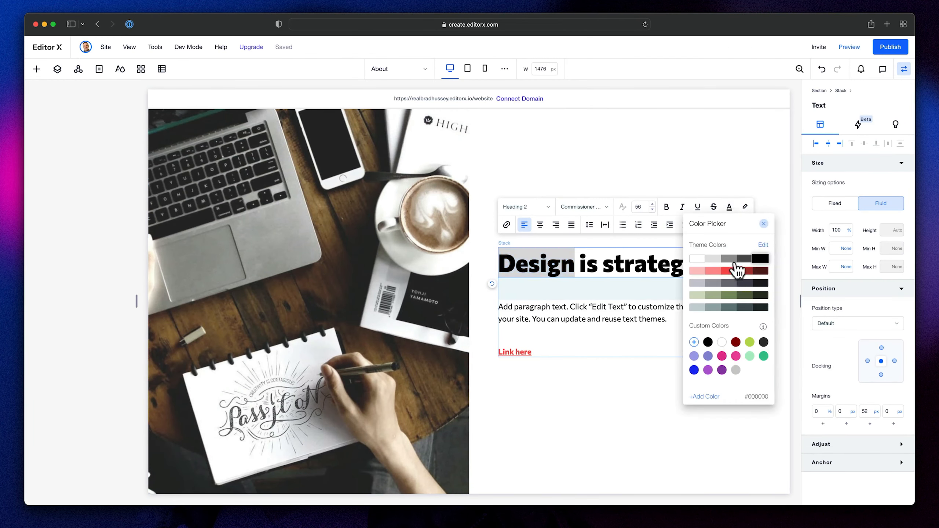
pyautogui.click(729, 271)
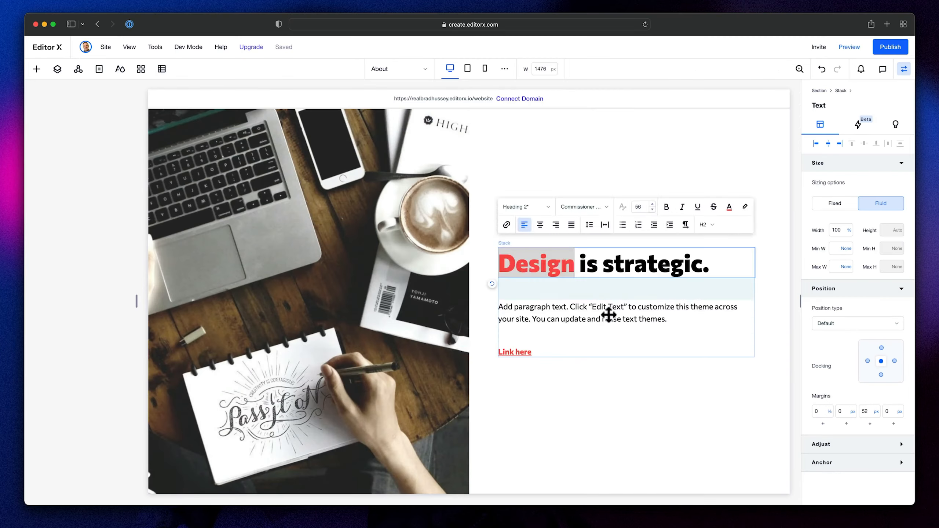
# - Replace the paragraph with the "A well-crafted design strategy" quote and change the link text to "Schedule a call"
pyautogui.doubleClick(608, 315)
pyautogui.write('"A well-crafted design strategy consistently produces desired outcomes and brand awareness. We are firm believers that success lies in creative collaboration with our clients."')
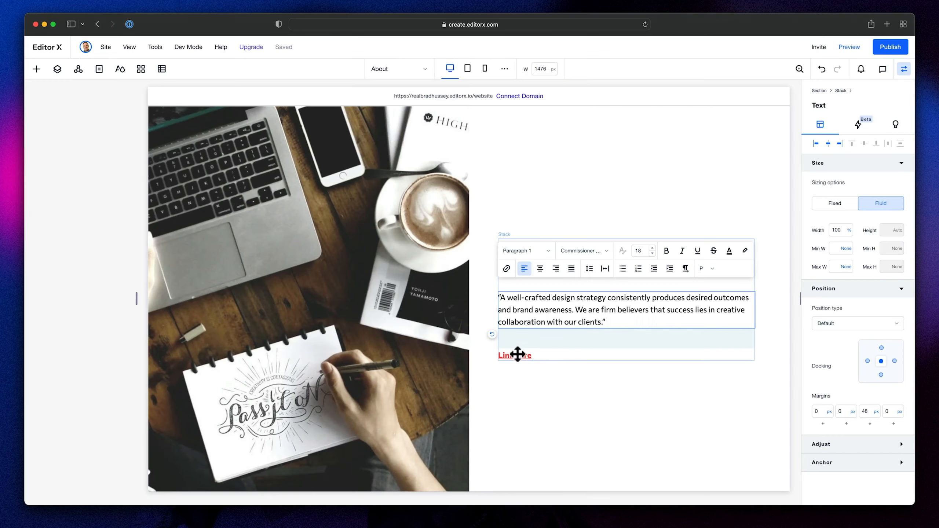
pyautogui.click(517, 355)
pyautogui.doubleClick(525, 356)
pyautogui.write('Sch')
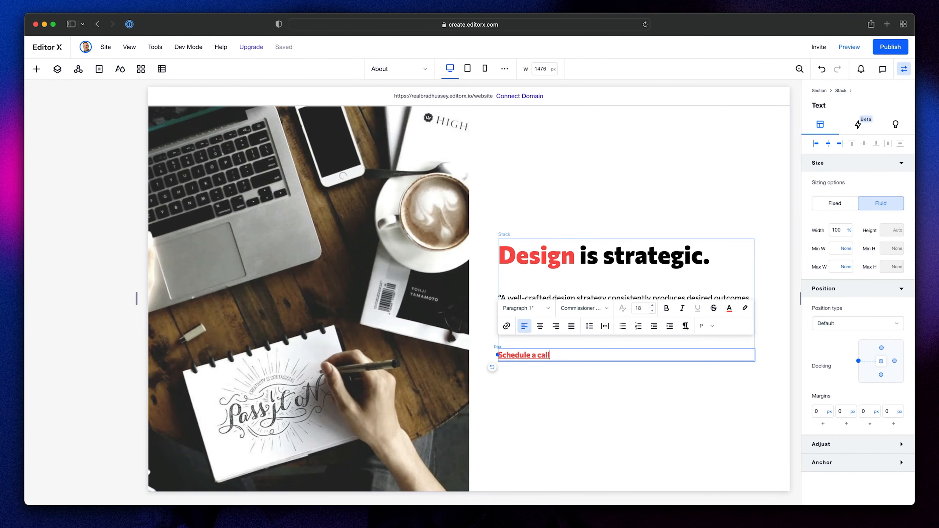
pyautogui.write('edule a call')
pyautogui.click(532, 410)
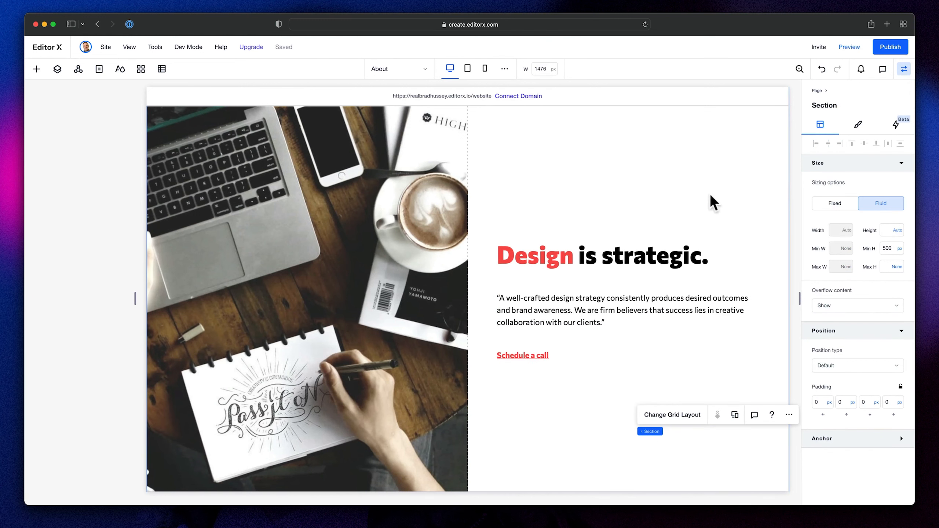
# - Place the text stack in a container and stretch that container to fill its grid cell
pyautogui.click(630, 248)
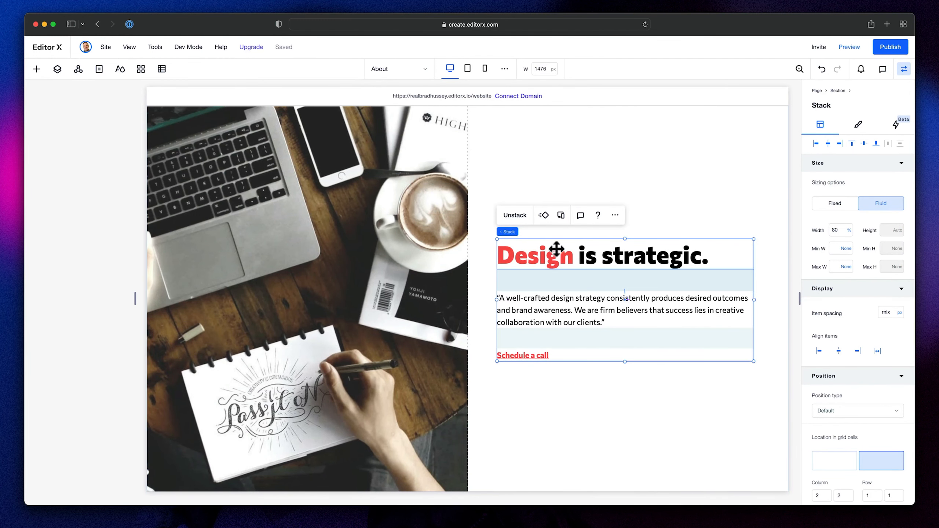
pyautogui.click(614, 215)
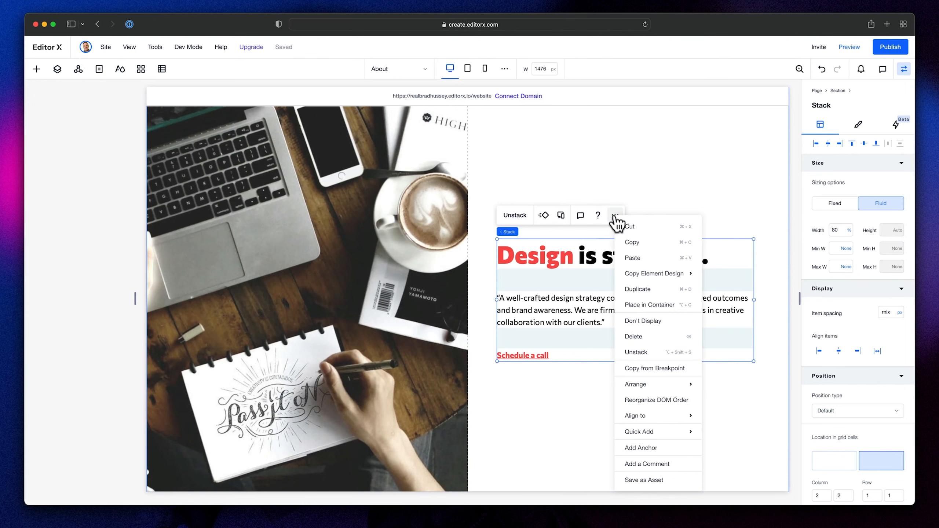
pyautogui.click(651, 306)
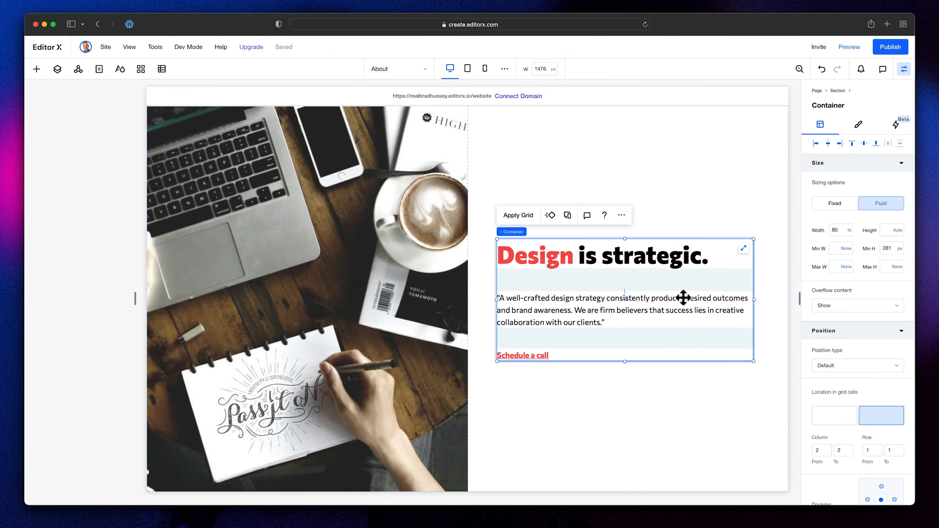
pyautogui.click(744, 249)
# - Fill the container's background with the dark theme color #191921 and compare it with the Figma design
pyautogui.scroll(3, 660, 238)
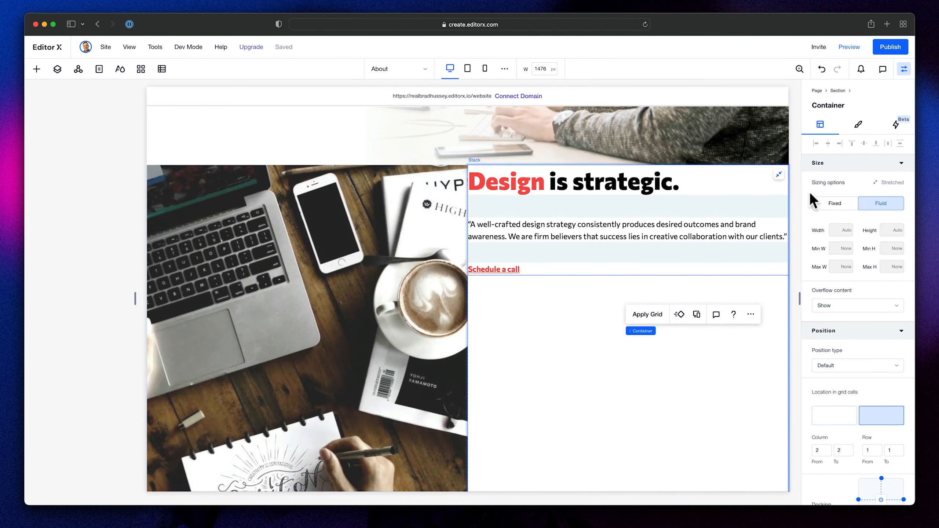
pyautogui.click(859, 128)
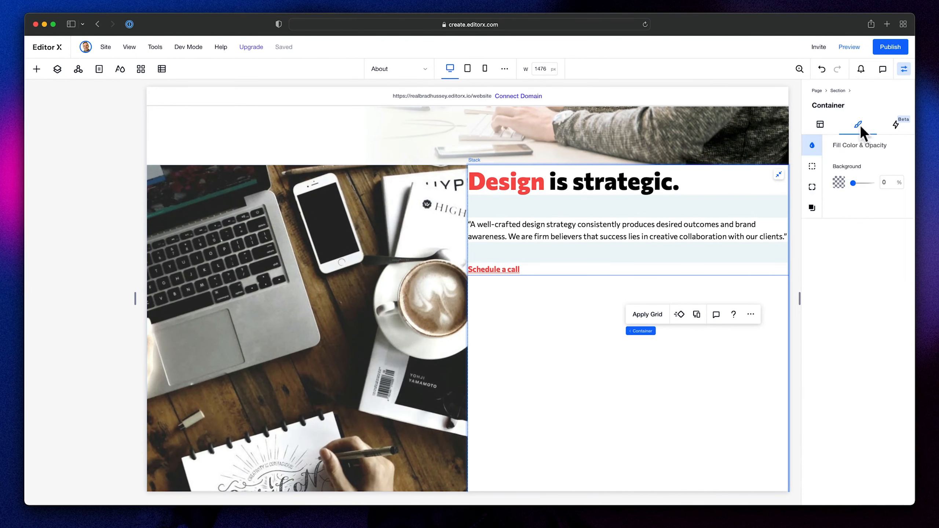
pyautogui.click(839, 182)
pyautogui.click(900, 251)
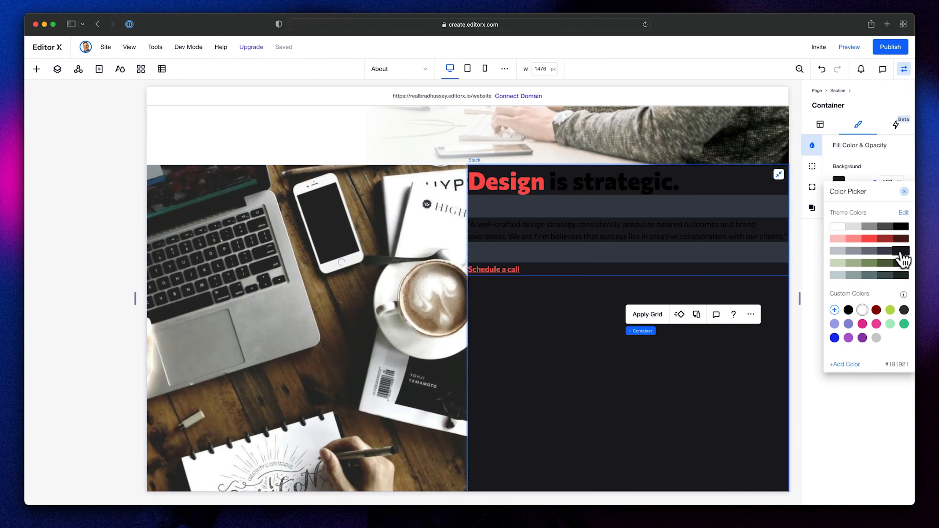
pyautogui.press('super+Tab')
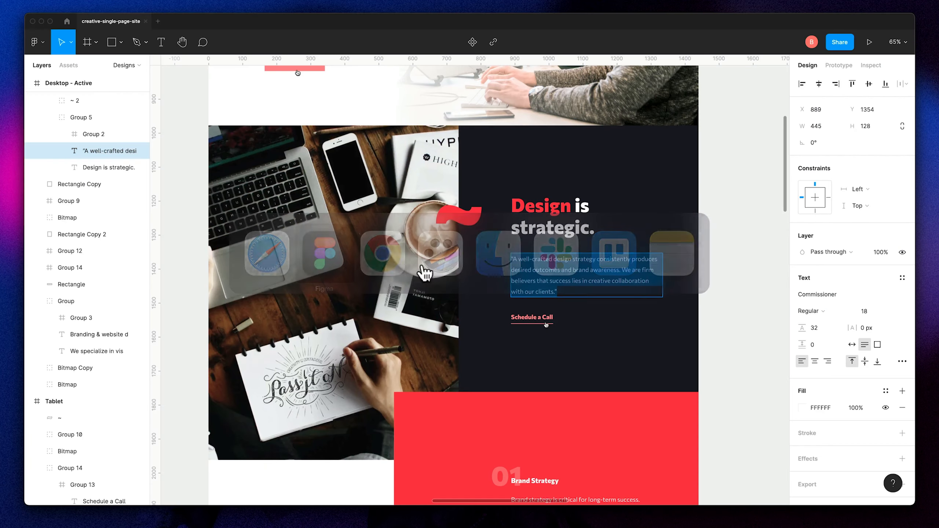
pyautogui.press('super+Tab')
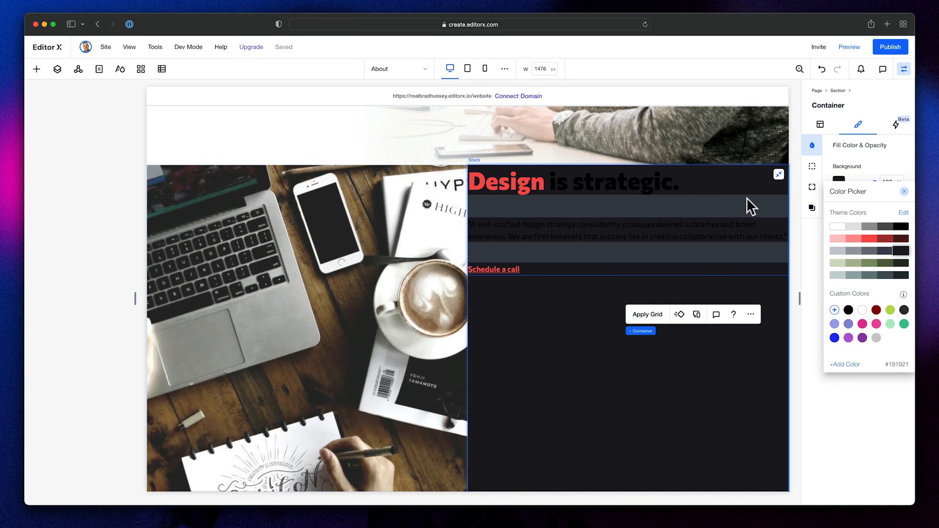
pyautogui.click(734, 179)
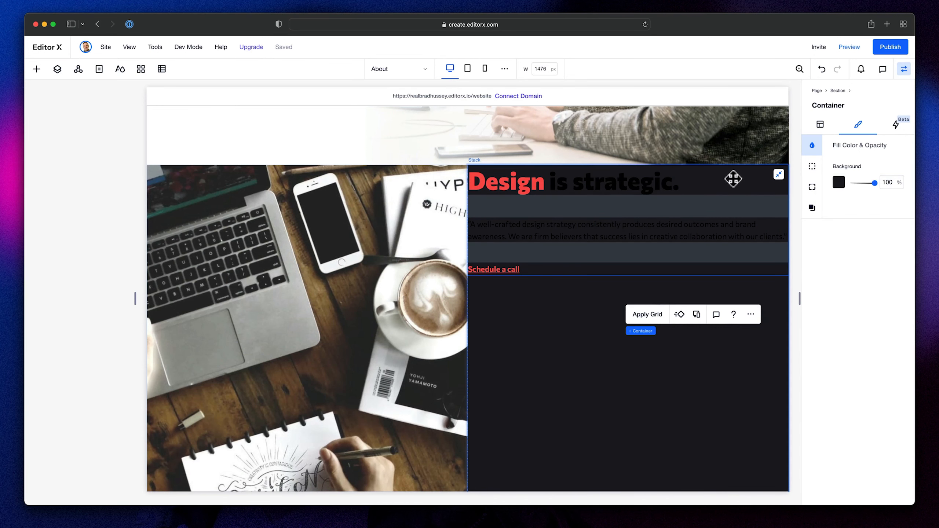
# - Set the stack's width to 80% and center it vertically and horizontally inside the dark container
pyautogui.click(823, 127)
pyautogui.click(548, 188)
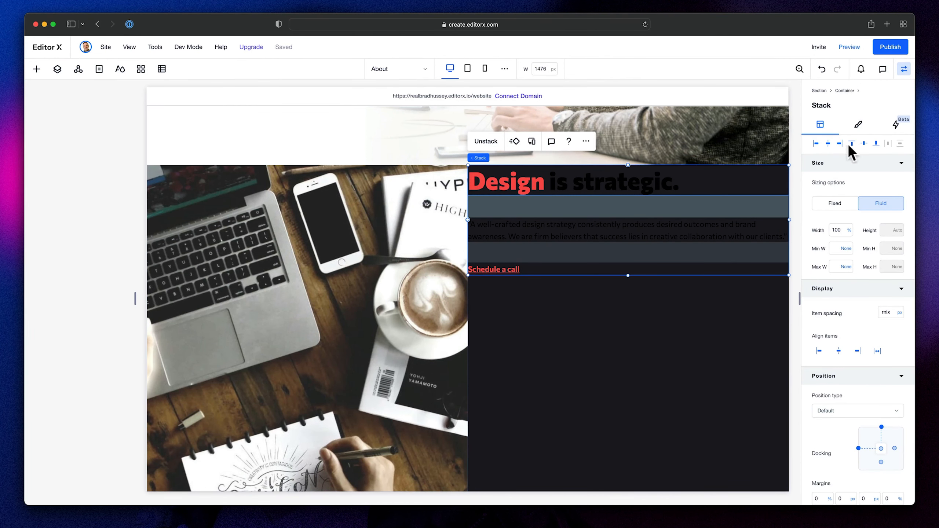
pyautogui.click(864, 144)
pyautogui.scroll(-2, 699, 233)
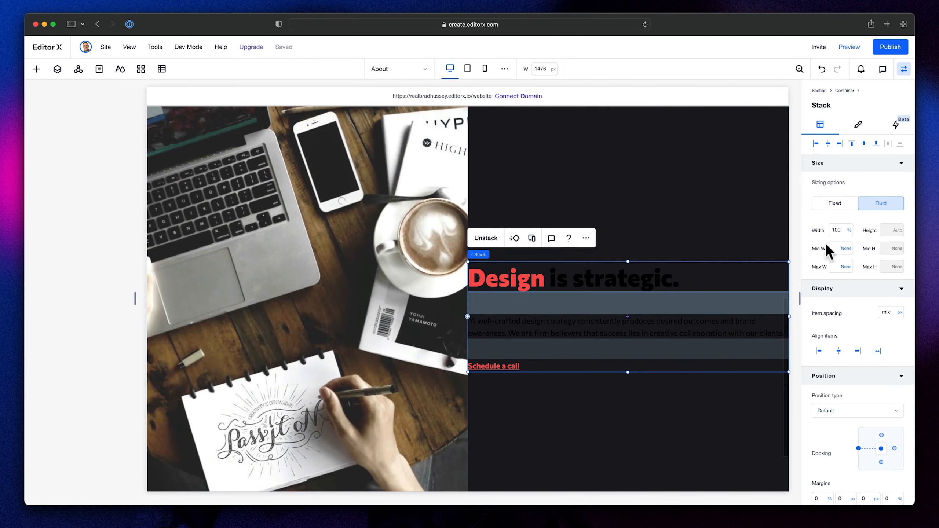
pyautogui.press('Return')
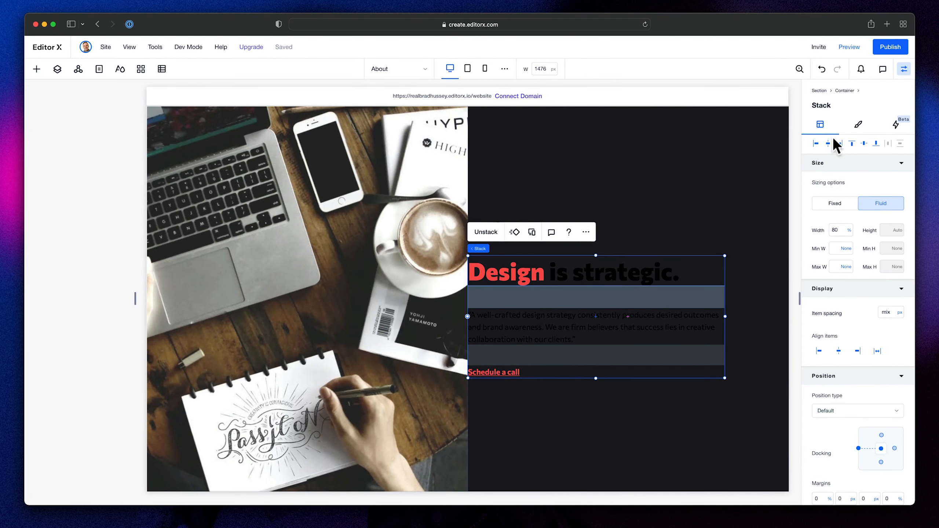
pyautogui.click(828, 143)
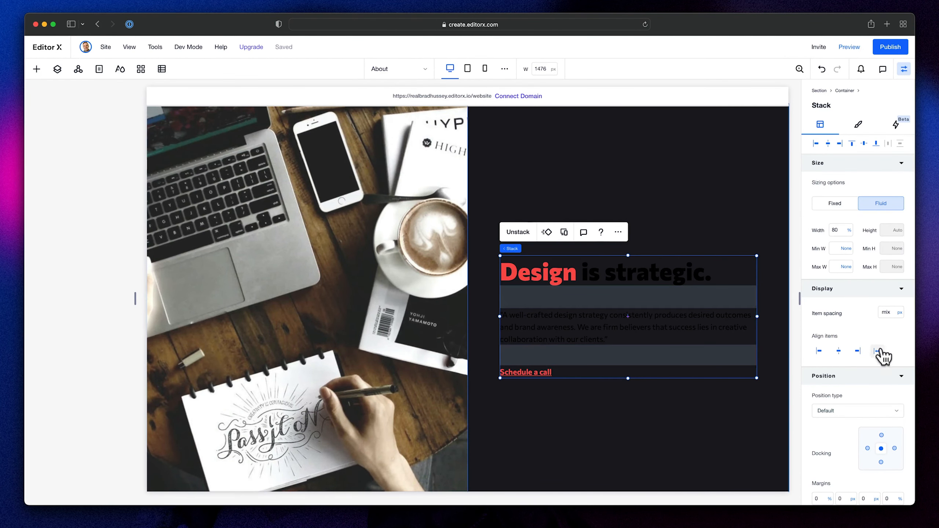
# - Color the words "is strategic." in the heading white
pyautogui.click(858, 124)
pyautogui.click(603, 277)
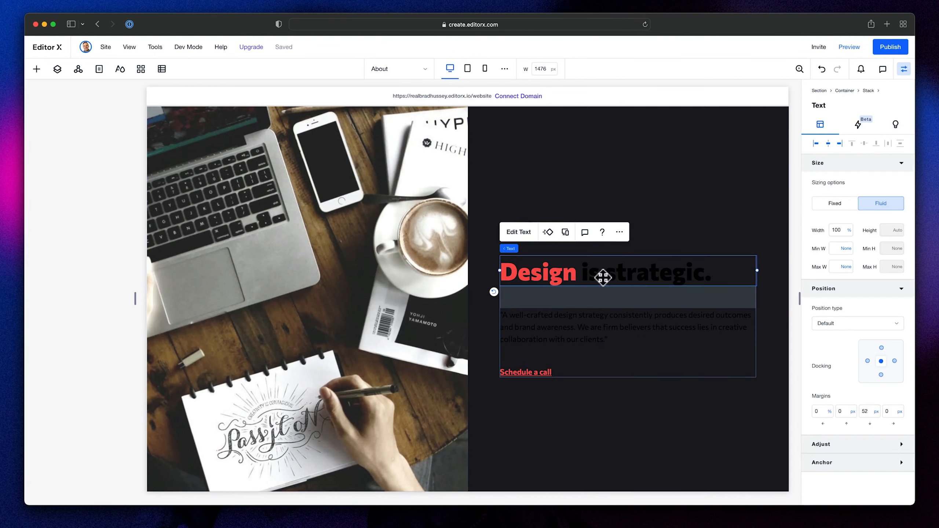
pyautogui.doubleClick(635, 279)
pyautogui.moveTo(581, 273); pyautogui.dragTo(738, 256)
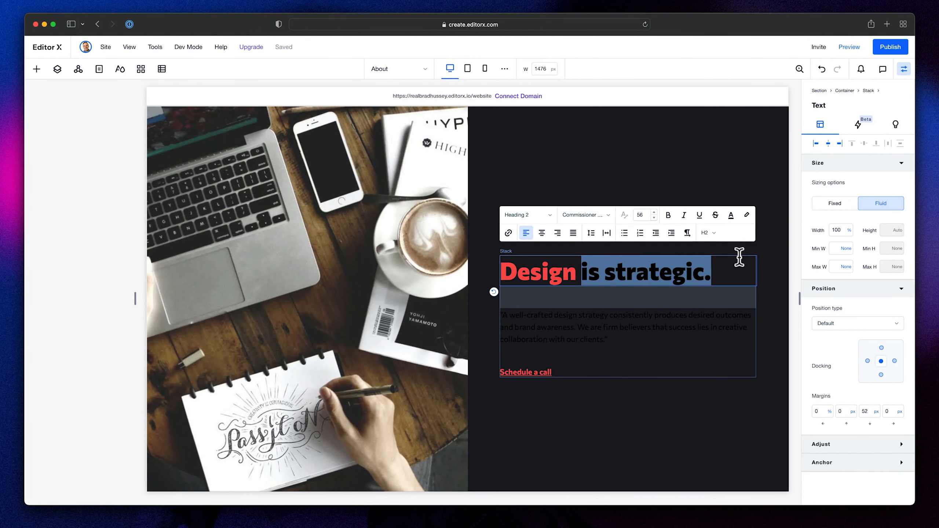
pyautogui.click(731, 217)
pyautogui.click(709, 278)
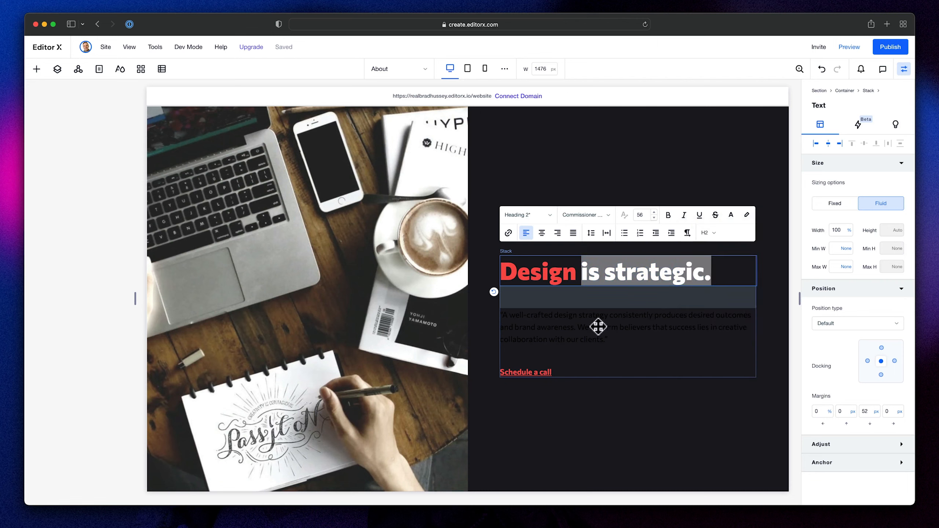
# - Change the quote paragraph's text color to white (#FFFFFF)
pyautogui.doubleClick(614, 320)
pyautogui.click(730, 274)
pyautogui.click(708, 331)
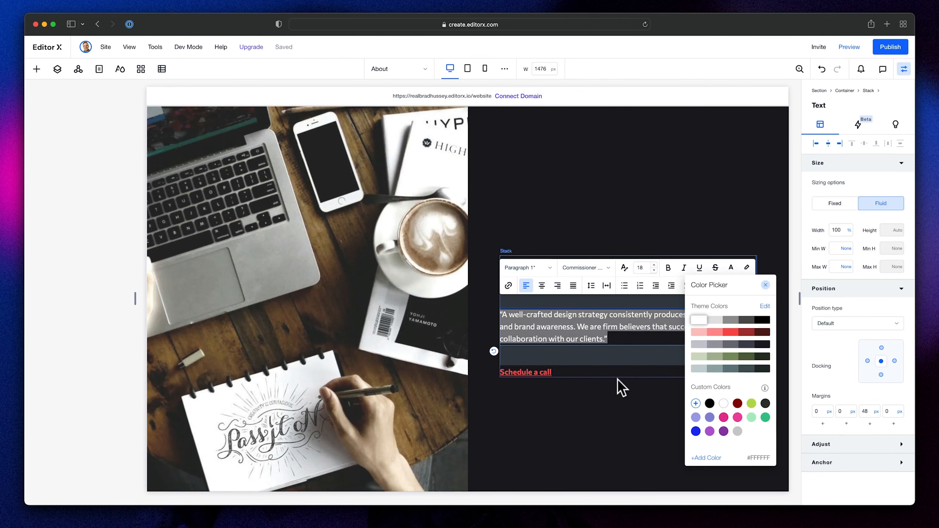
pyautogui.click(619, 390)
pyautogui.click(619, 394)
# - Review the finished section and inspect the size and line breaks of the matching heading and paragraph in Figma
pyautogui.scroll(-3, 648, 333)
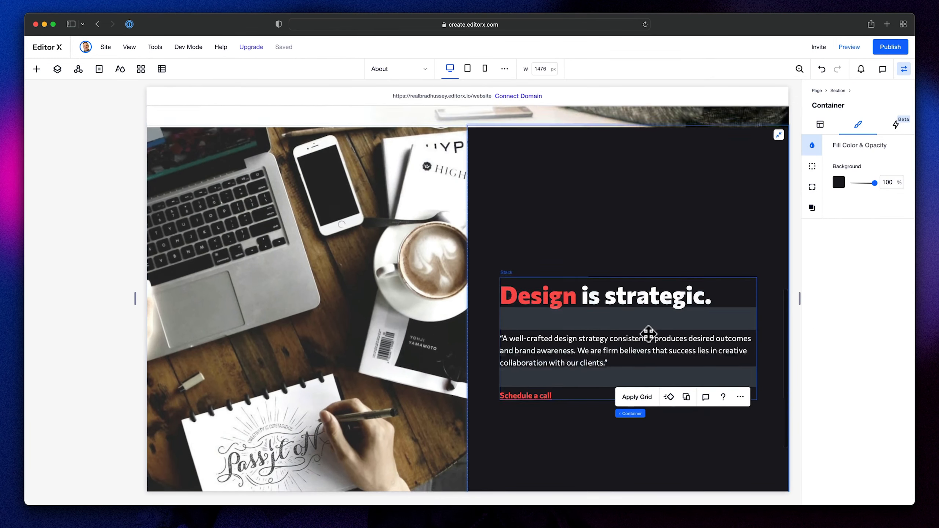
pyautogui.scroll(2, 648, 333)
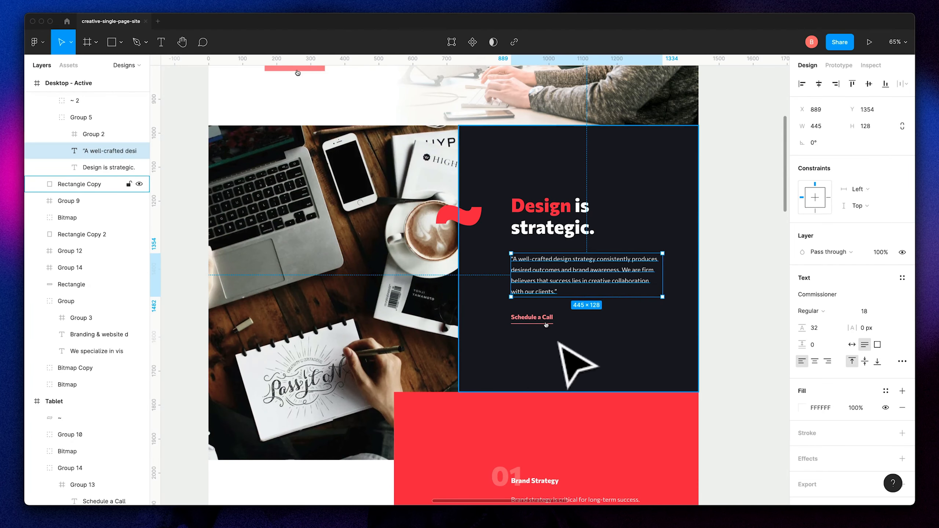
pyautogui.click(573, 217)
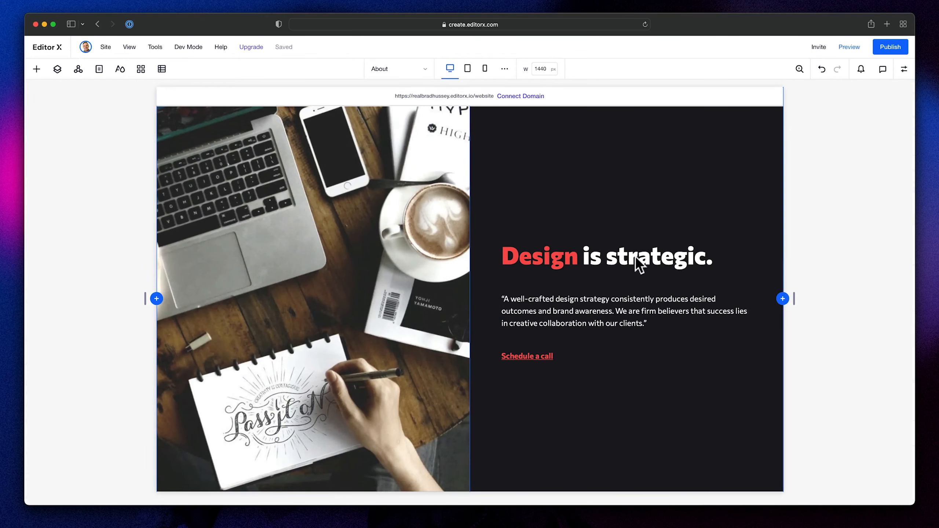
pyautogui.click(636, 255)
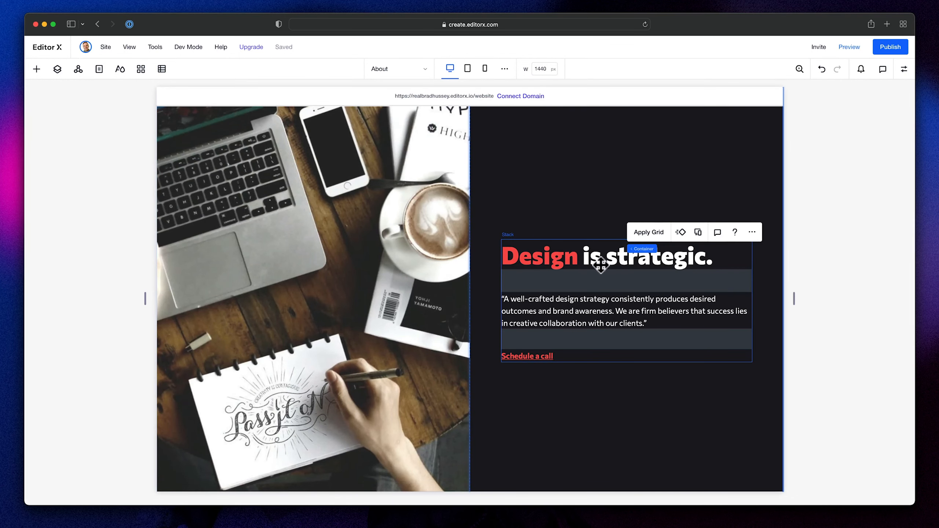
# - Set the text stack's width to 60% in Editor X
pyautogui.click(657, 250)
pyautogui.click(904, 72)
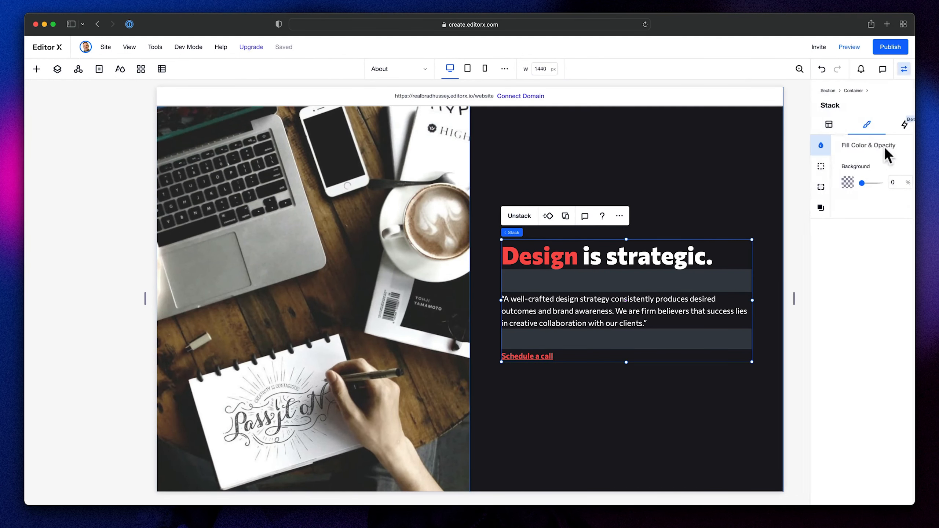
pyautogui.click(829, 124)
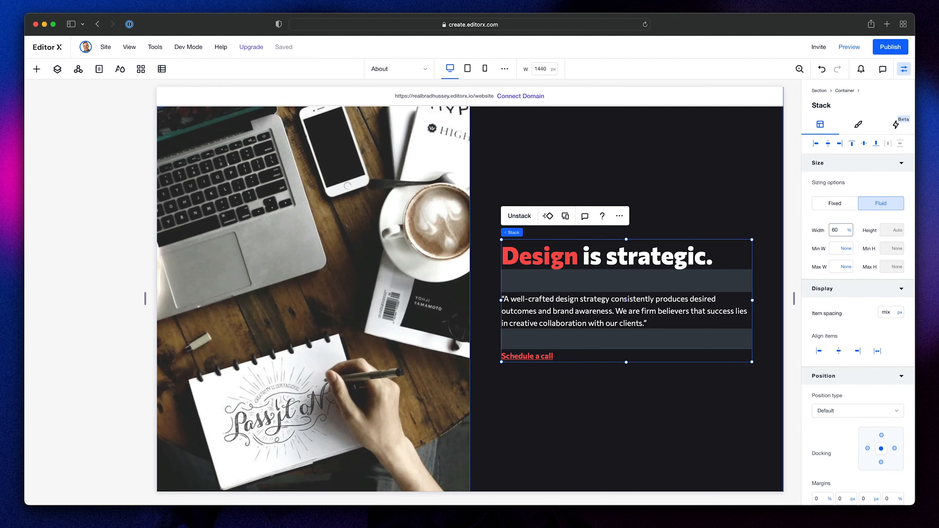
pyautogui.press('Return')
# - Set the line spacing of the "Design is strategic." heading to 1.1
pyautogui.click(589, 238)
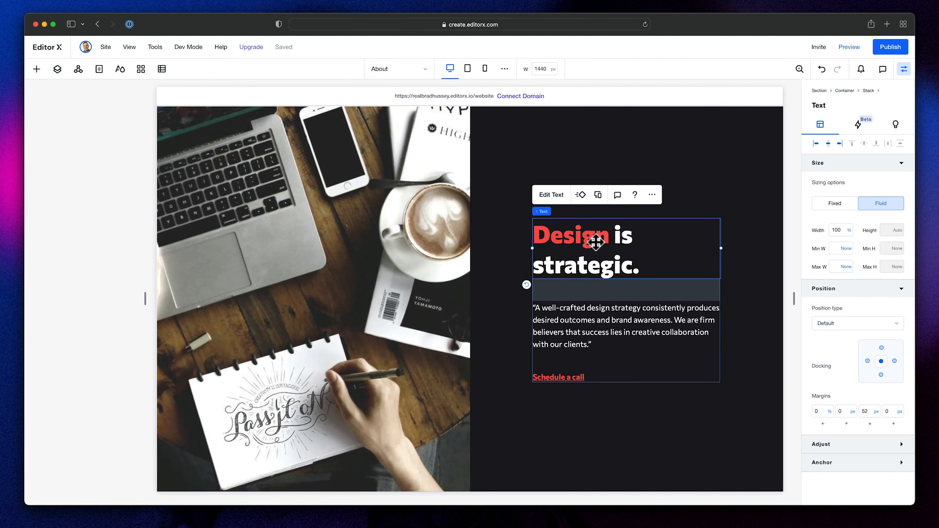
pyautogui.doubleClick(595, 241)
pyautogui.click(598, 233)
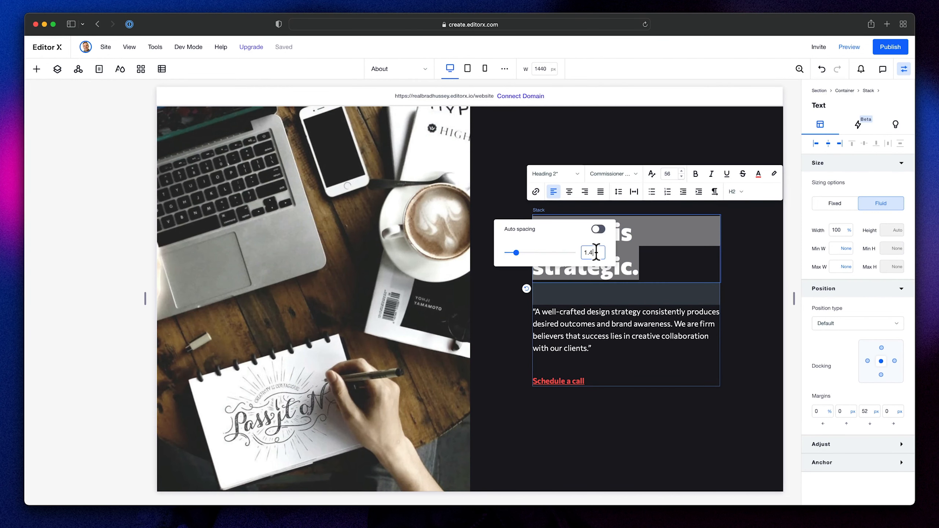
pyautogui.write('1.1')
pyautogui.click(744, 312)
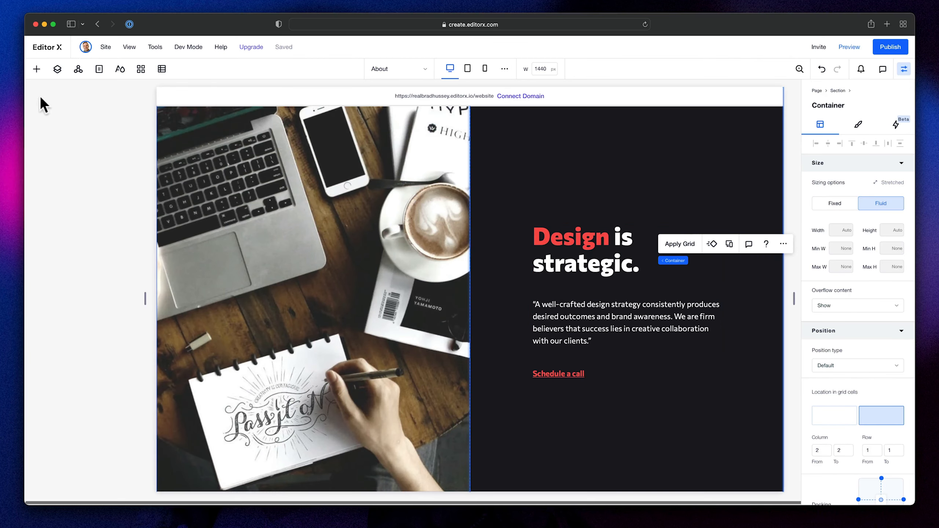
# - Add the red wave vector bg-pattern-wave-red.svg from the site files to the page
pyautogui.click(37, 69)
pyautogui.click(58, 221)
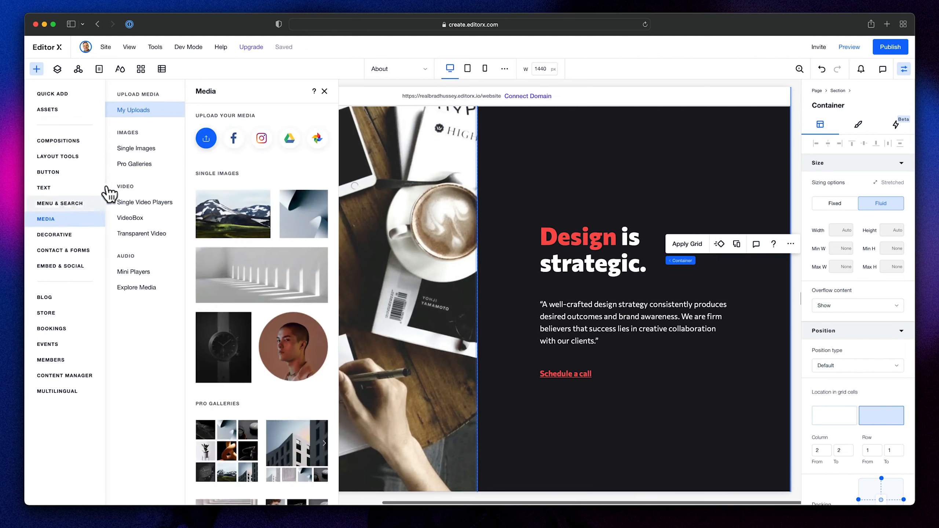
pyautogui.click(262, 299)
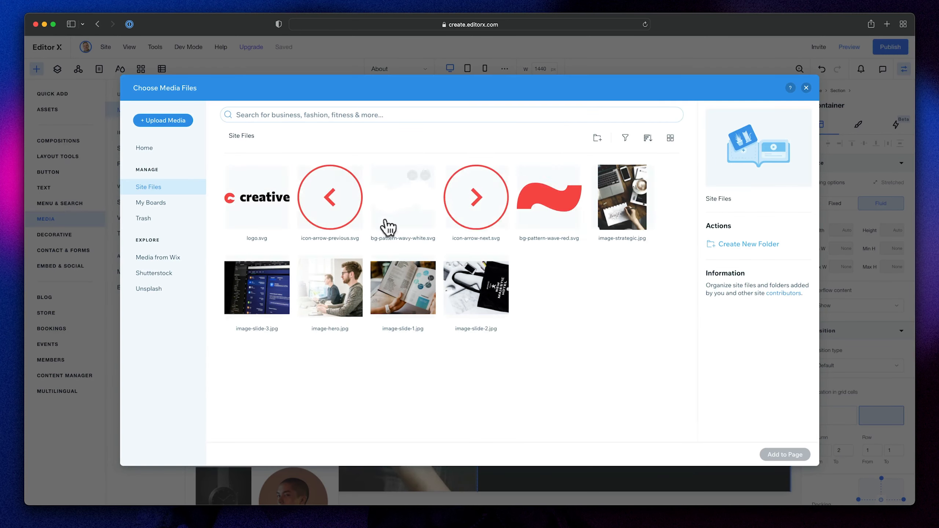
pyautogui.click(549, 196)
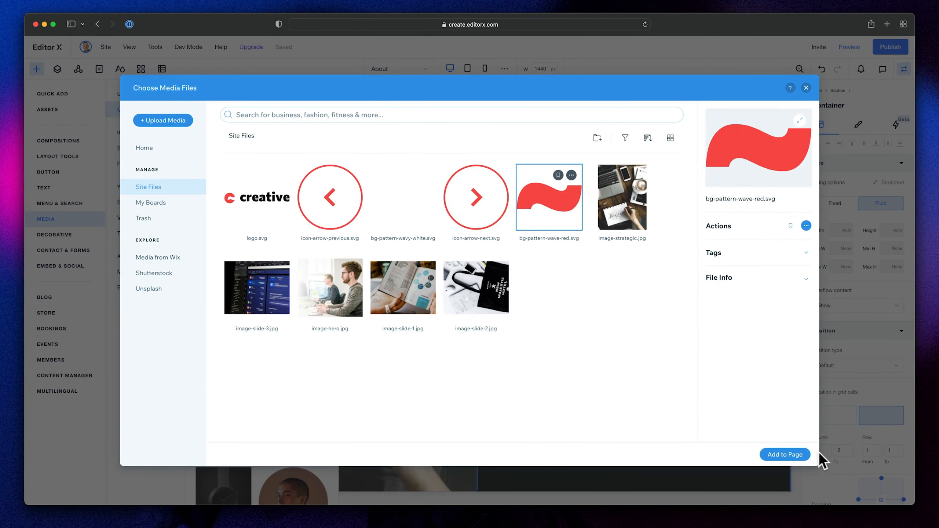
pyautogui.click(806, 454)
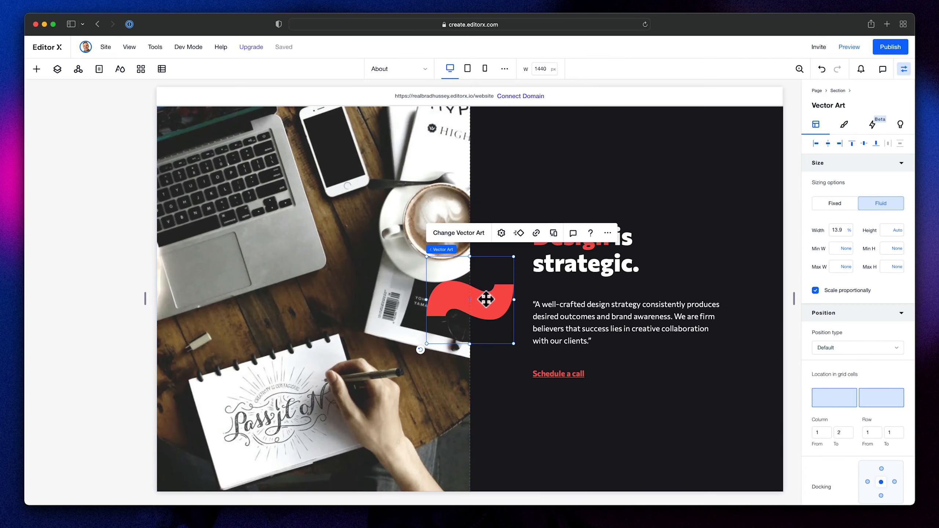
# - Set the red wave's width to 135 px and center it on the divider between photo and dark column, level with the heading
pyautogui.moveTo(478, 301); pyautogui.dragTo(478, 250)
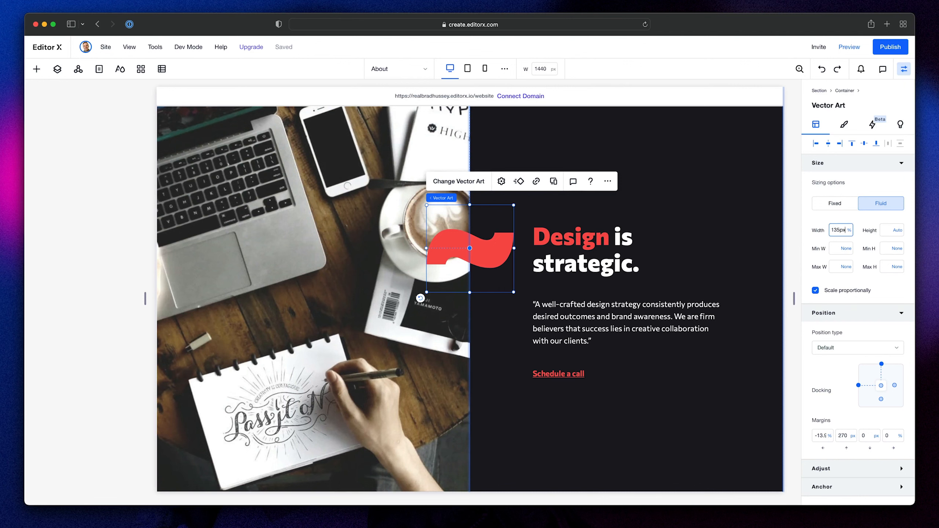
pyautogui.write('135px')
pyautogui.press('Return')
pyautogui.moveTo(461, 246); pyautogui.dragTo(476, 254)
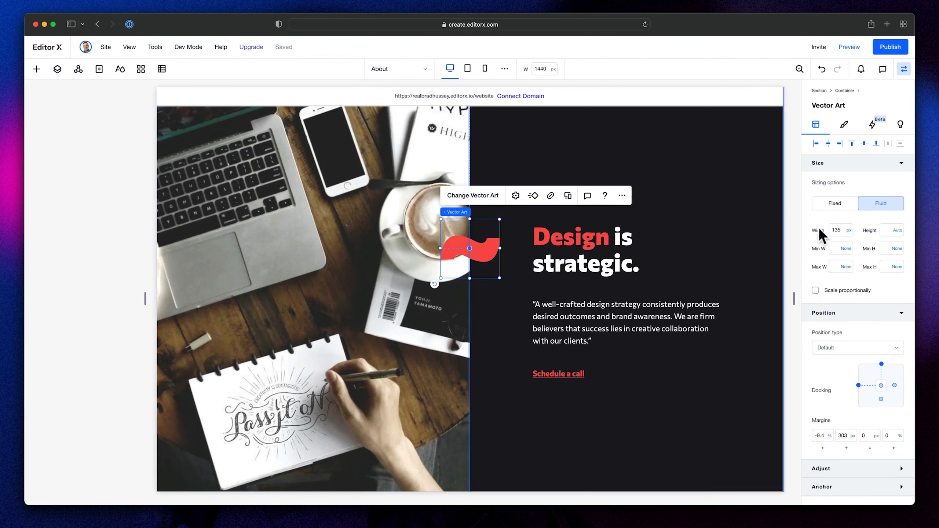
pyautogui.click(795, 228)
# - Compare the desktop section with its Figma design and bring the tablet design into view
pyautogui.scroll(-2, 673, 265)
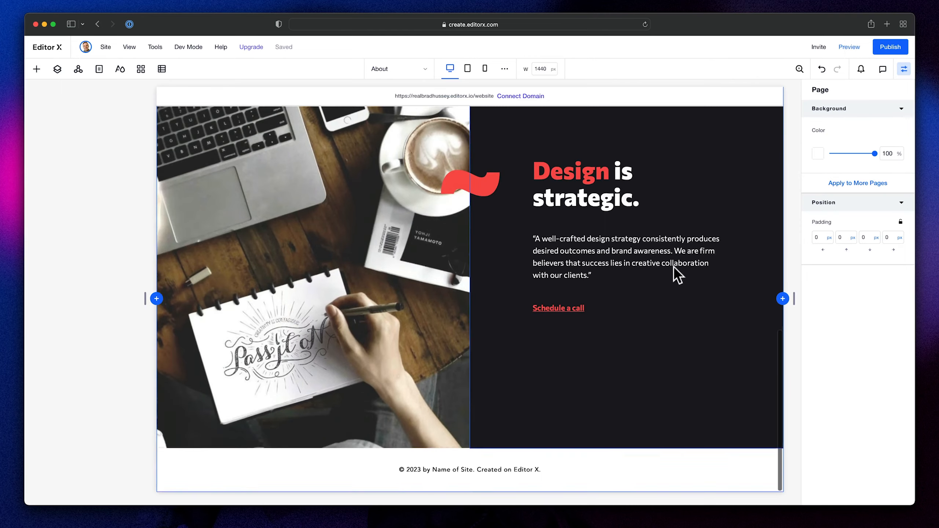
pyautogui.scroll(3, 675, 266)
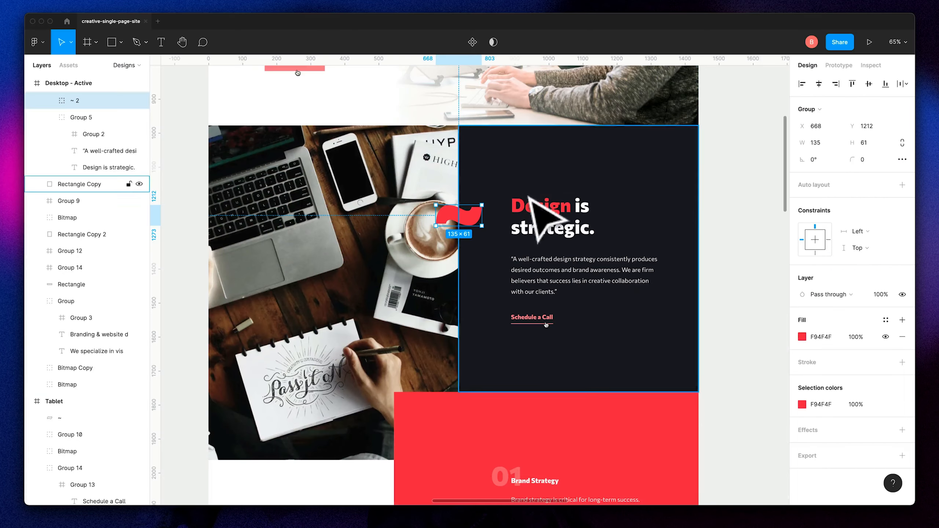
pyautogui.hscroll(4, 416, 325)
pyautogui.hscroll(10, 565, 280)
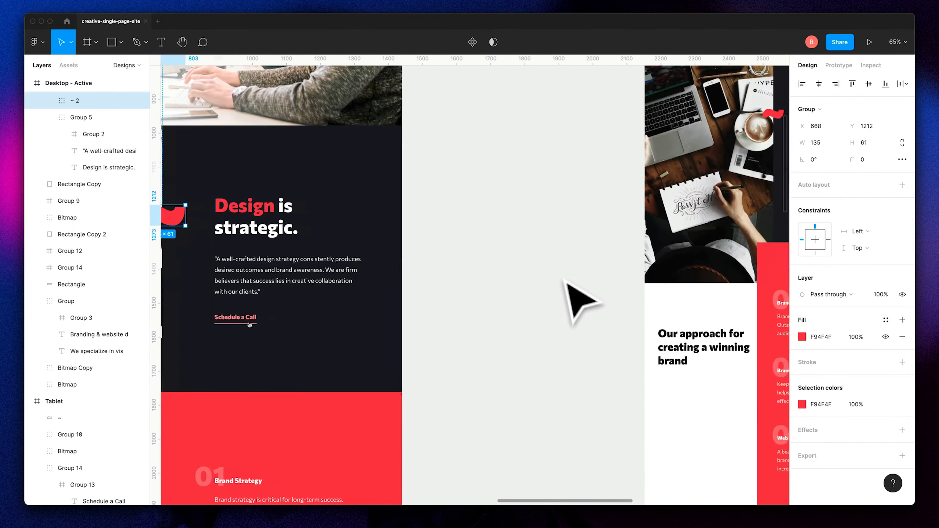
pyautogui.scroll(3, 588, 296)
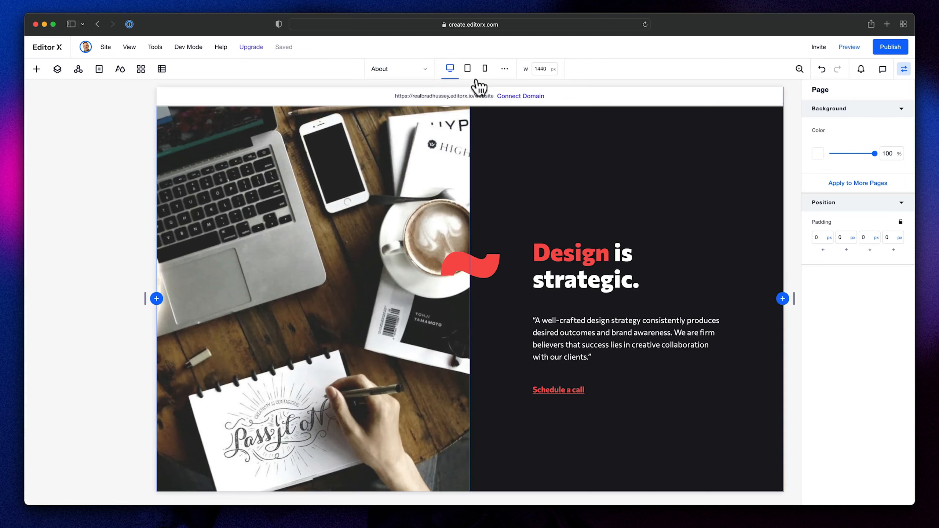
# - Switch Editor X to the tablet breakpoint and examine the height, text and wave of the "Design is strategic." section
pyautogui.click(468, 70)
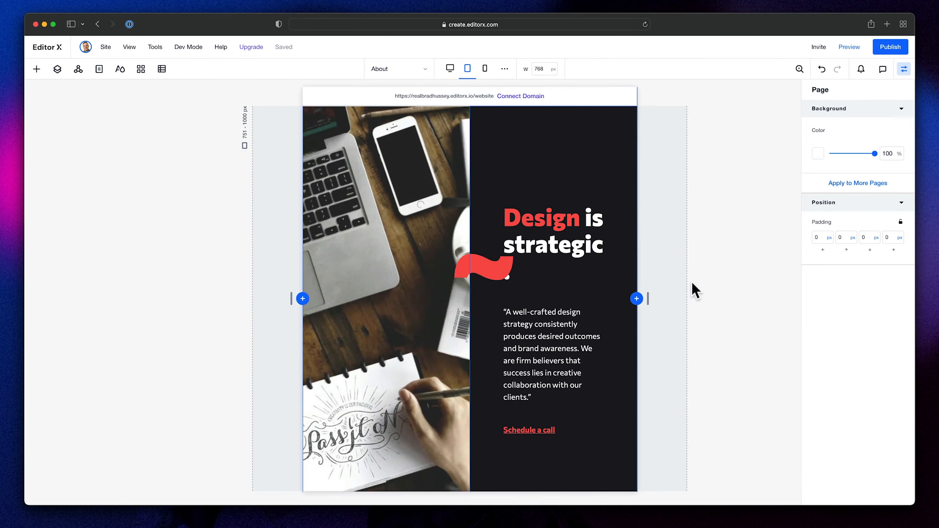
pyautogui.scroll(-3, 473, 272)
pyautogui.scroll(3, 474, 272)
pyautogui.scroll(-3, 474, 273)
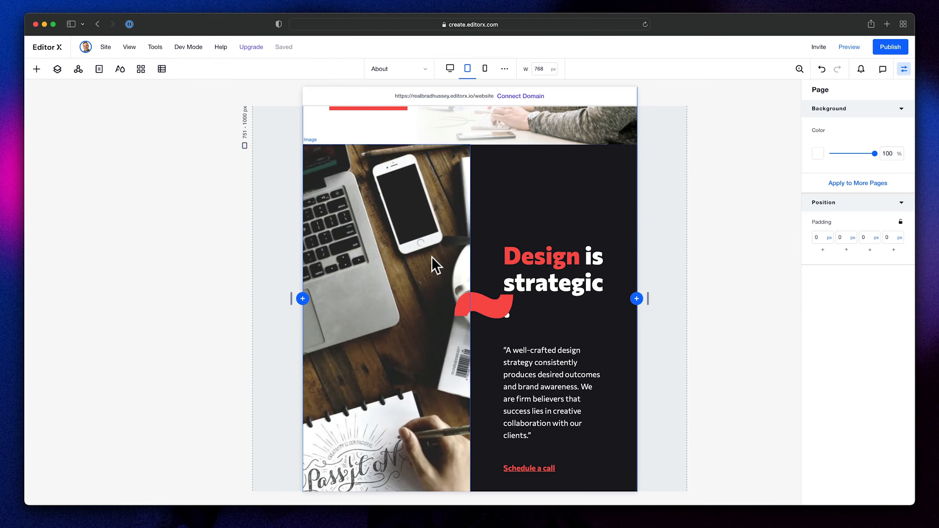
pyautogui.click(437, 317)
pyautogui.click(562, 177)
pyautogui.scroll(-3, 547, 241)
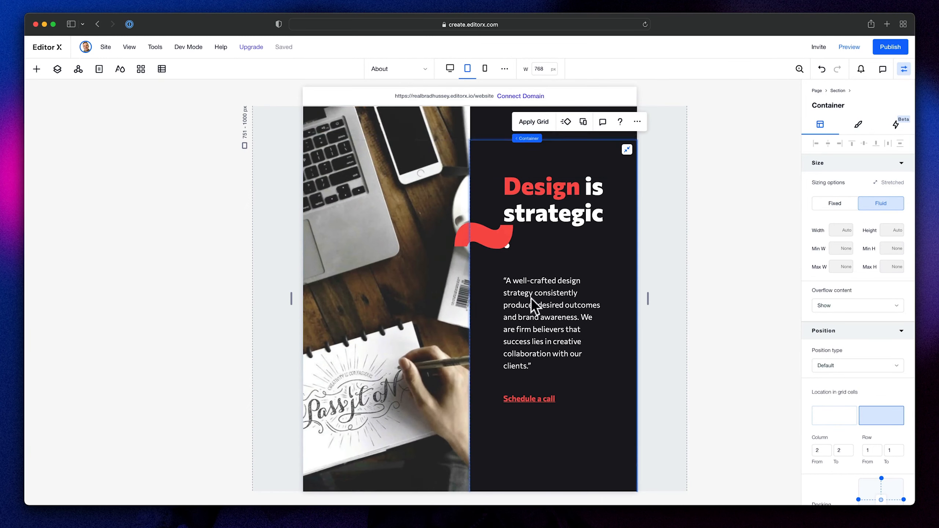
pyautogui.scroll(-2, 455, 447)
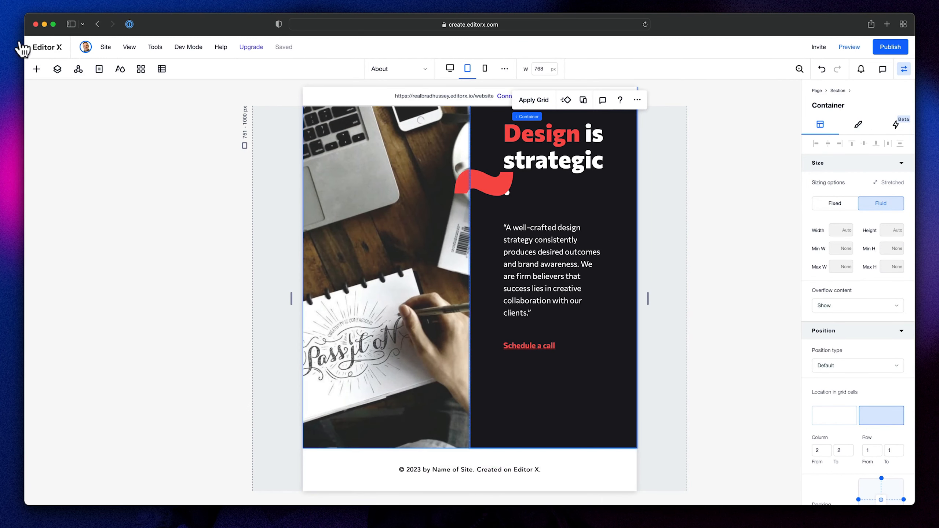
# - Set the minimum row height of the section's grid to 650 px at the tablet breakpoint
pyautogui.click(57, 69)
pyautogui.click(84, 215)
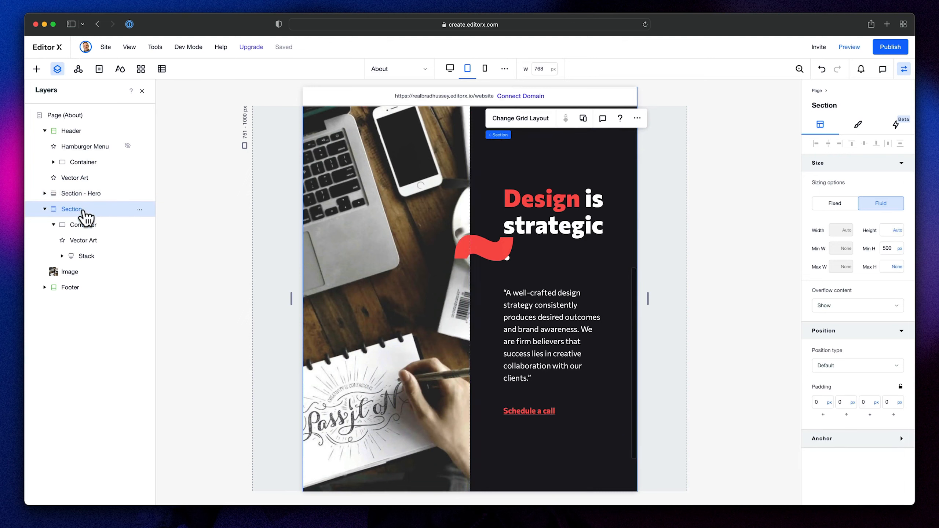
pyautogui.scroll(2, 538, 213)
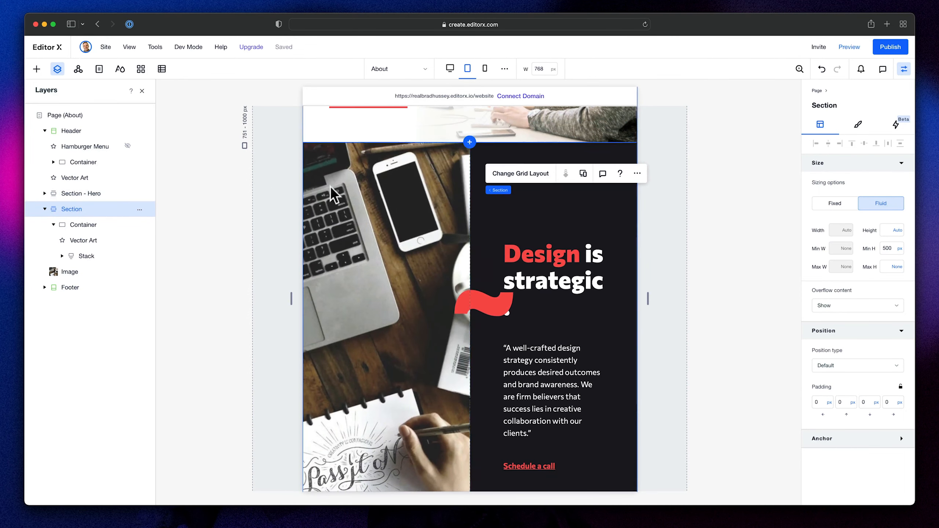
pyautogui.click(521, 174)
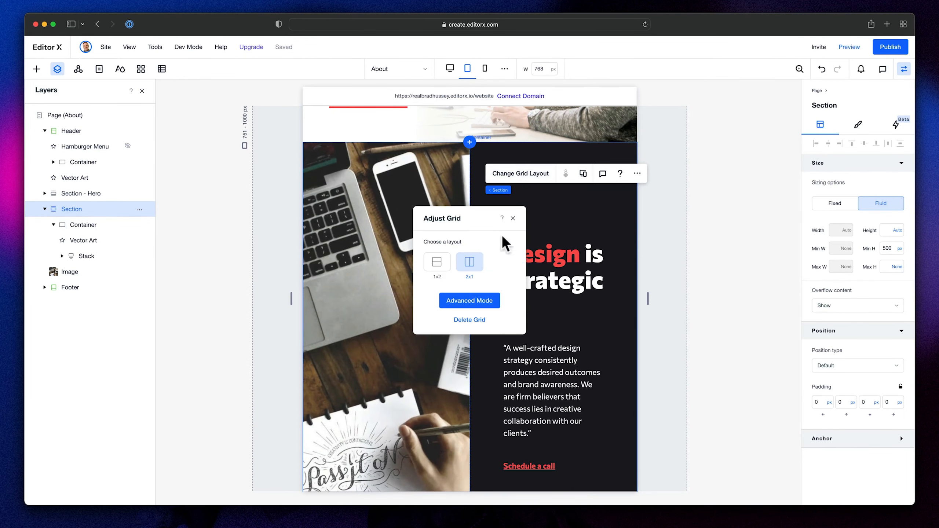
pyautogui.click(486, 310)
pyautogui.click(294, 349)
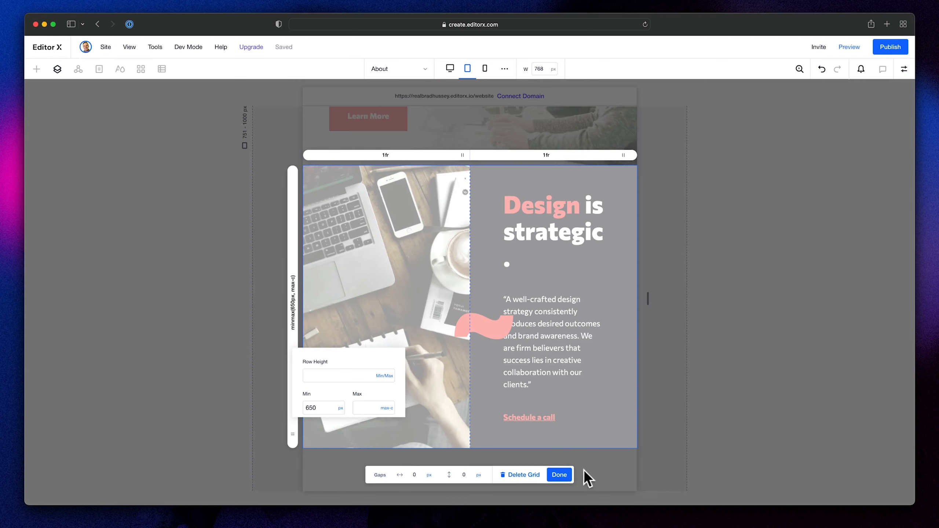
pyautogui.click(562, 475)
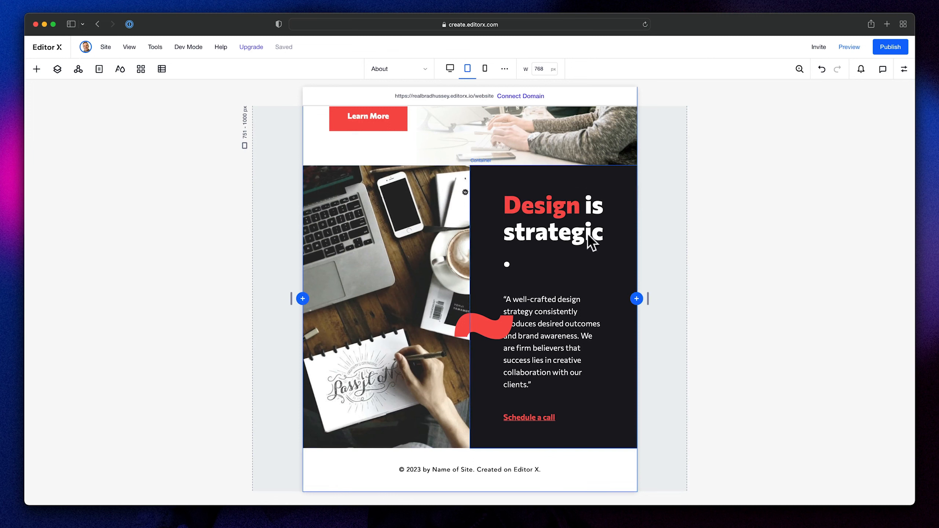
# - Check the tablet design in Figma and set the "Design is strategic." heading's font size to 32 in Editor X
pyautogui.click(562, 232)
pyautogui.click(562, 233)
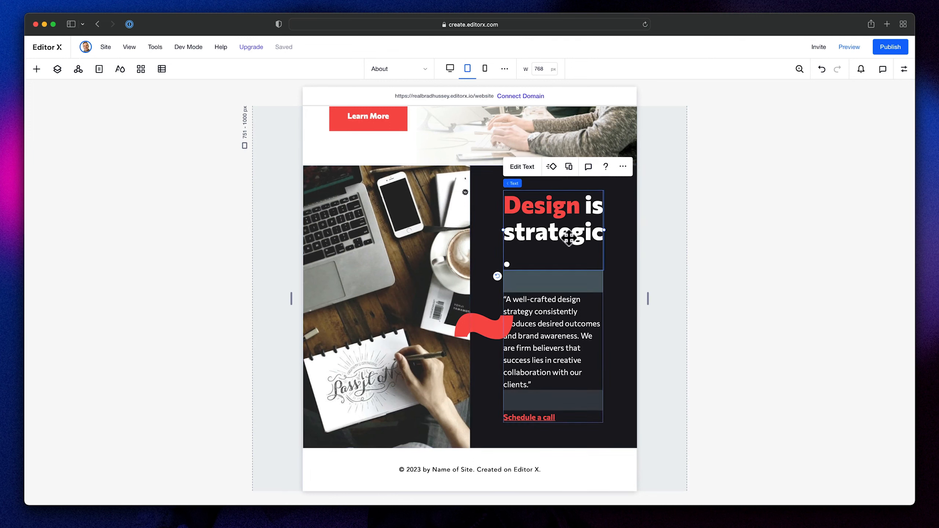
pyautogui.doubleClick(558, 233)
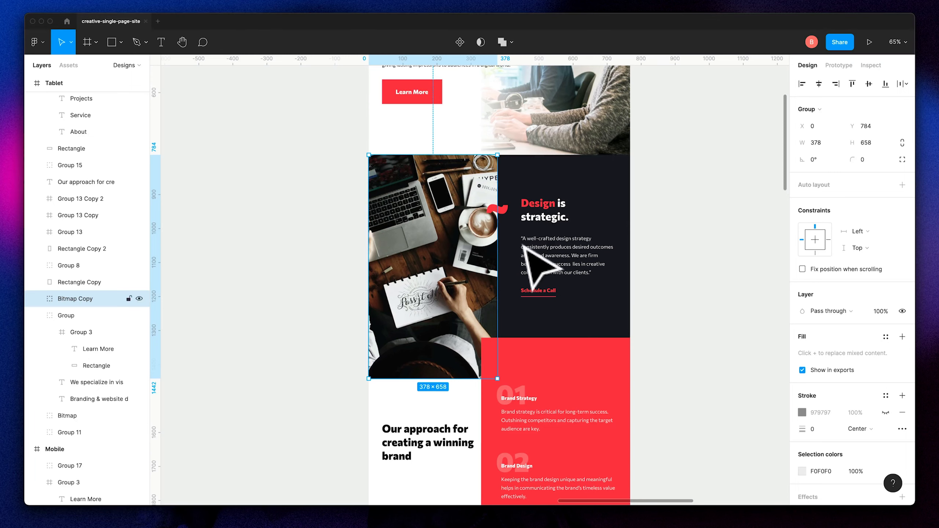
pyautogui.doubleClick(559, 226)
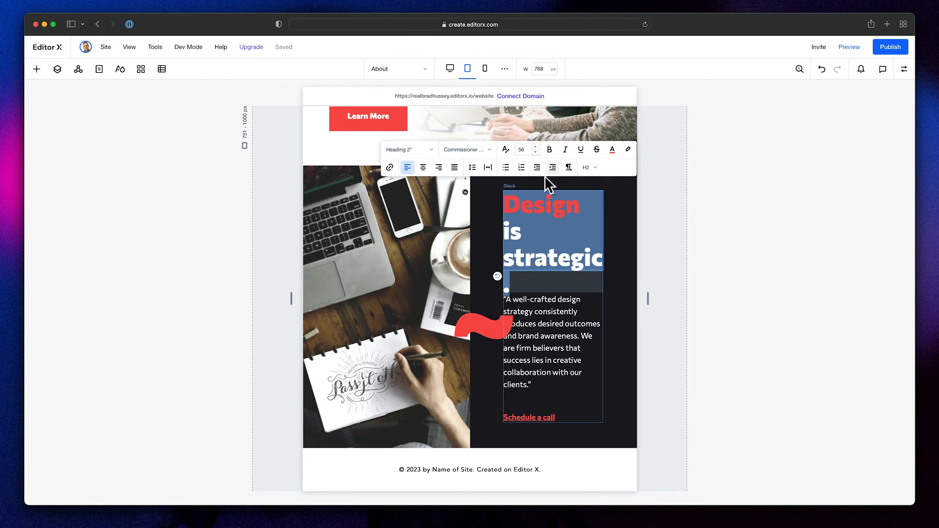
pyautogui.click(524, 149)
pyautogui.write('32')
pyautogui.press('Return')
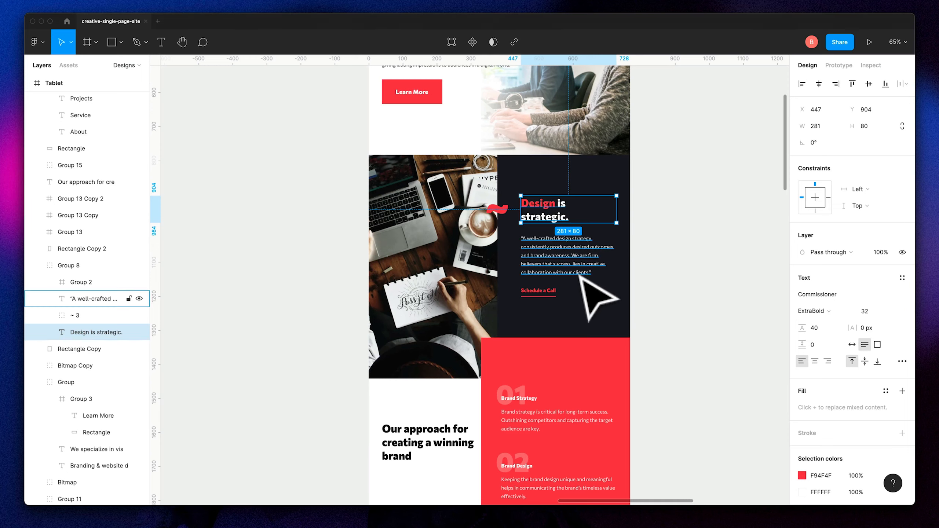
# - Inspect the quote paragraph's text size in Figma and set the matching tablet paragraph to font size 15 in Editor X
pyautogui.click(571, 260)
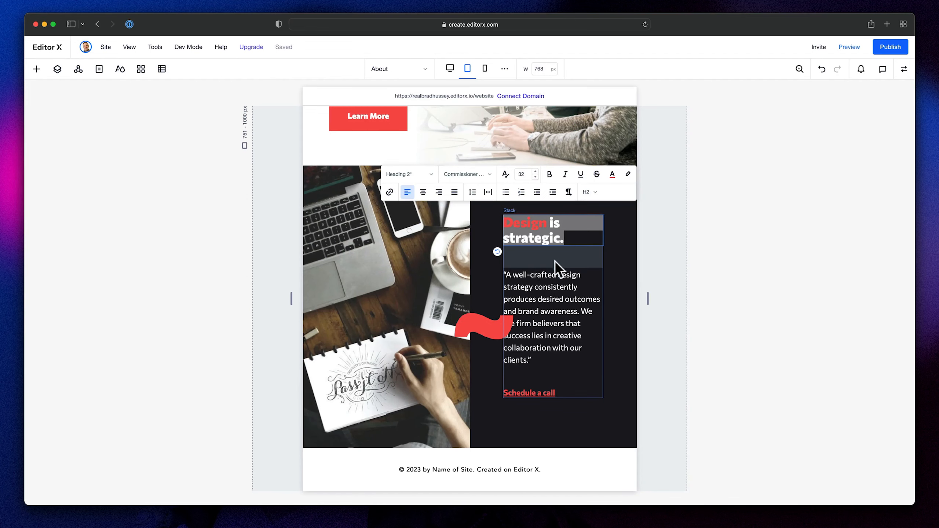
pyautogui.click(537, 290)
pyautogui.doubleClick(537, 290)
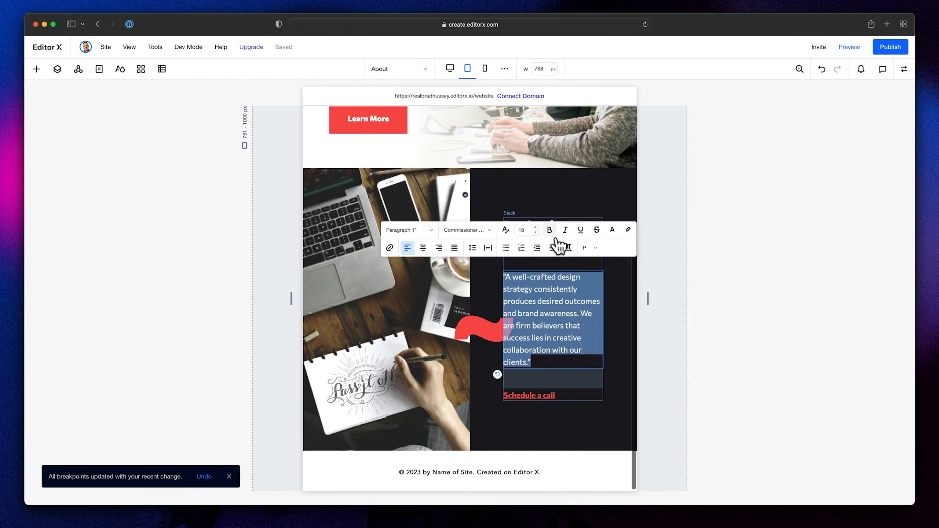
pyautogui.click(526, 230)
pyautogui.press('Return')
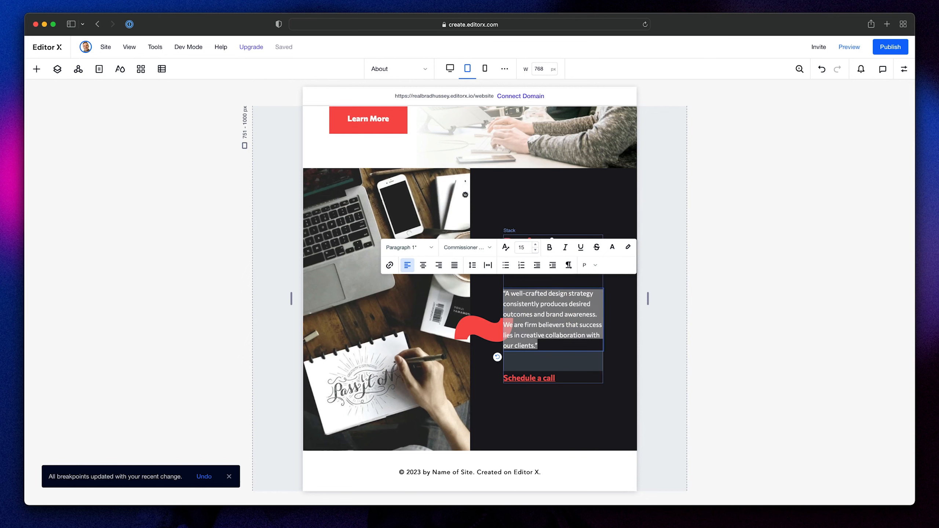
# - Set the font size of the "Schedule a call" link to 15 at the tablet breakpoint
pyautogui.click(564, 378)
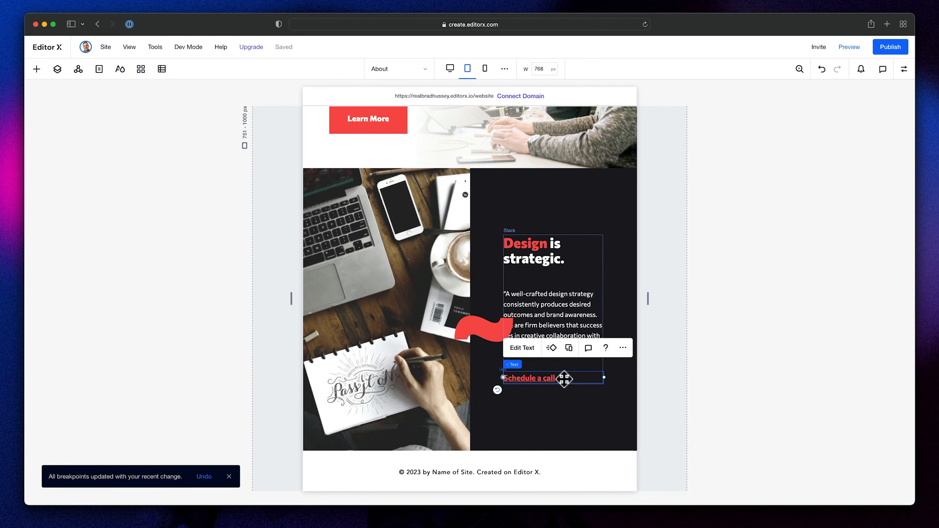
pyautogui.doubleClick(564, 378)
pyautogui.click(523, 331)
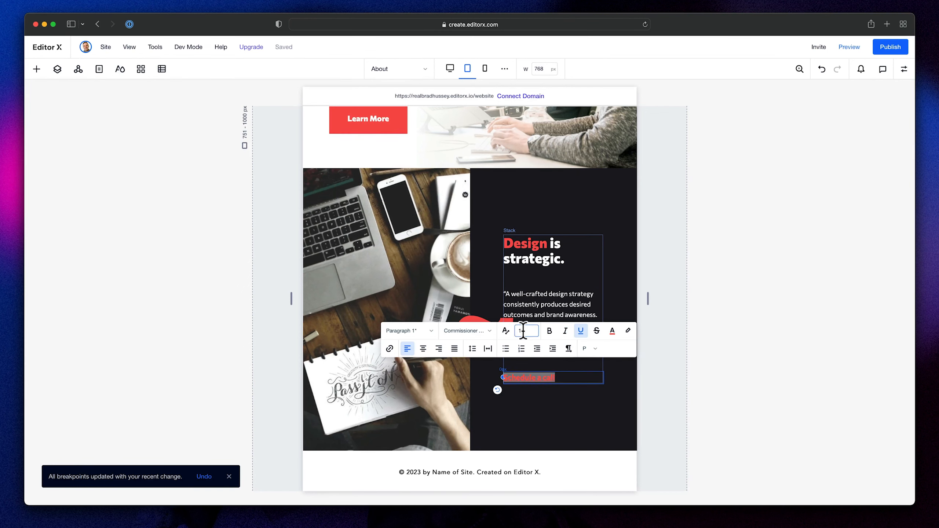
pyautogui.write('15')
pyautogui.press('Return')
pyautogui.click(747, 267)
# - Set the red wave's tablet width to 60 px and place it across the column divider, level with the heading
pyautogui.click(520, 319)
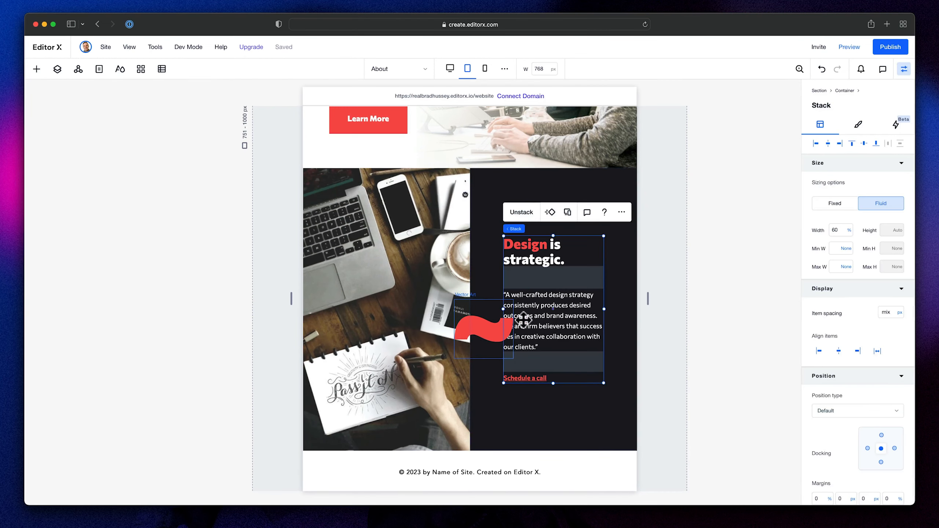
pyautogui.click(488, 334)
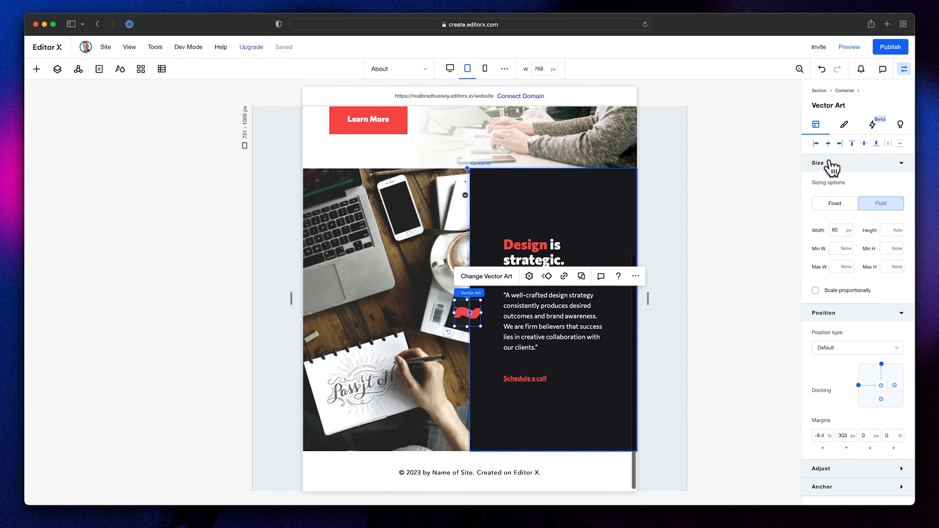
pyautogui.click(828, 143)
pyautogui.moveTo(553, 313); pyautogui.dragTo(469, 255)
pyautogui.click(641, 326)
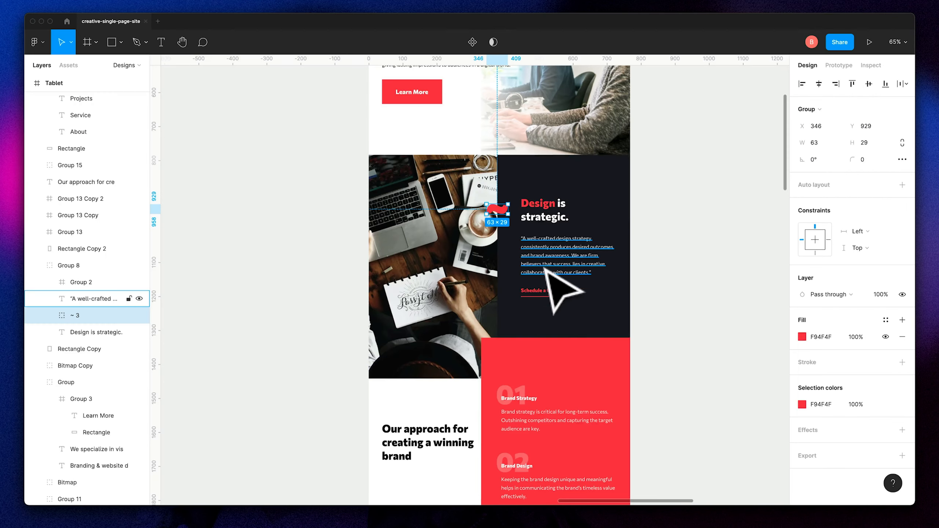
# - Review the mobile version of the section in Figma and switch Editor X to the mobile breakpoint
pyautogui.hscroll(5, 561, 293)
pyautogui.hscroll(10, 558, 292)
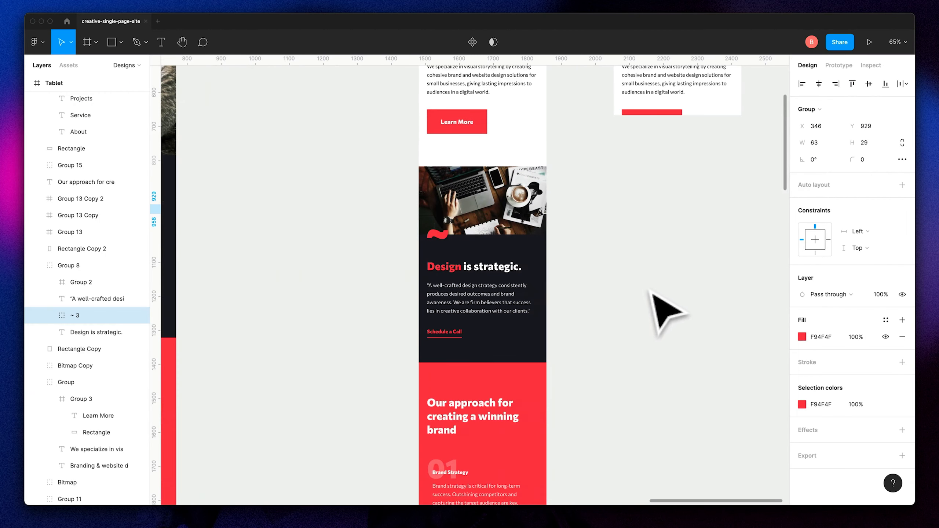
pyautogui.scroll(-1, 554, 259)
pyautogui.scroll(5, 535, 252)
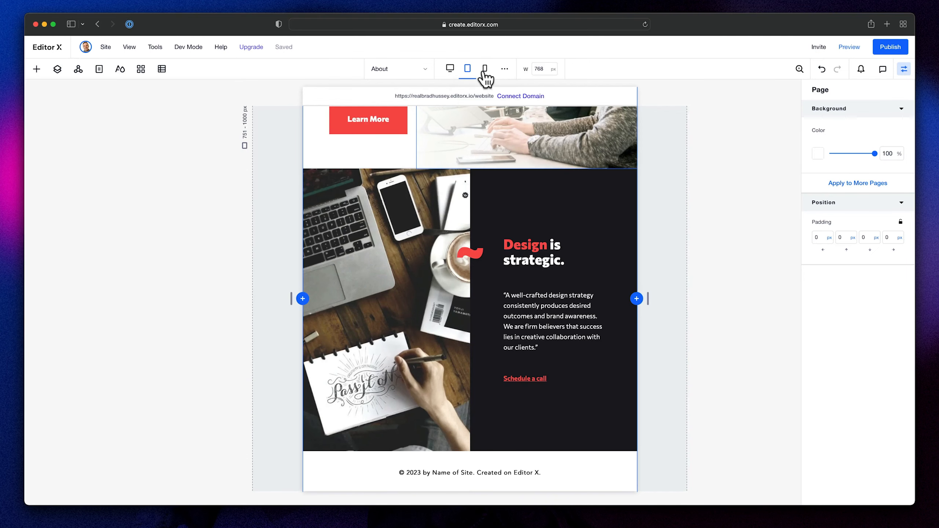
pyautogui.click(485, 69)
pyautogui.scroll(-1, 514, 284)
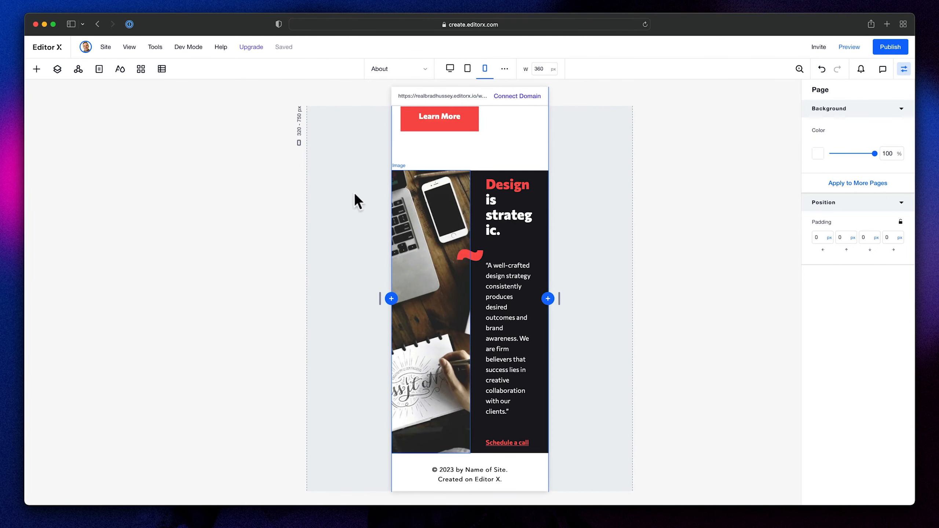
# - Change the "Design is strategic" section's mobile grid to the 1x2 layout and compare it with the mobile design in Figma
pyautogui.click(57, 69)
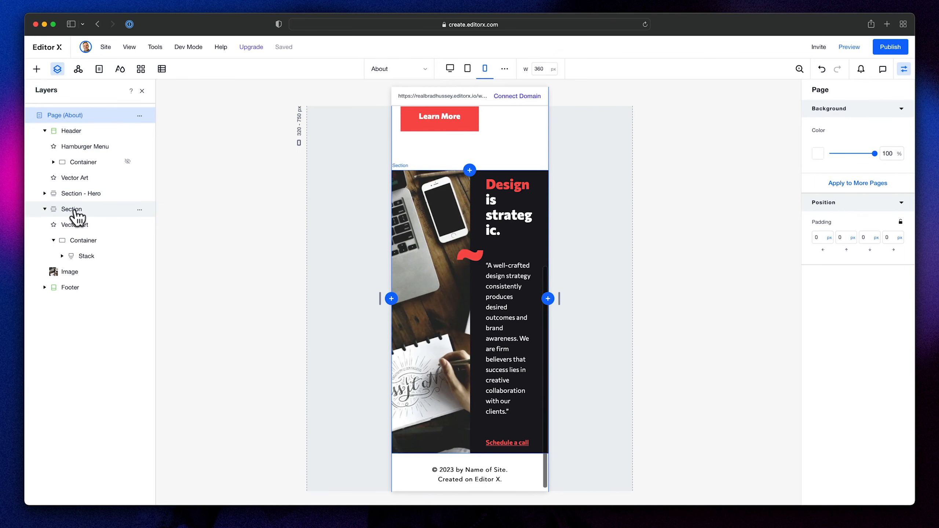
pyautogui.click(76, 210)
pyautogui.click(425, 187)
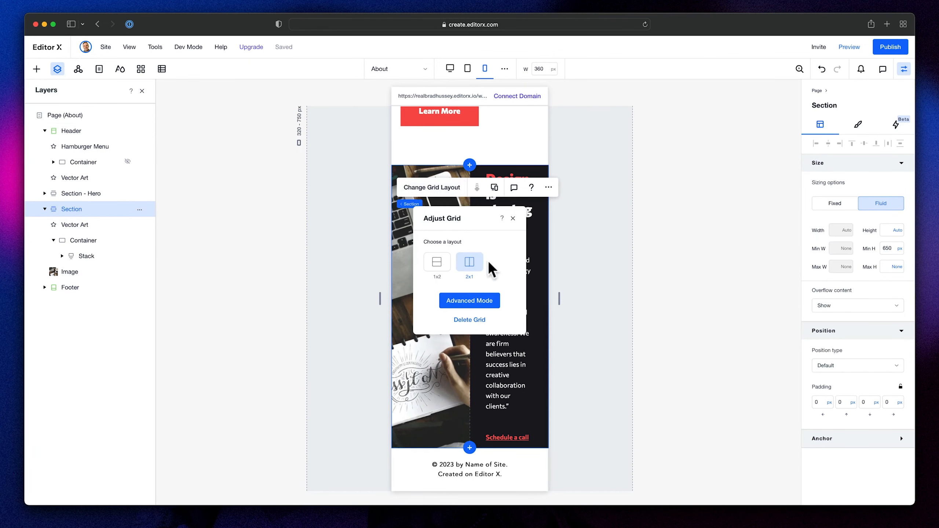
pyautogui.click(437, 262)
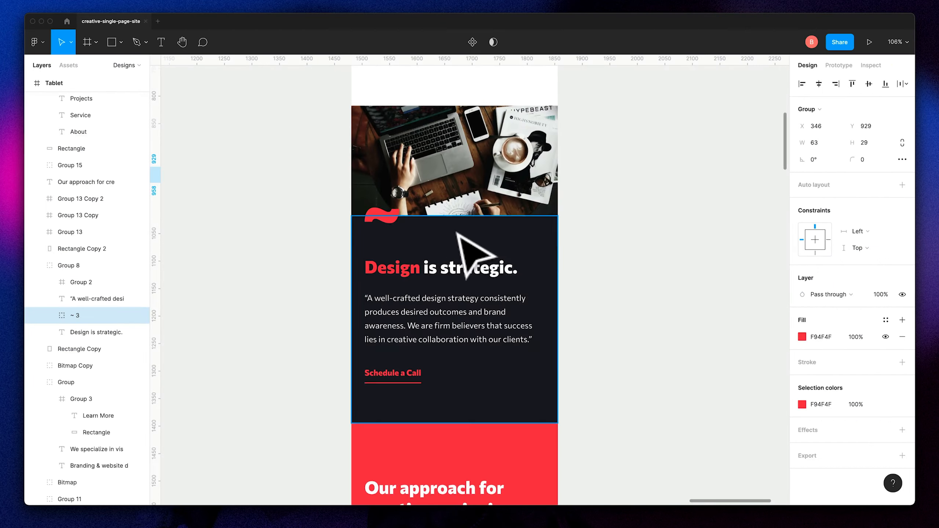
pyautogui.scroll(2, 457, 247)
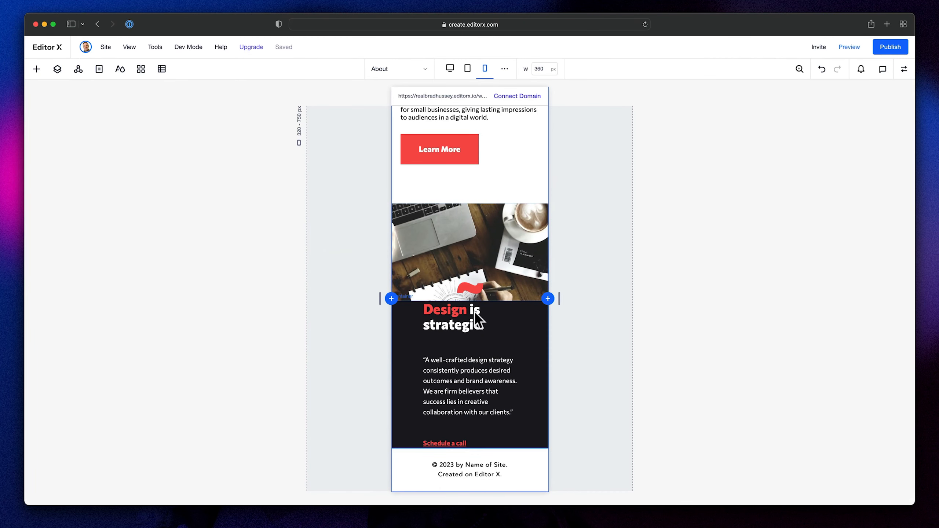
# - Set the width of the stack holding the heading, quote and link to 100% at the mobile breakpoint
pyautogui.click(454, 364)
pyautogui.click(459, 368)
pyautogui.click(904, 69)
pyautogui.click(841, 230)
pyautogui.write('10')
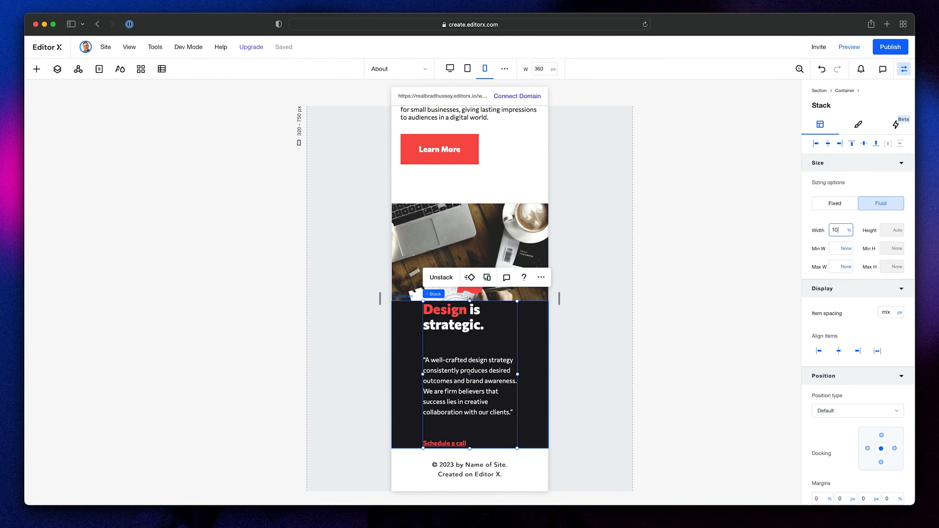
pyautogui.write('0')
pyautogui.press('Return')
# - Set the text stack's mobile padding to 20 px left and right and 60 px top and bottom
pyautogui.scroll(-5, 860, 346)
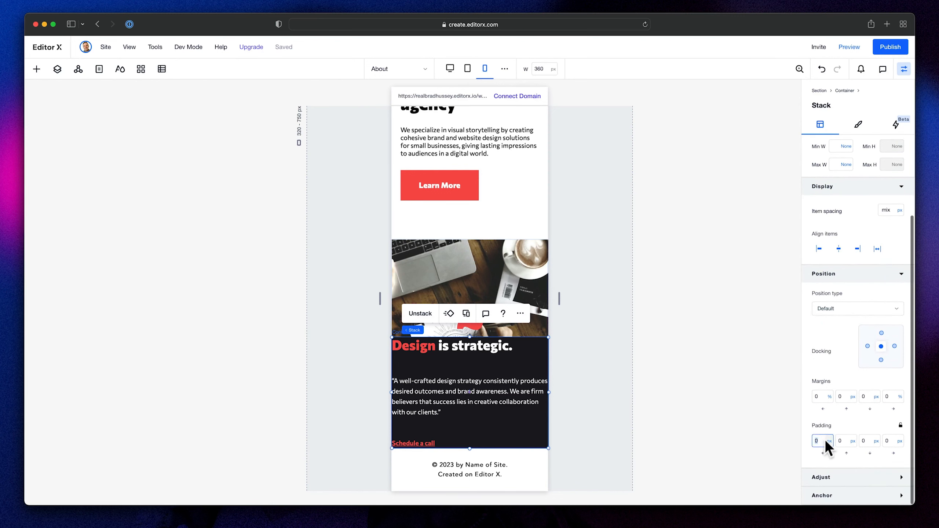
pyautogui.write('20')
pyautogui.press('Tab')
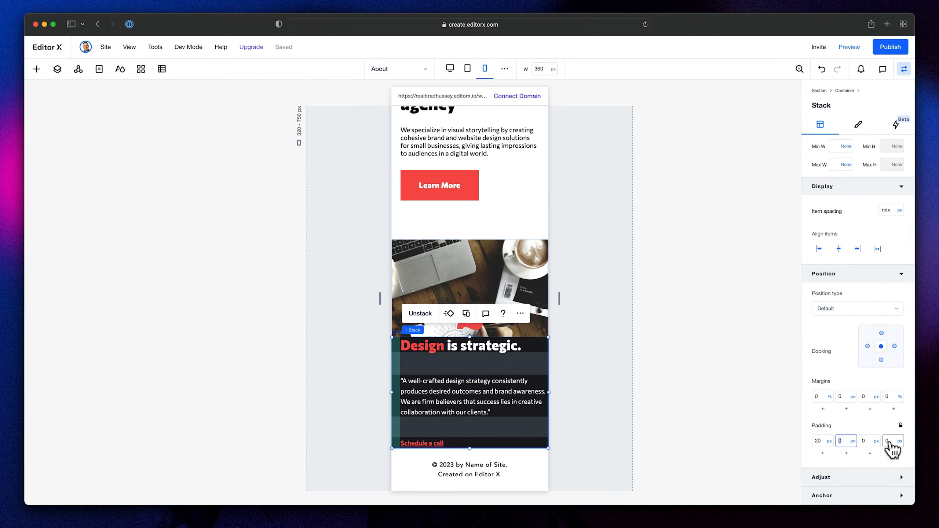
pyautogui.click(889, 440)
pyautogui.click(841, 441)
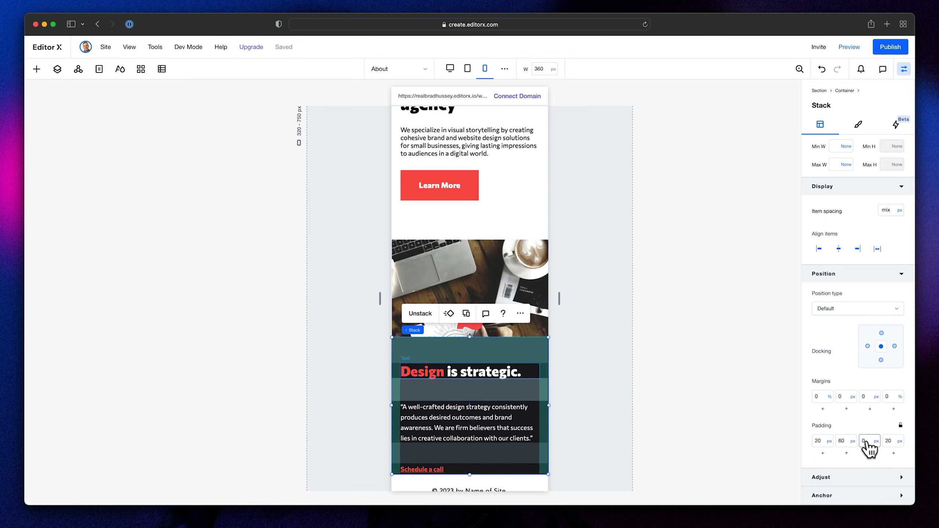
pyautogui.press('Return')
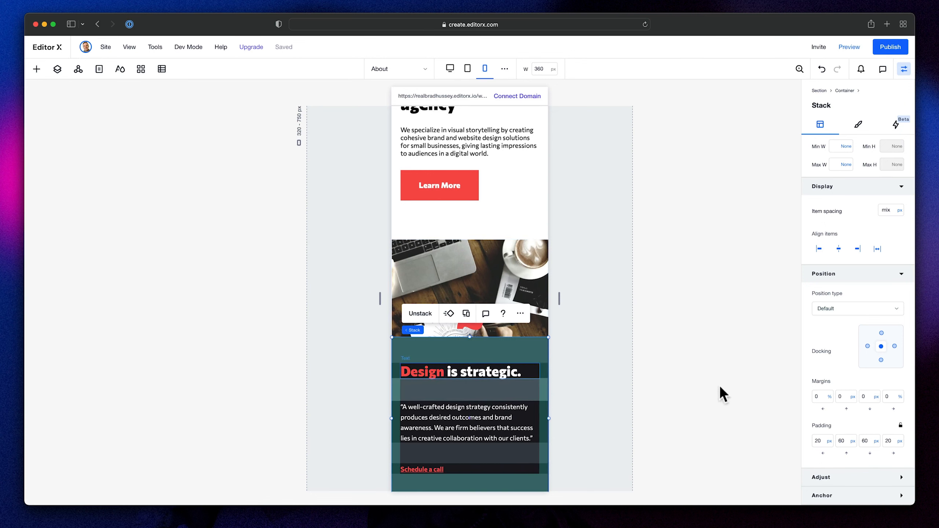
pyautogui.click(715, 373)
# - Align the red wave with the left edge of its grid cell and try to move it down onto the dark container
pyautogui.click(468, 324)
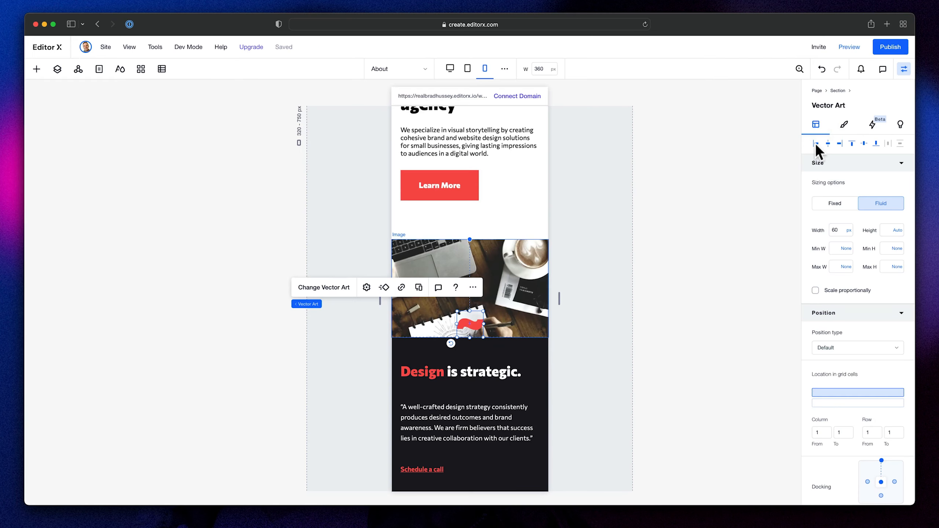
pyautogui.click(816, 144)
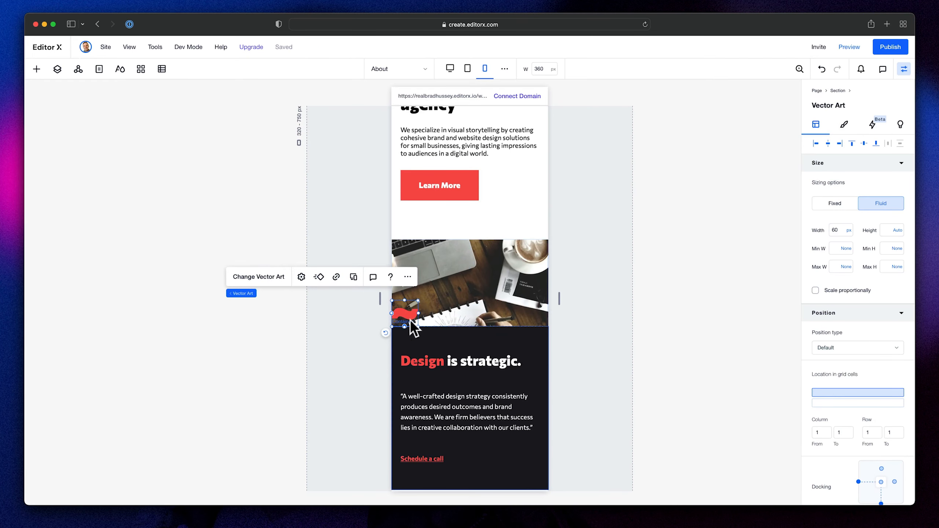
pyautogui.moveTo(410, 326); pyautogui.dragTo(414, 328)
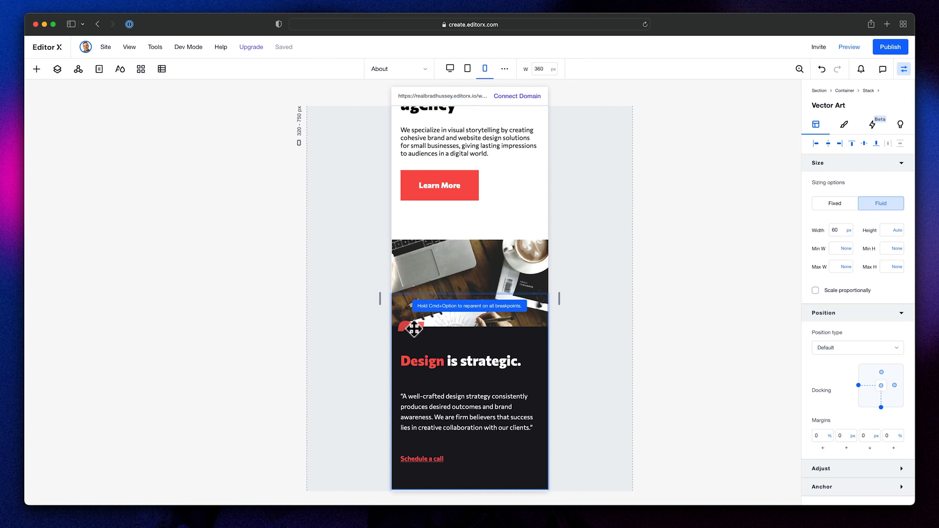
pyautogui.moveTo(417, 328); pyautogui.dragTo(417, 329)
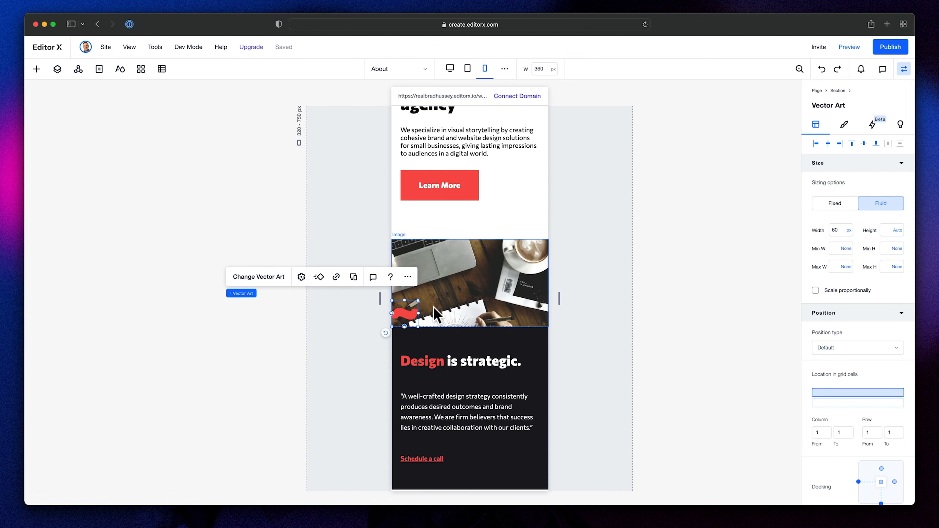
# - Place the red wave flush with the heading's left edge, straddling the boundary between the image and the dark container
pyautogui.moveTo(405, 314)
pyautogui.mouseDown()
pyautogui.moveTo(422, 343)
pyautogui.moveTo(416, 314)
pyautogui.mouseUp()
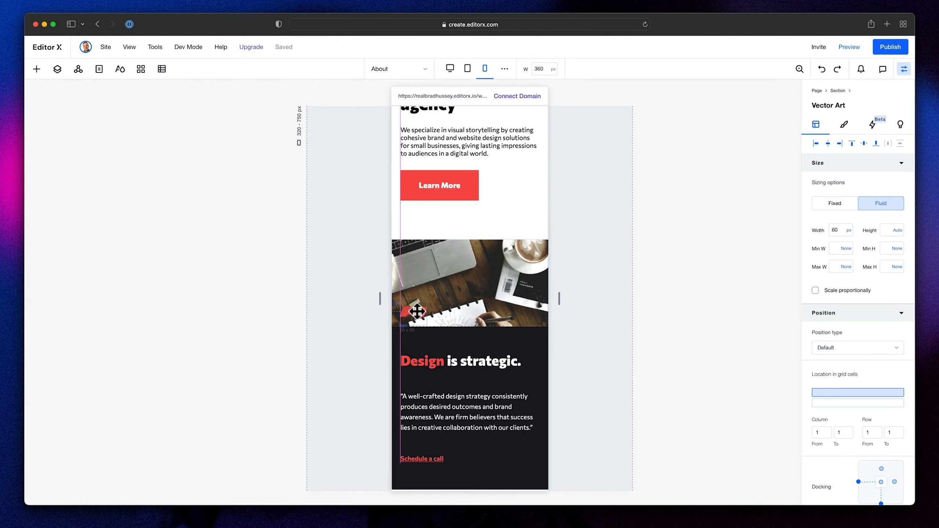
pyautogui.moveTo(417, 312); pyautogui.dragTo(418, 311)
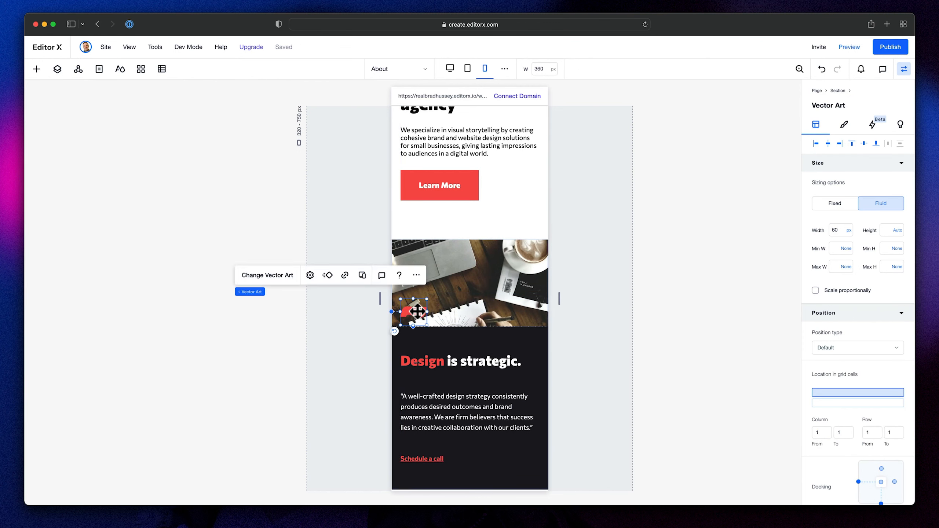
pyautogui.moveTo(847, 399)
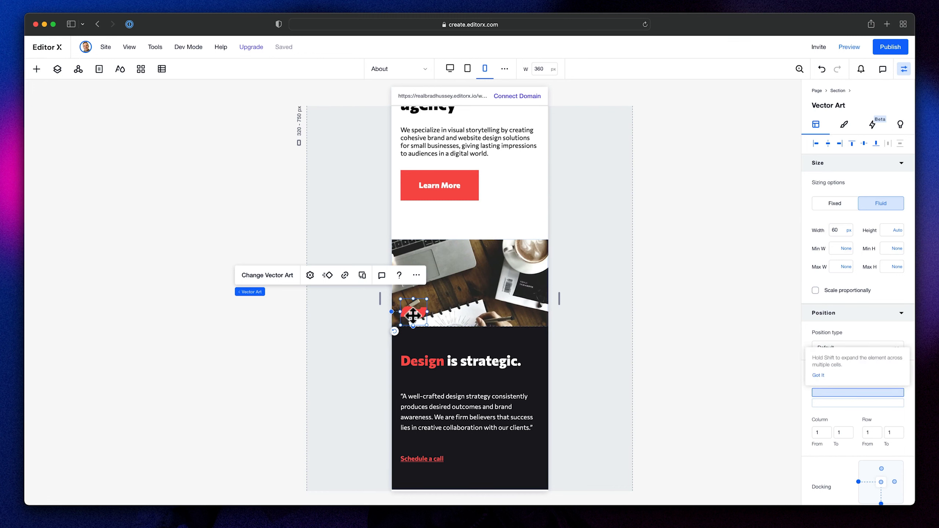
pyautogui.moveTo(419, 314); pyautogui.dragTo(417, 321)
pyautogui.moveTo(349, 316); pyautogui.dragTo(349, 323)
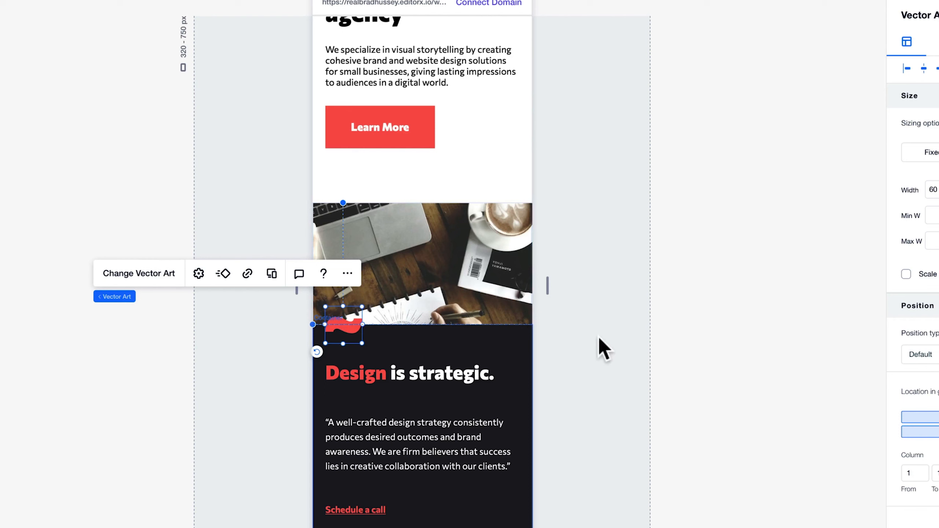
pyautogui.moveTo(345, 330); pyautogui.dragTo(345, 330)
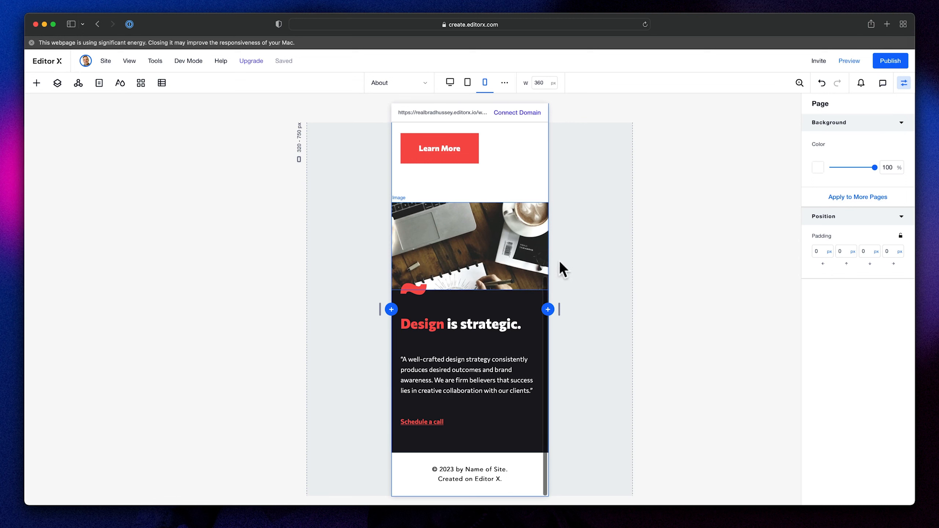
# - Switch to the desktop breakpoint and set the canvas width to 1440 px
pyautogui.click(450, 83)
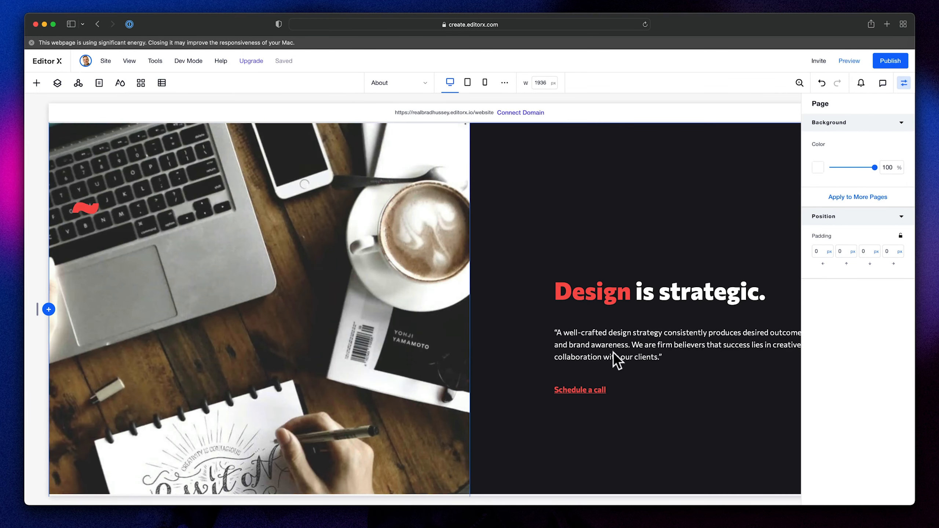
pyautogui.click(539, 83)
pyautogui.write('1440')
pyautogui.press('Return')
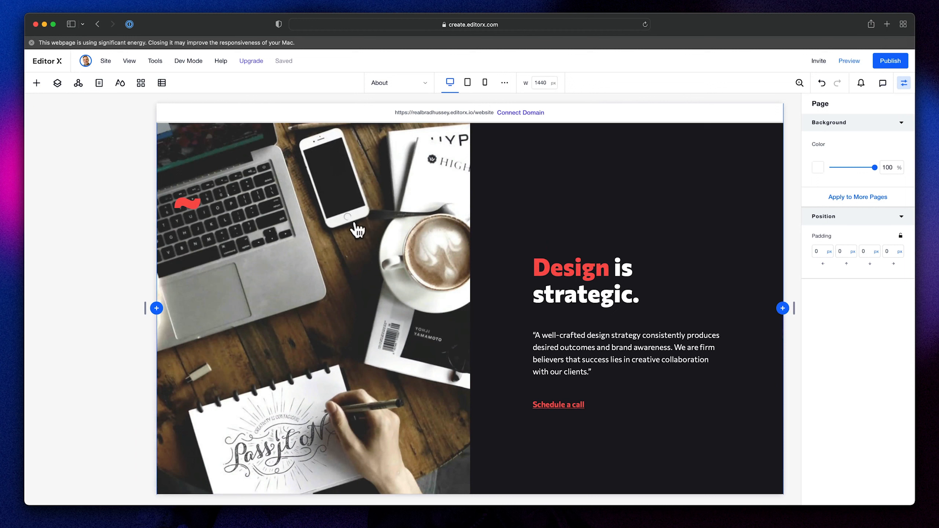
# - Move the desktop red wave onto the column divider beside the heading, set its width to 135 px and recentre it
pyautogui.click(197, 213)
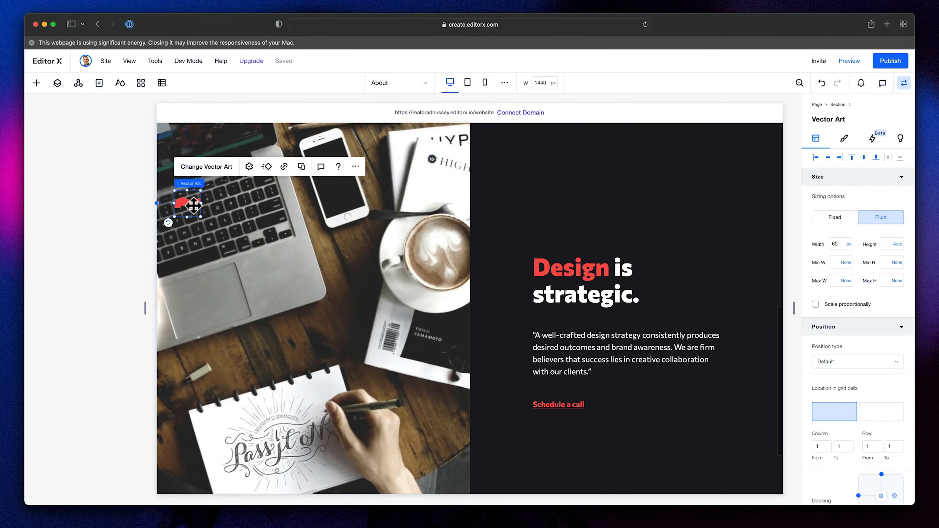
pyautogui.moveTo(191, 204); pyautogui.dragTo(469, 279)
pyautogui.click(831, 243)
pyautogui.write('13')
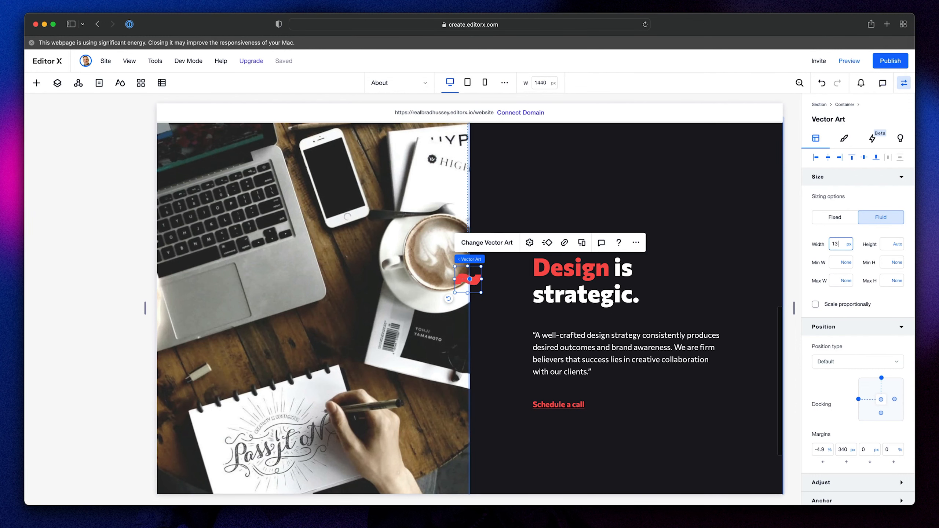
pyautogui.write('5')
pyautogui.press('Return')
pyautogui.moveTo(494, 300); pyautogui.dragTo(478, 293)
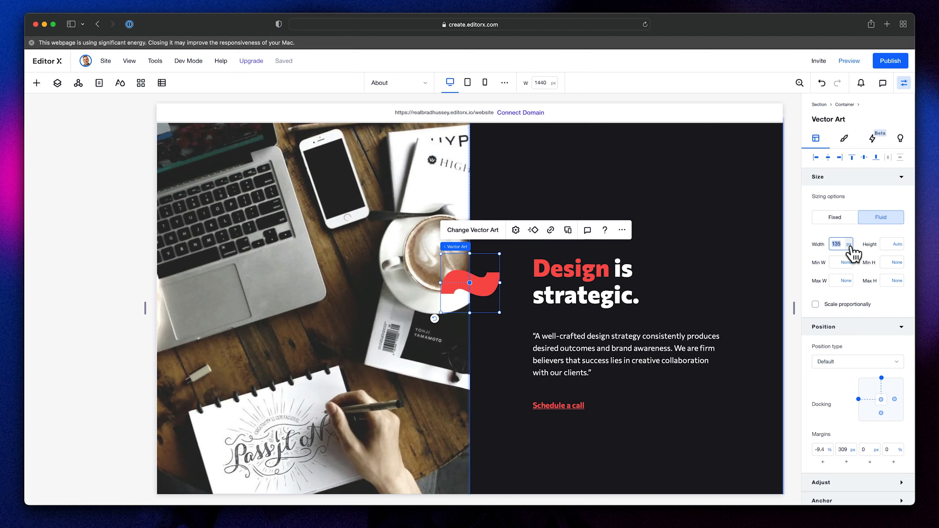
# - Set the red wave's desktop width to 20% and centre it across the column divider, level with the heading
pyautogui.write('20%')
pyautogui.press('Return')
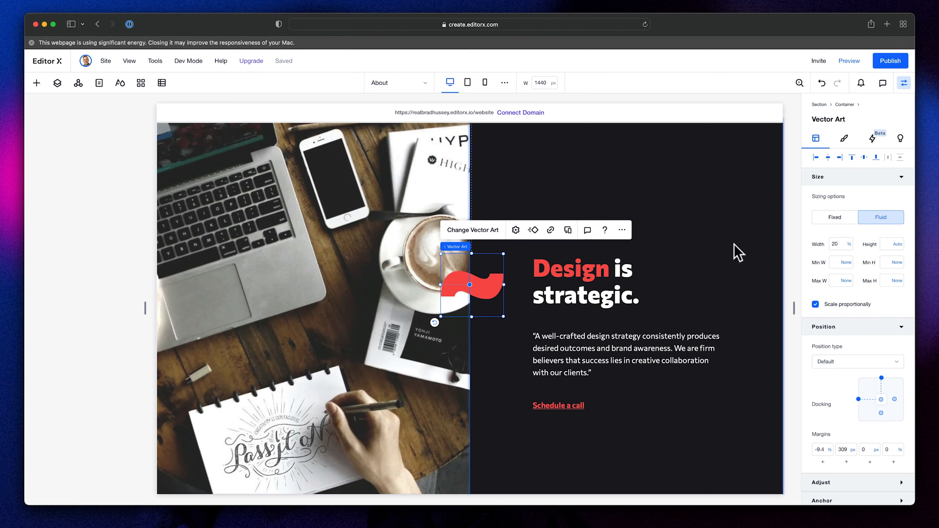
pyautogui.click(791, 129)
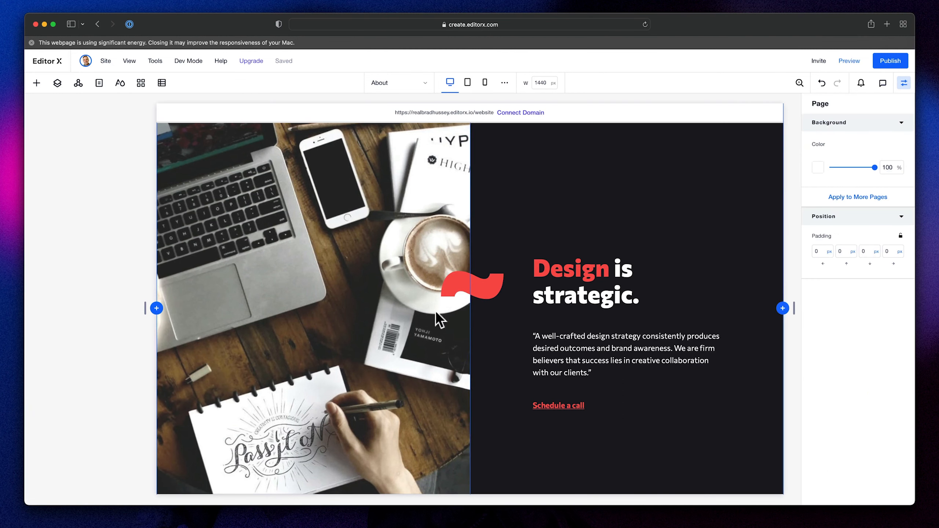
pyautogui.click(494, 293)
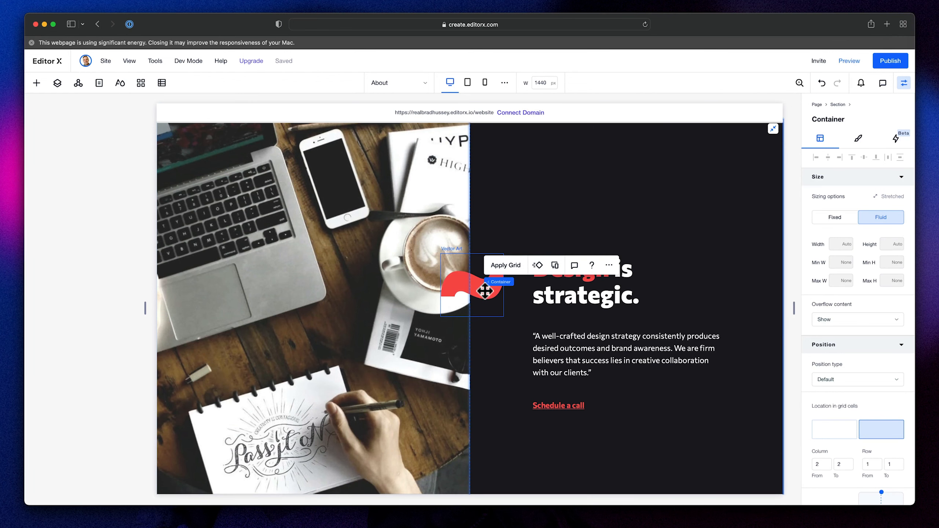
pyautogui.click(485, 291)
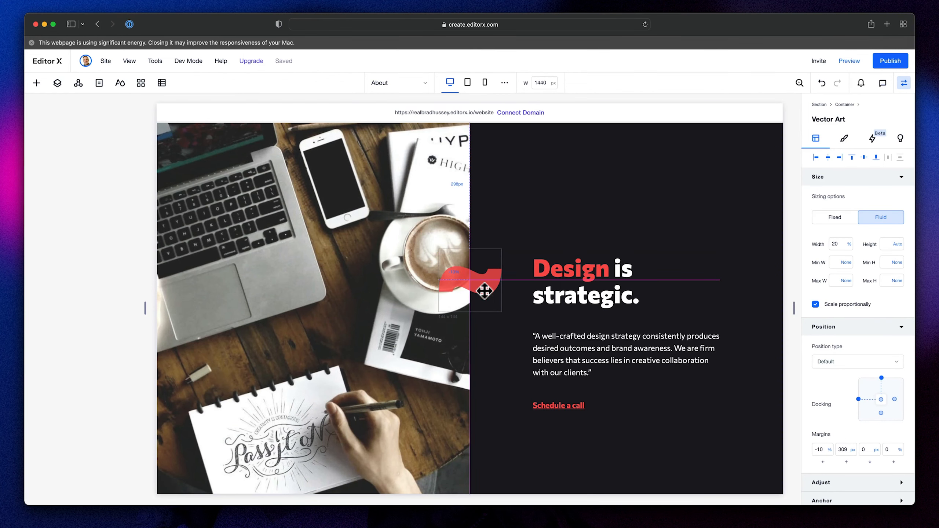
# - Move the red wave up to the heading's level at the tablet breakpoint and compare its placement with the desktop layout
pyautogui.click(467, 83)
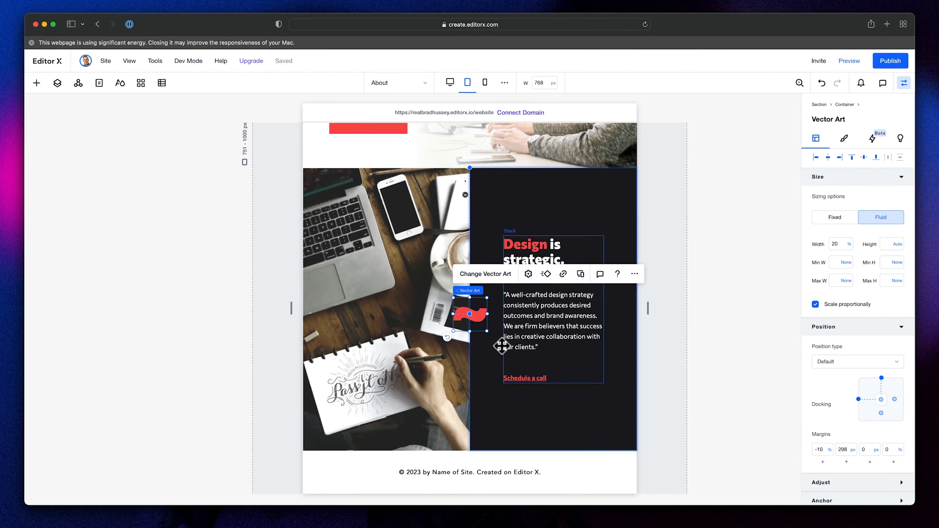
pyautogui.moveTo(478, 312); pyautogui.dragTo(479, 250)
pyautogui.click(451, 84)
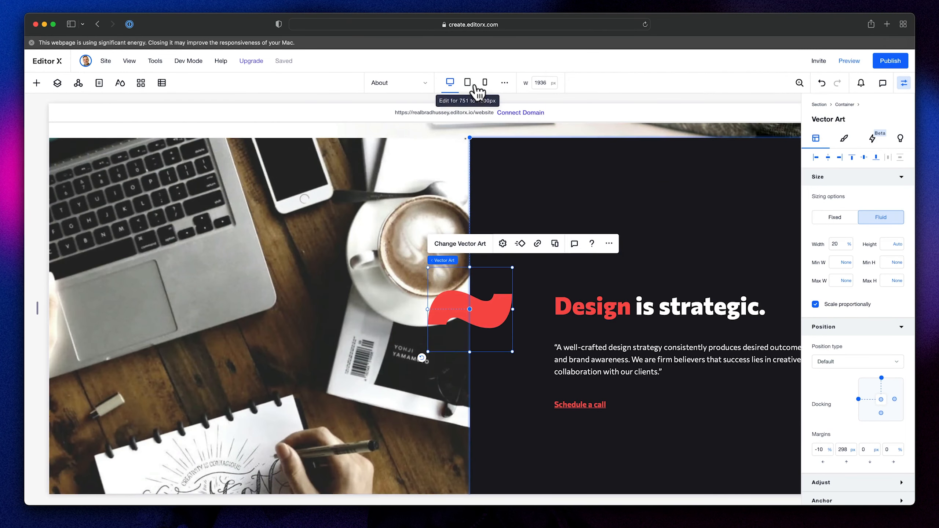
pyautogui.click(469, 86)
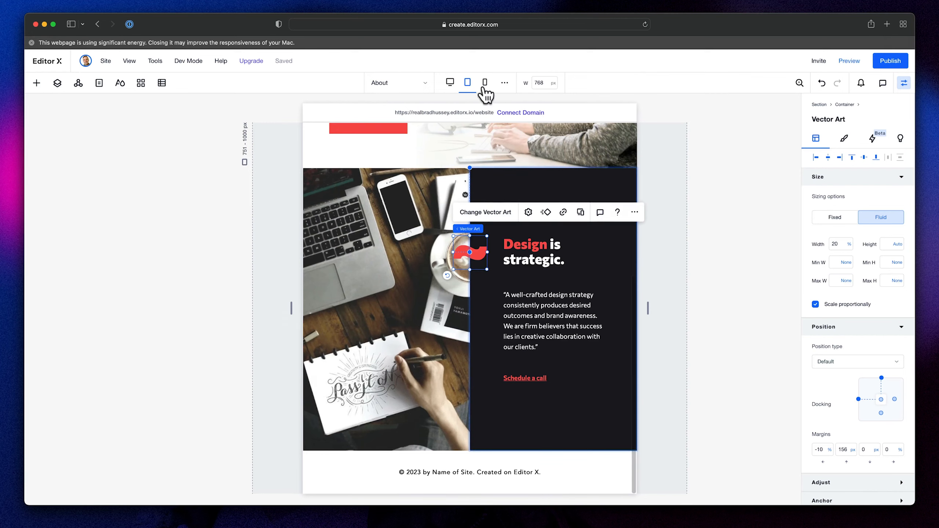
# - Duplicate the red wave inside the section's container and set the copy not to display at the mobile breakpoint
pyautogui.click(484, 84)
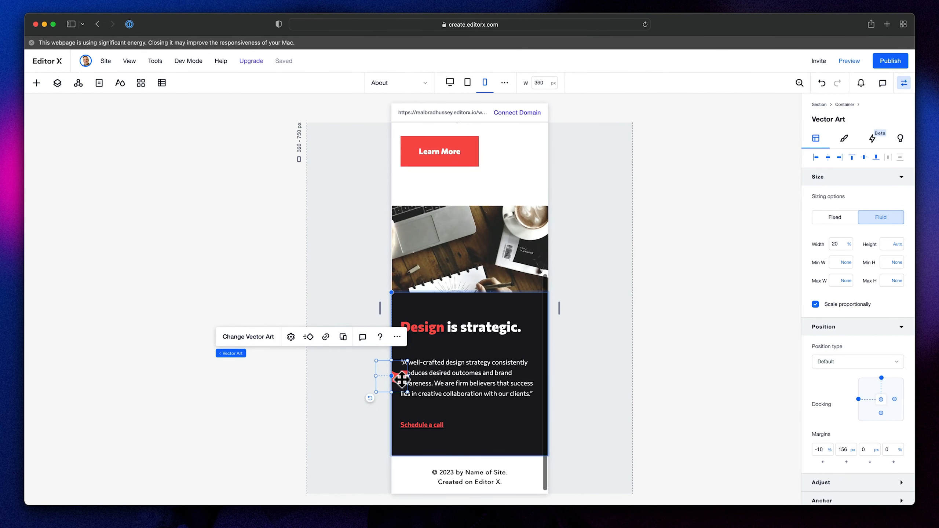
pyautogui.moveTo(405, 376)
pyautogui.mouseDown()
pyautogui.moveTo(414, 325)
pyautogui.moveTo(405, 375)
pyautogui.mouseUp()
pyautogui.click(57, 83)
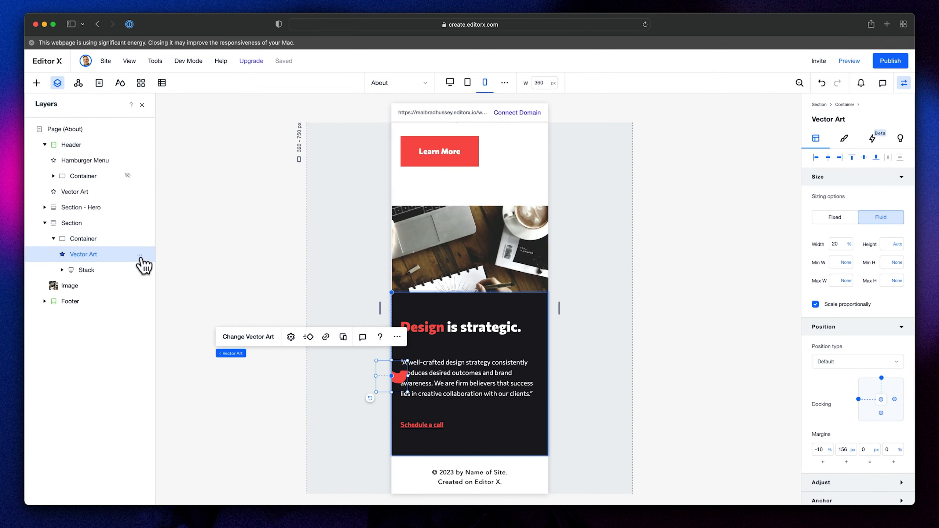
pyautogui.rightClick(108, 259)
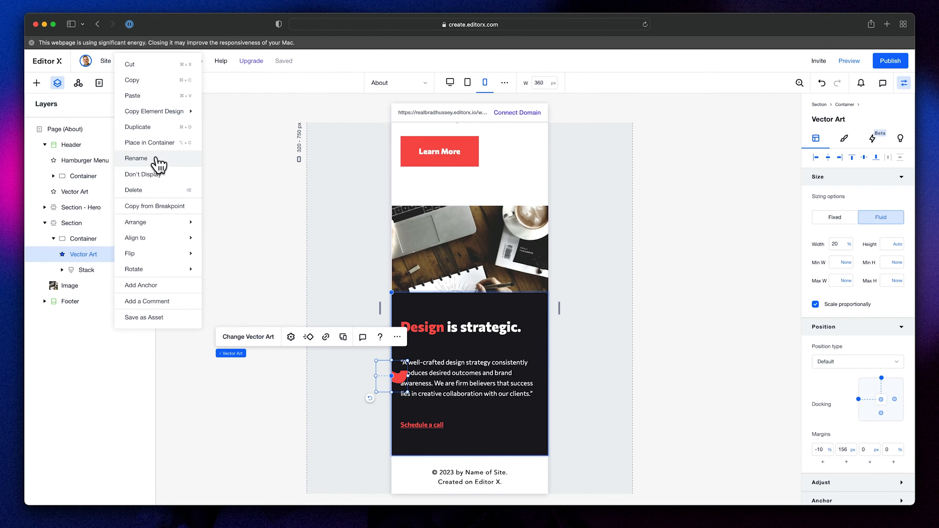
pyautogui.click(154, 127)
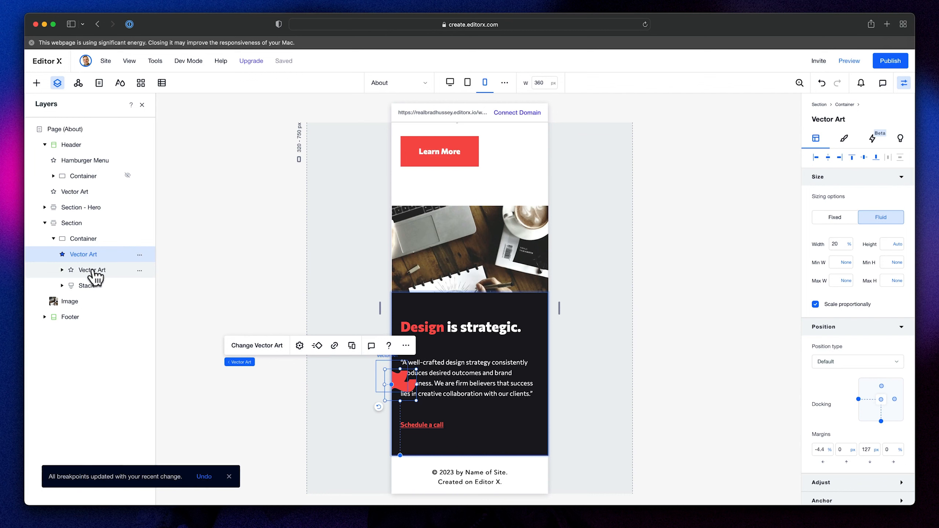
pyautogui.click(140, 254)
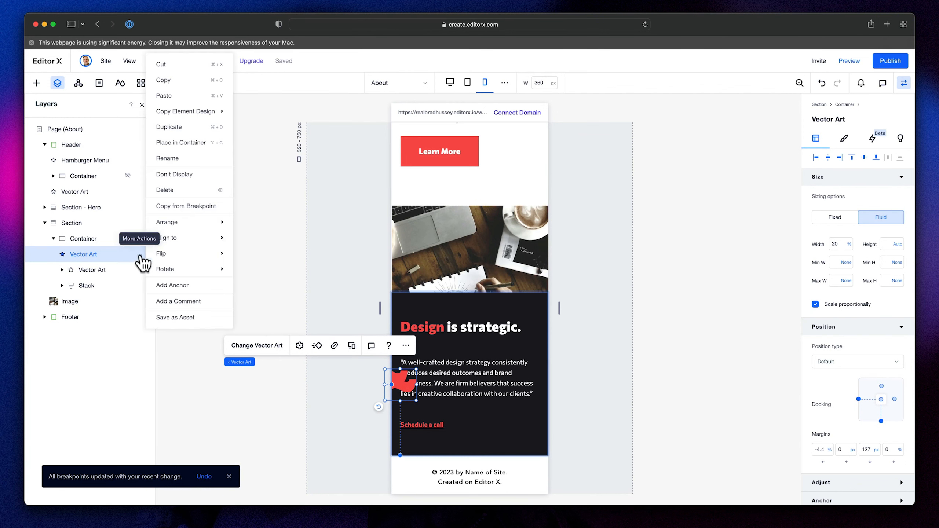
pyautogui.click(177, 174)
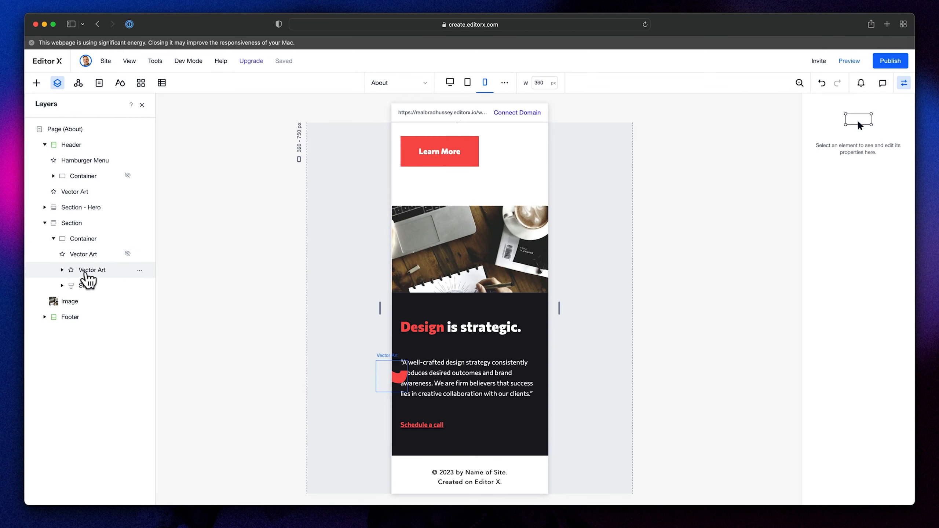
# - Centre the visible red wave at the mobile breakpoint and move it out of the container onto the photo's lower edge
pyautogui.click(87, 275)
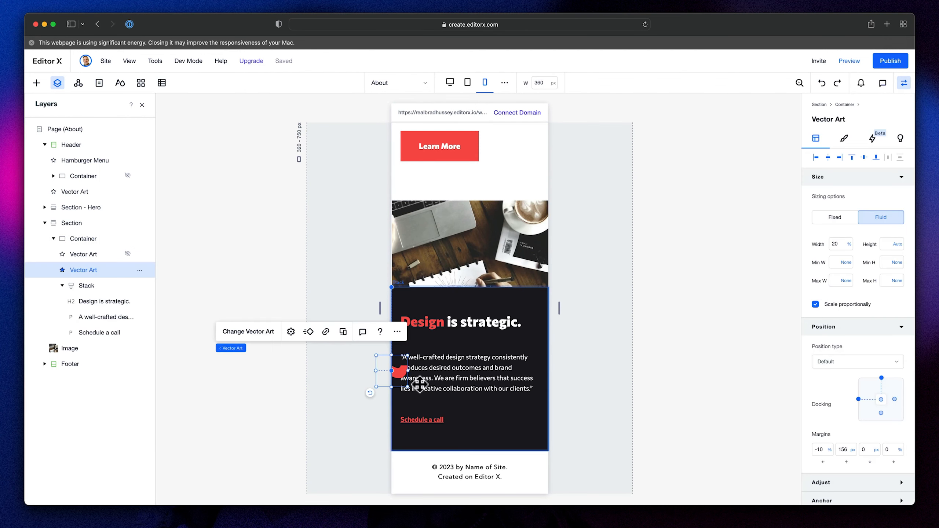
pyautogui.click(827, 158)
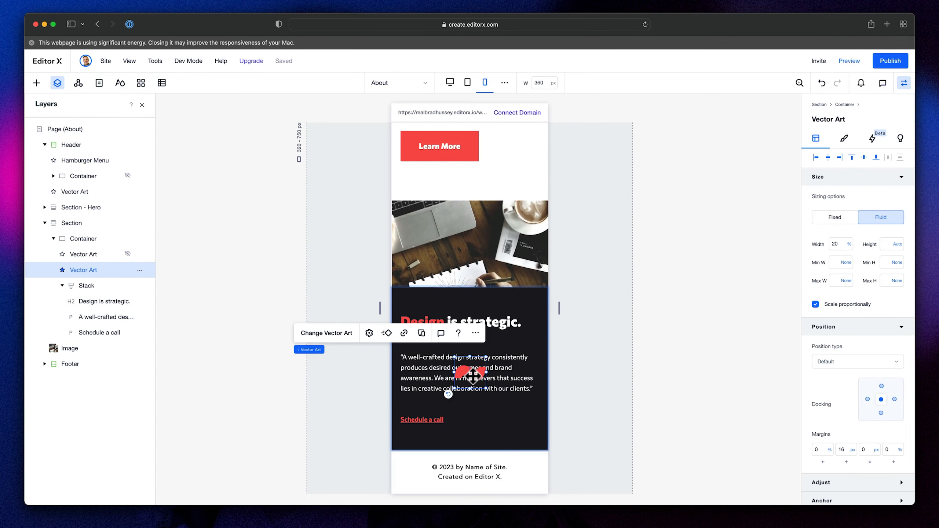
pyautogui.click(851, 158)
pyautogui.moveTo(478, 306); pyautogui.dragTo(473, 293)
# - Align the mobile red wave to the section's left edge, nudge it in line with the heading and lower it slightly on the photo's border
pyautogui.click(815, 158)
pyautogui.hotkey('shift', 'Right')
pyautogui.hotkey('shift', 'Right')
pyautogui.hotkey('shift', 'Right')
pyautogui.press('Left')
pyautogui.press('Left')
pyautogui.press('Left')
pyautogui.press('Left')
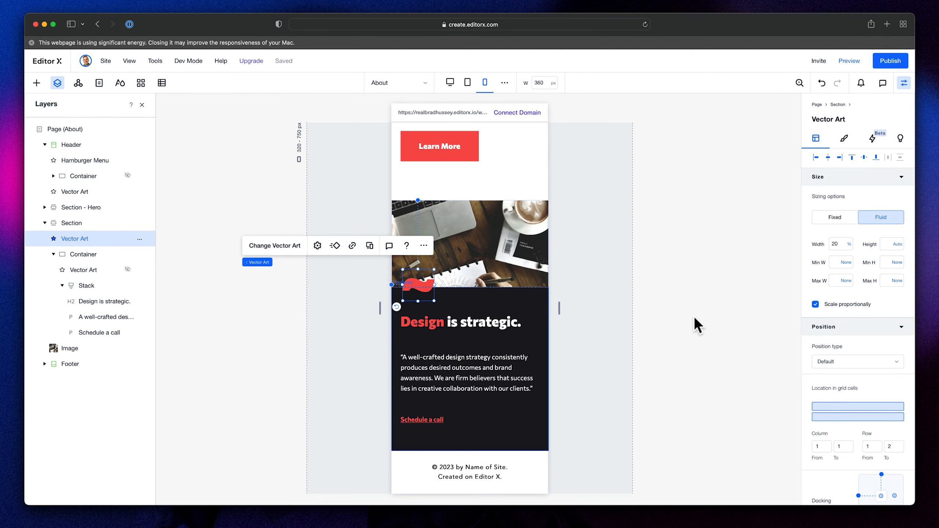
pyautogui.click(697, 331)
pyautogui.click(428, 284)
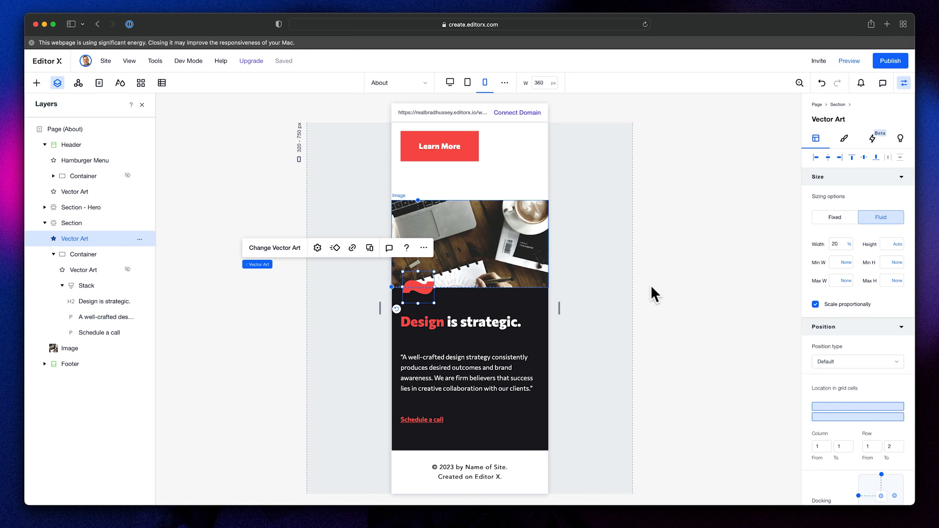
pyautogui.click(664, 295)
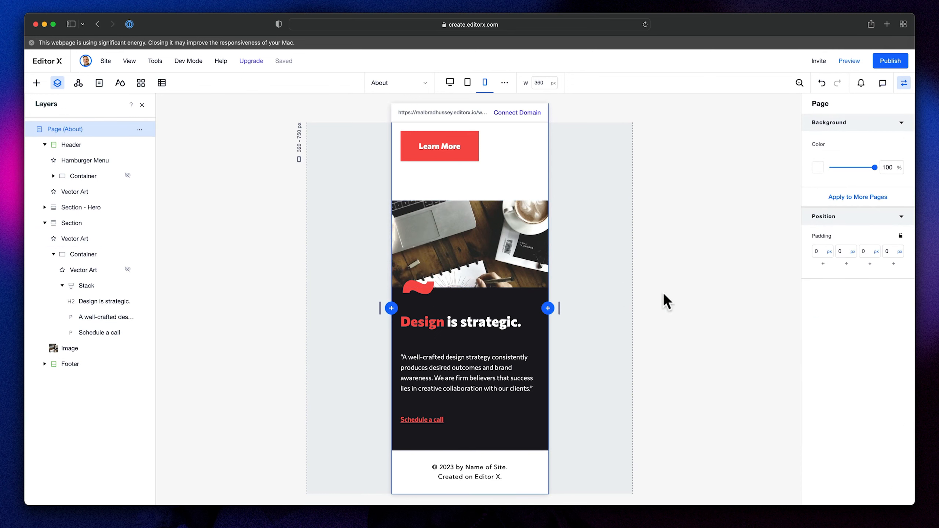
# - Set the section-level red wave over the photo not to display at the tablet and desktop breakpoints
pyautogui.click(468, 83)
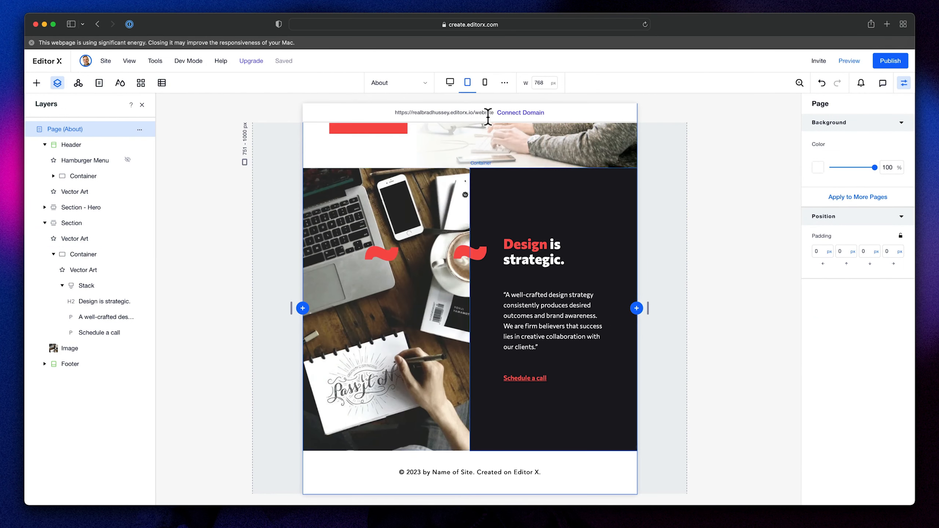
pyautogui.click(381, 254)
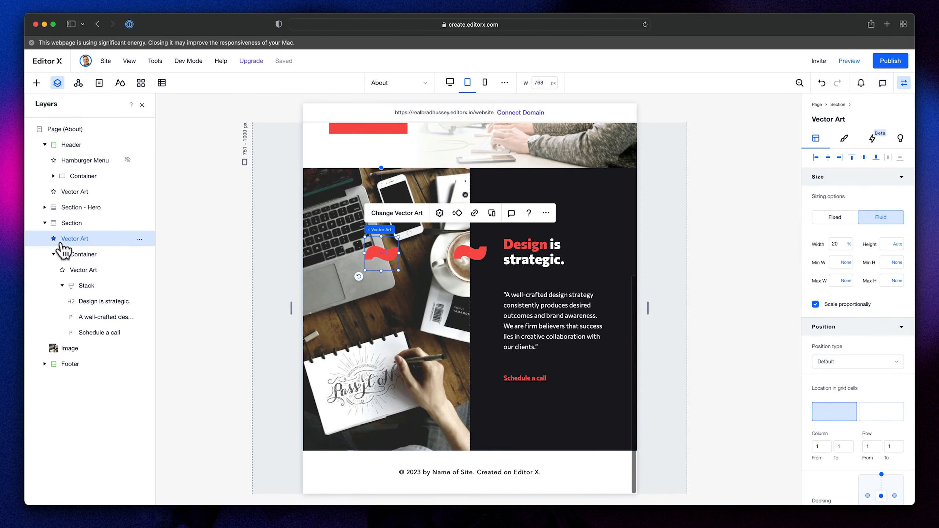
pyautogui.rightClick(114, 241)
pyautogui.moveTo(196, 234)
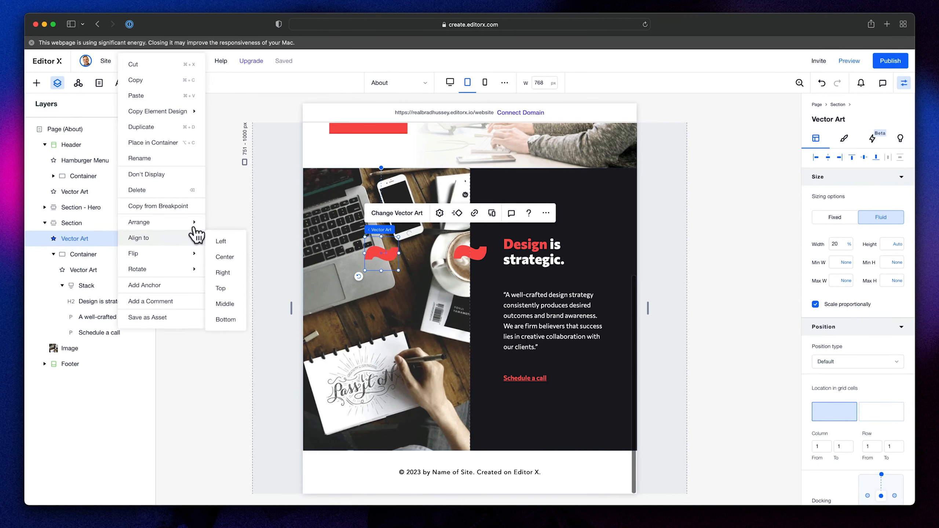
pyautogui.click(155, 175)
pyautogui.click(450, 82)
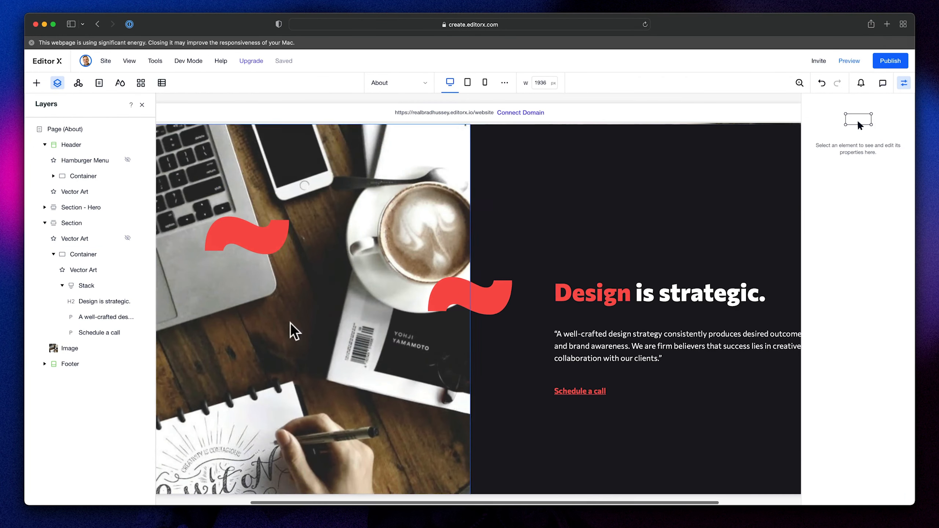
pyautogui.click(266, 236)
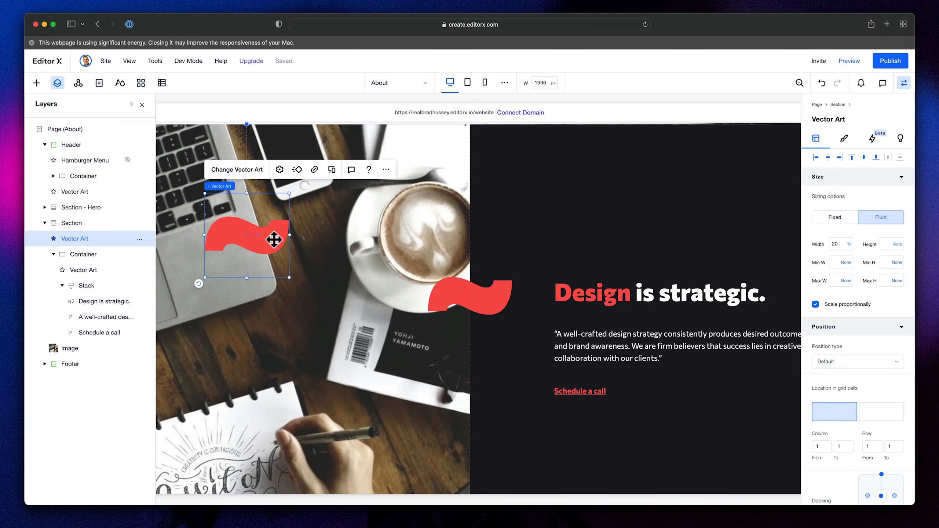
pyautogui.click(139, 238)
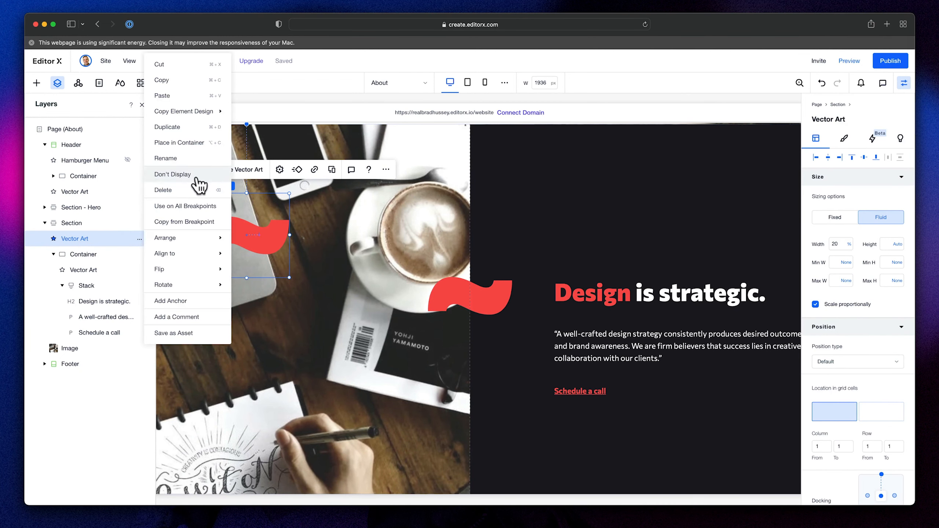
pyautogui.click(173, 175)
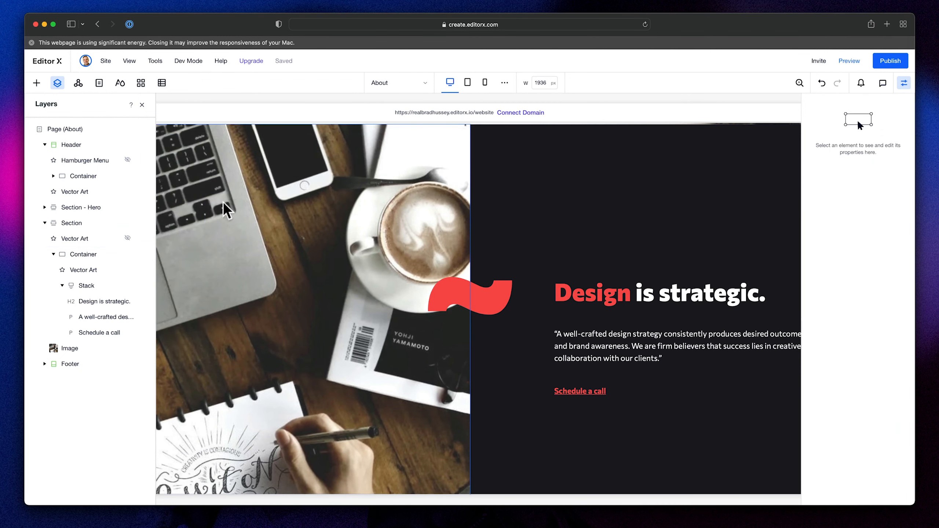
# - Rename the section-level wave layer "Vector Art - Mobile" and the one inside the container "Vector Art - Desktop"
pyautogui.doubleClick(90, 238)
pyautogui.write('- Mobile')
pyautogui.press('Return')
pyautogui.doubleClick(88, 272)
pyautogui.write('-')
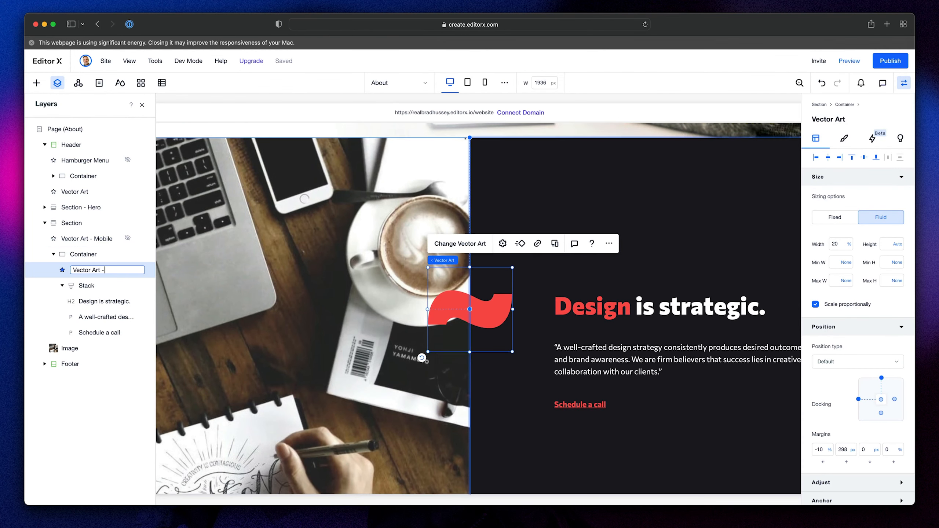
pyautogui.press('Return')
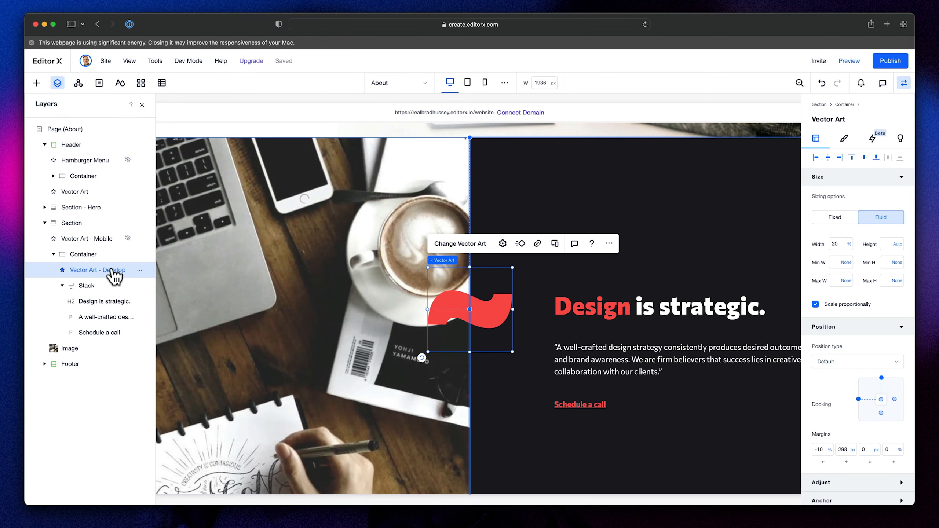
# - Display the "Vector Art - Mobile" layer at the mobile breakpoint
pyautogui.click(468, 83)
pyautogui.click(485, 83)
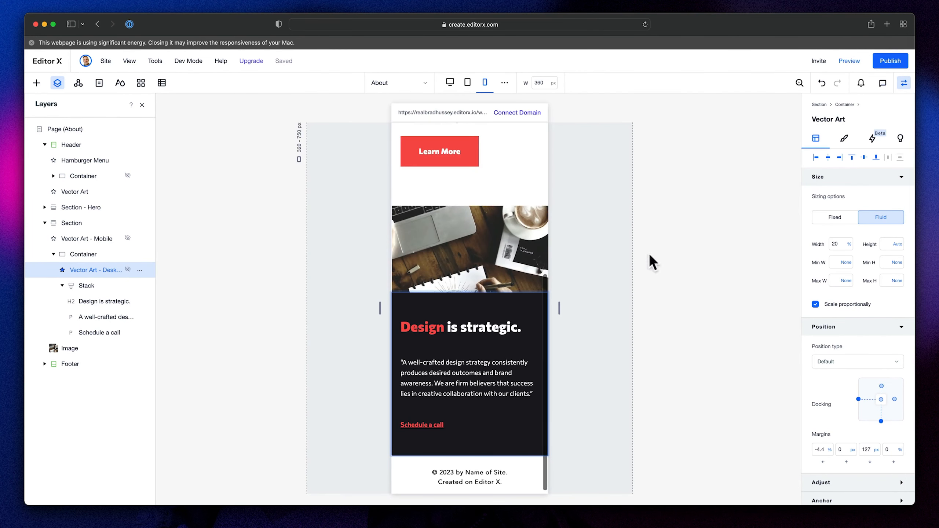
pyautogui.rightClick(116, 240)
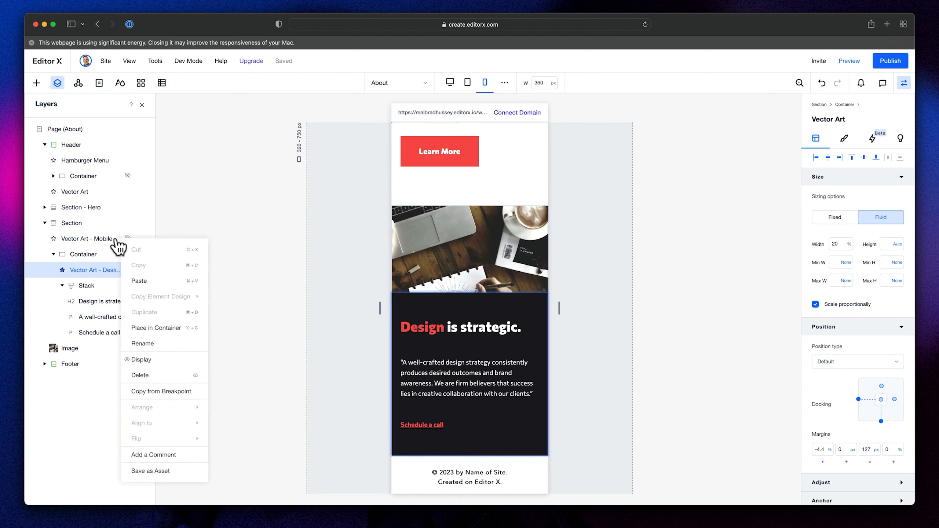
pyautogui.click(173, 362)
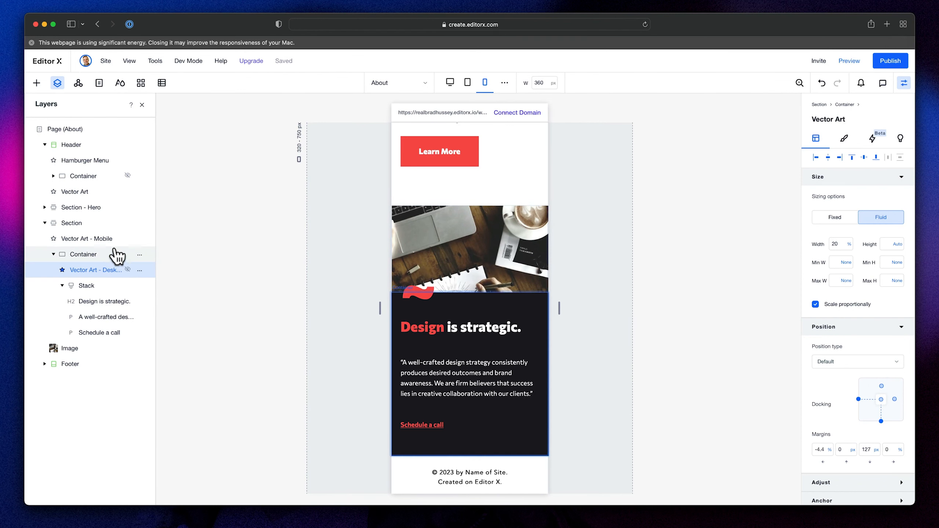
pyautogui.click(671, 301)
# - Check the red wave's visibility and placement in the editor at the mobile, tablet and desktop breakpoints
pyautogui.click(99, 240)
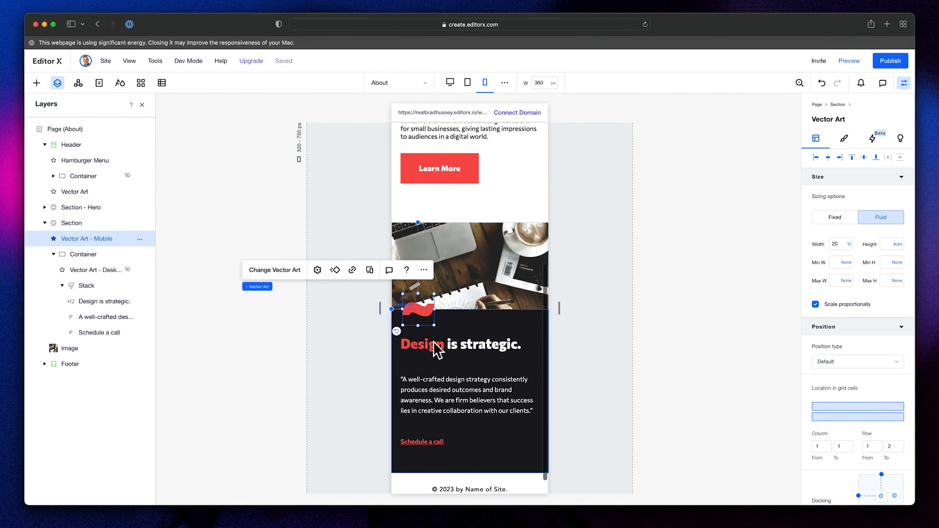
pyautogui.click(467, 83)
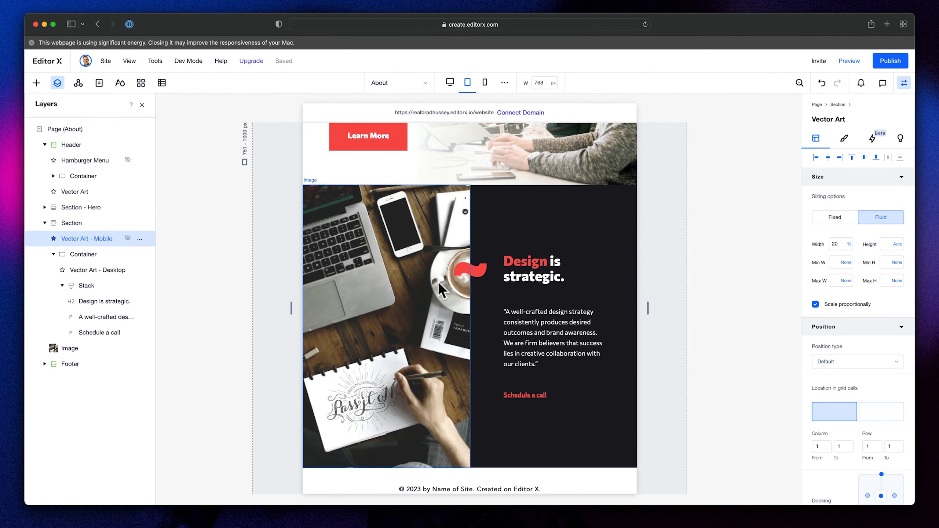
pyautogui.click(451, 83)
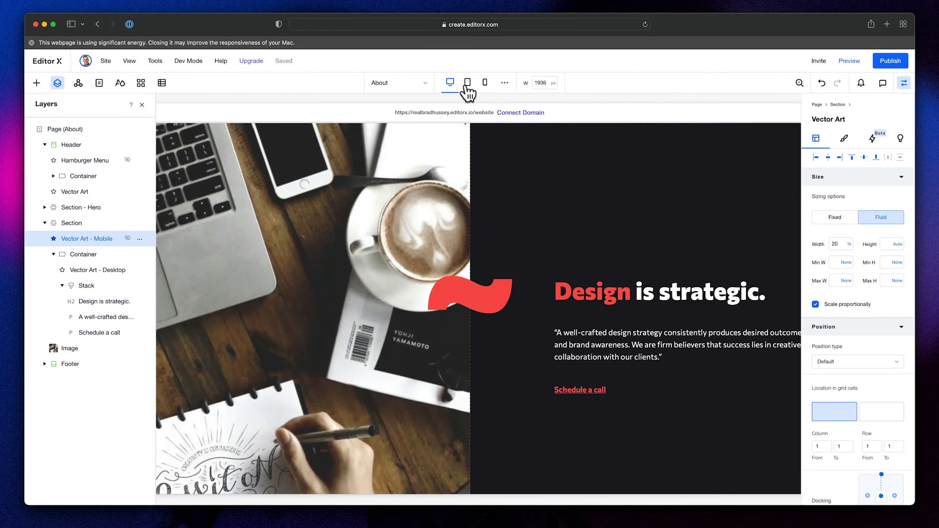
pyautogui.click(484, 83)
pyautogui.click(690, 306)
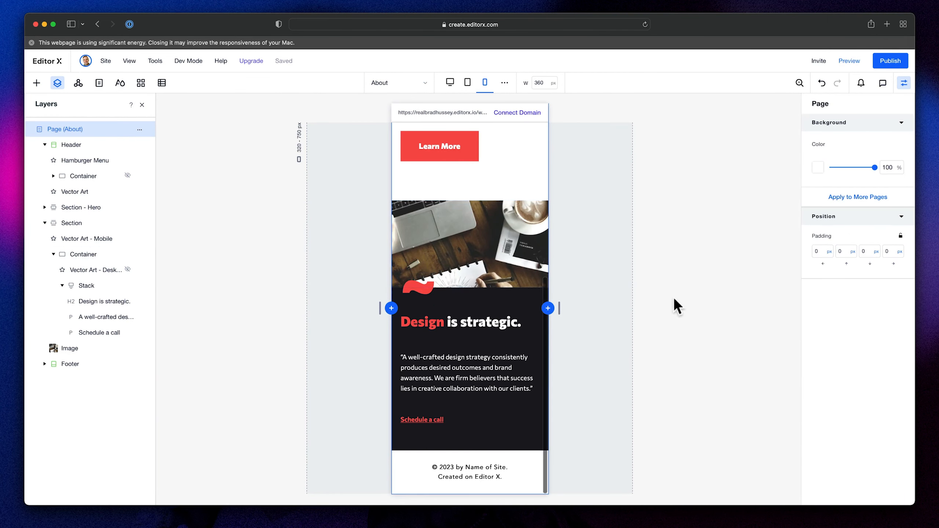
# - Preview the About page and examine the "Design is strategic" section at the desktop, tablet and mobile sizes
pyautogui.click(849, 60)
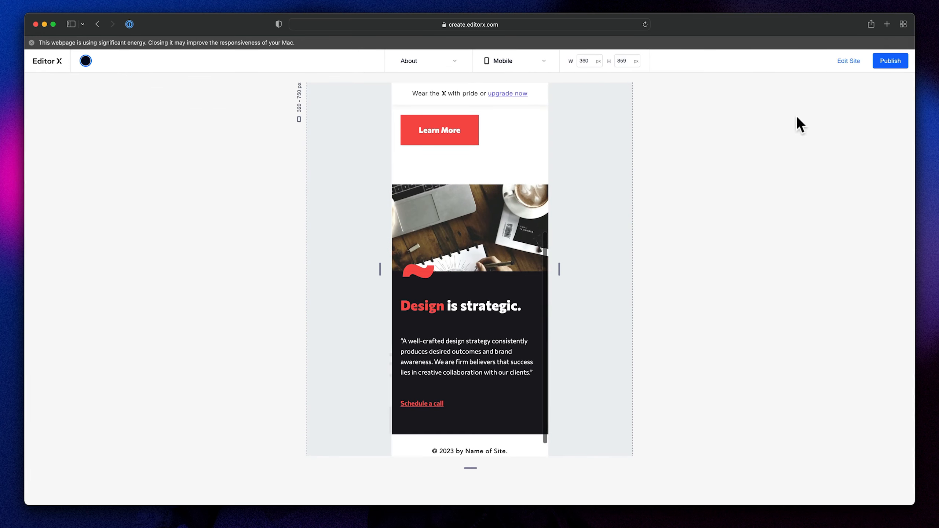
pyautogui.click(544, 70)
pyautogui.click(521, 123)
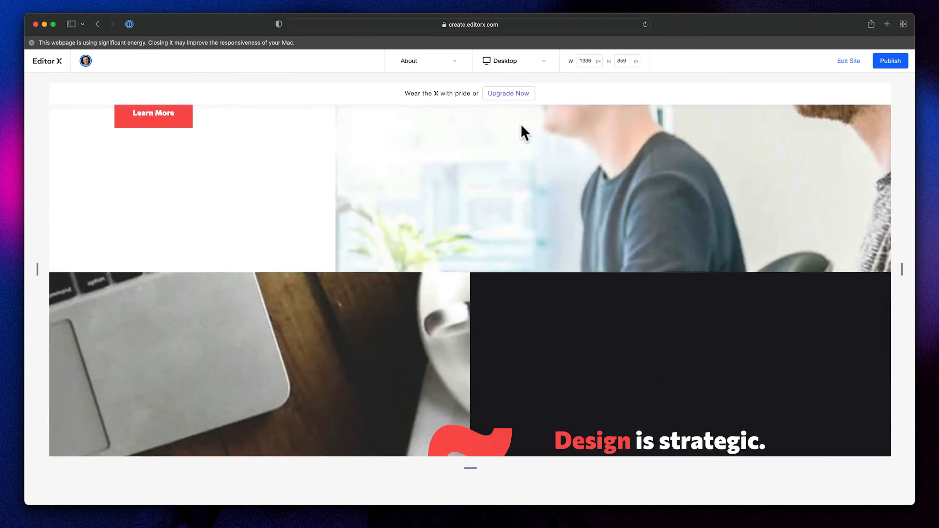
pyautogui.click(510, 61)
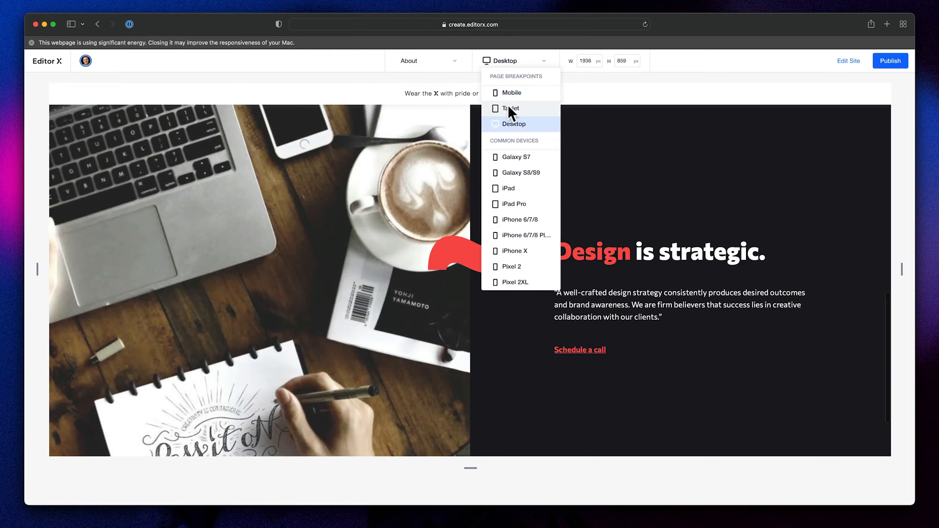
pyautogui.click(509, 106)
pyautogui.click(506, 62)
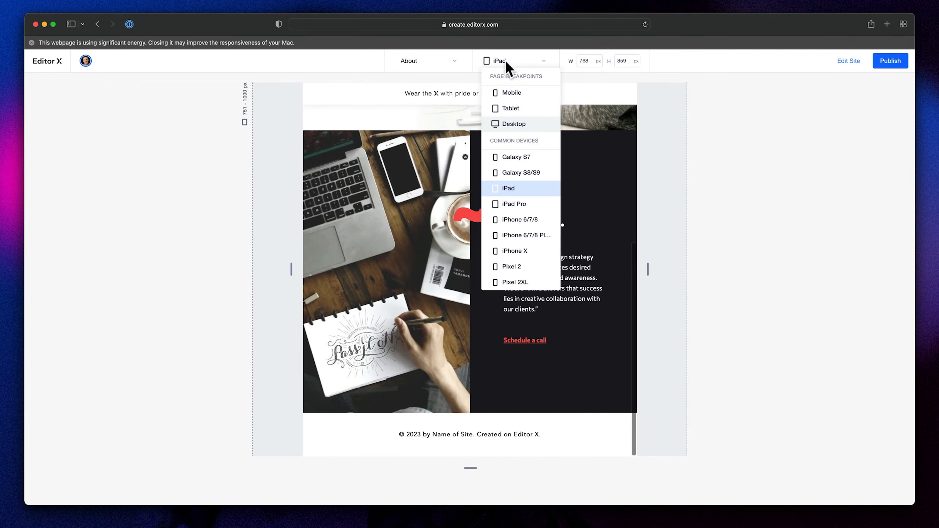
pyautogui.click(517, 92)
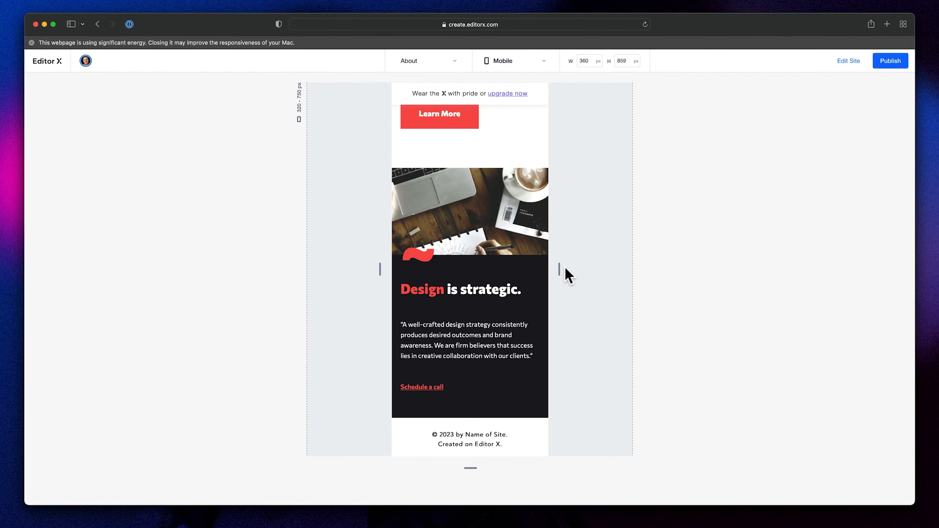